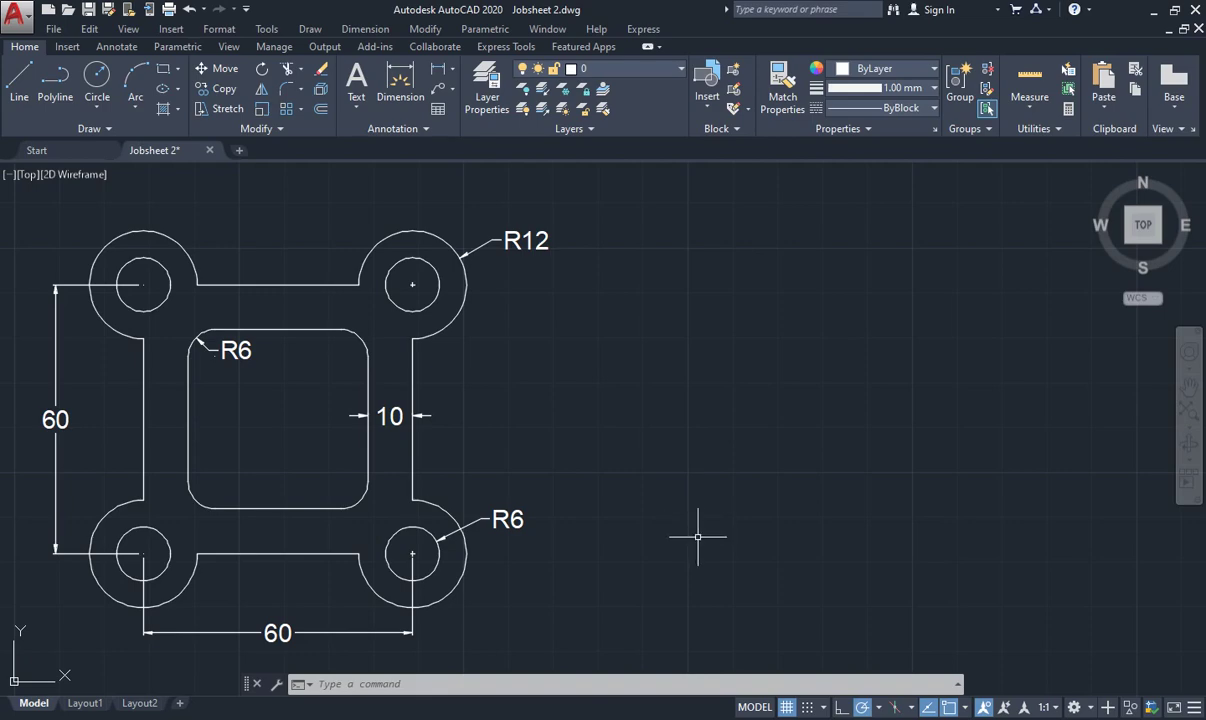
- Draw a 60 by 60 rectangle with its first corner right of the reference plate
{"action": "type", "text": "re"}
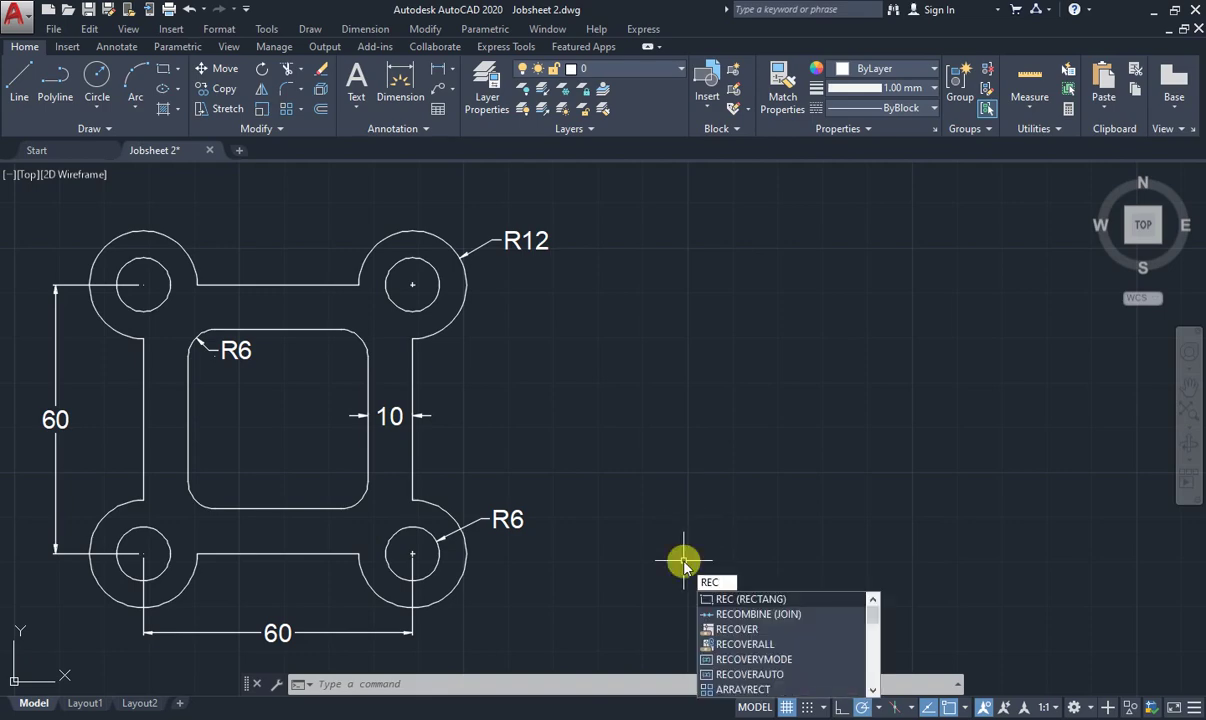
{"action": "key", "text": "Escape"}
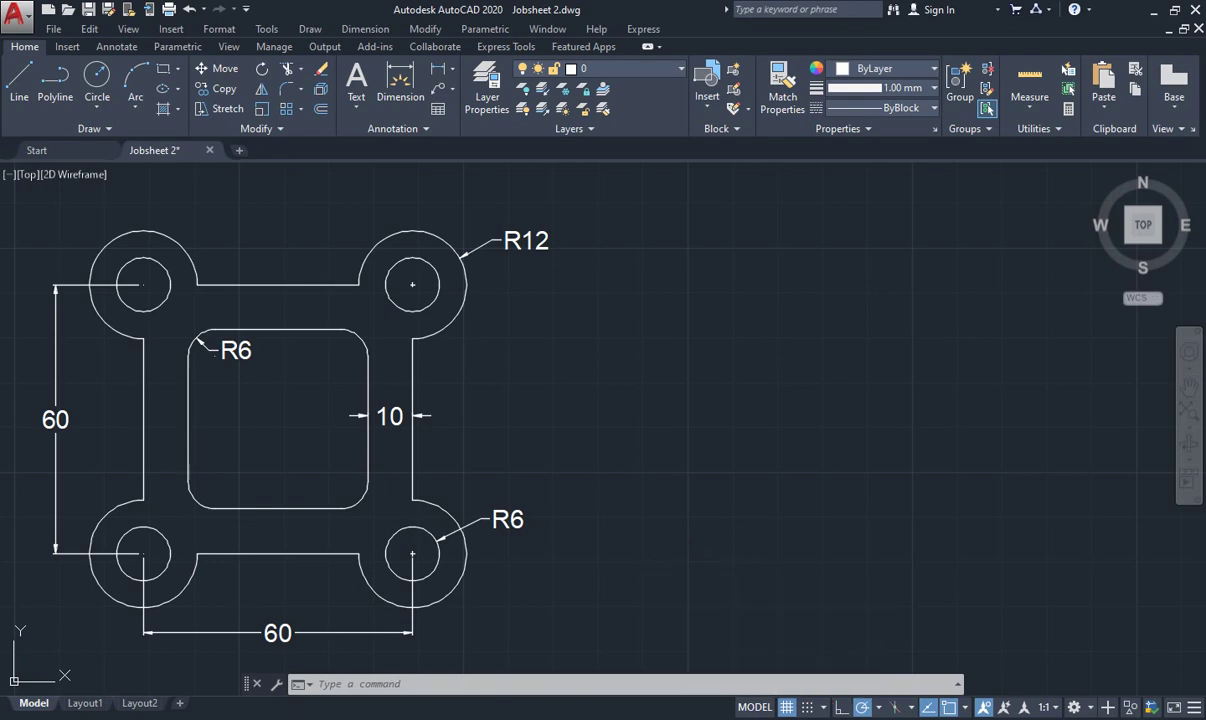
{"action": "key", "text": "Return"}
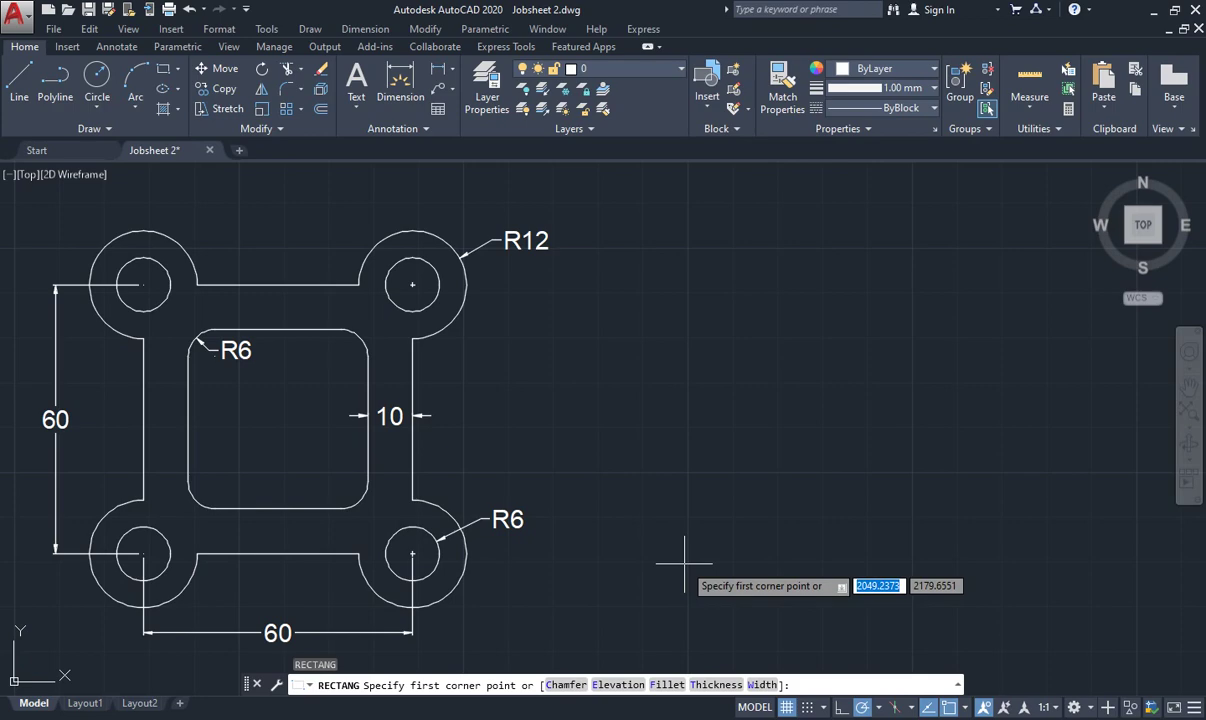
{"action": "left_click", "coordinate": [684, 563]}
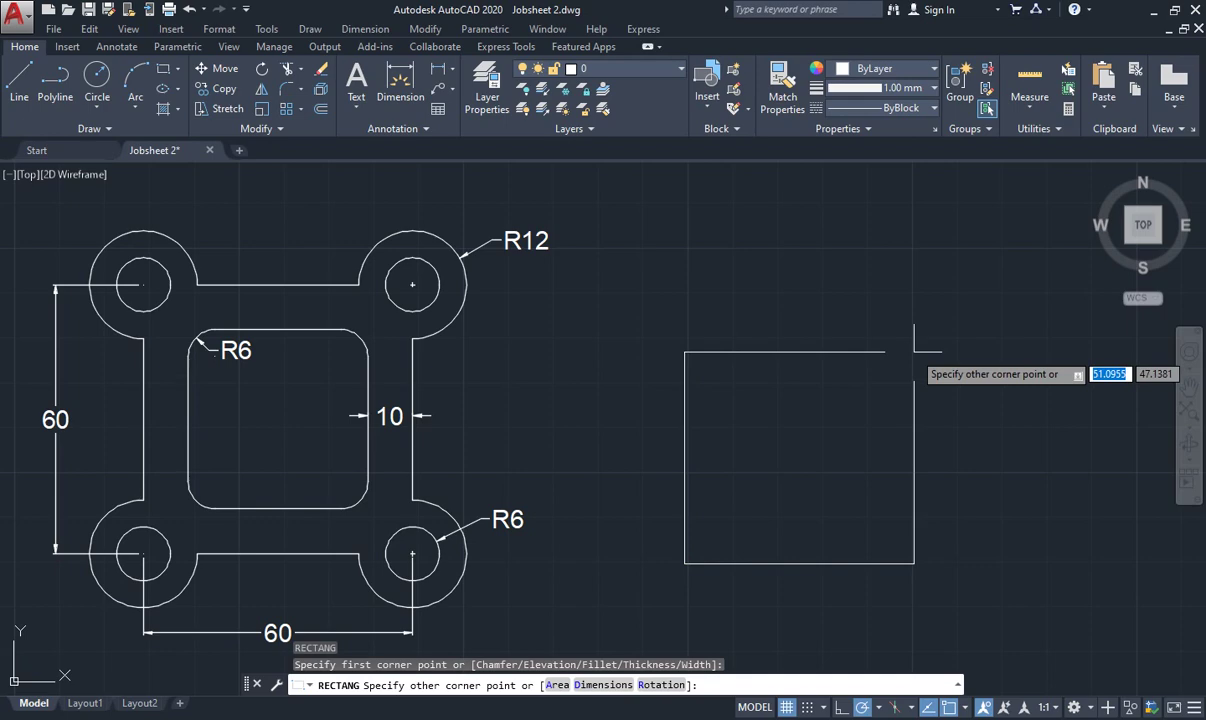
{"action": "type", "text": "60"}
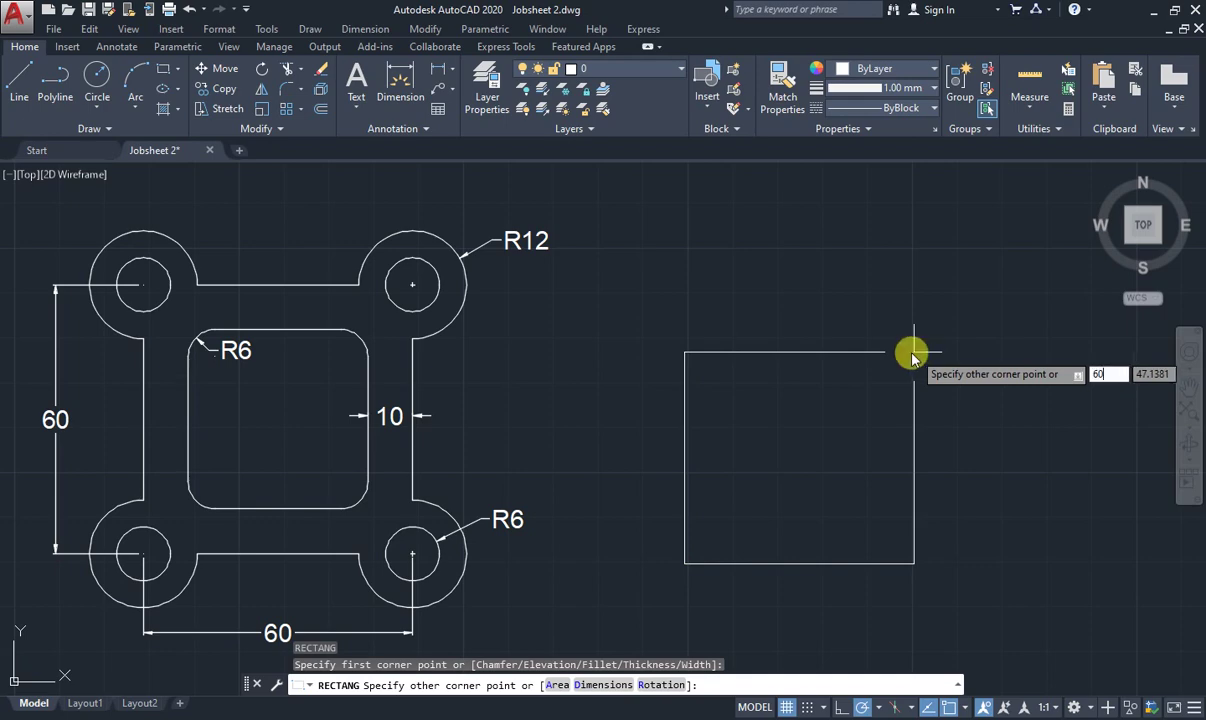
{"action": "key", "text": "Tab"}
{"action": "type", "text": "6"}
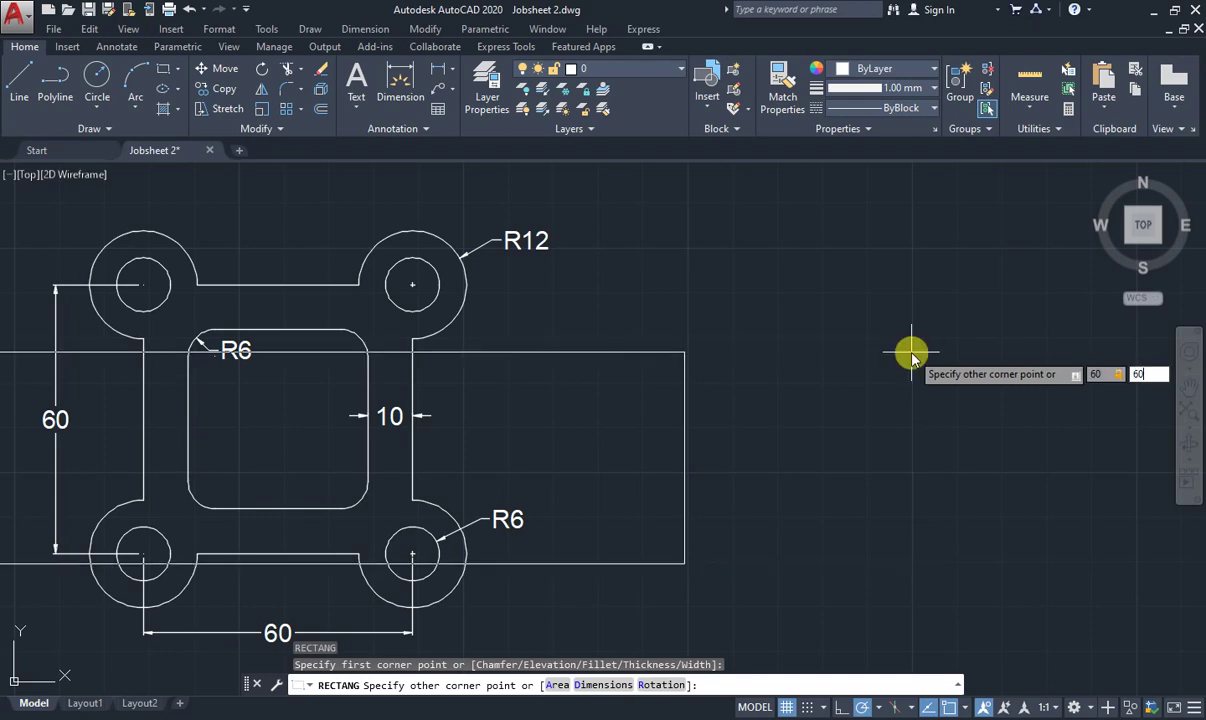
{"action": "key", "text": "Return"}
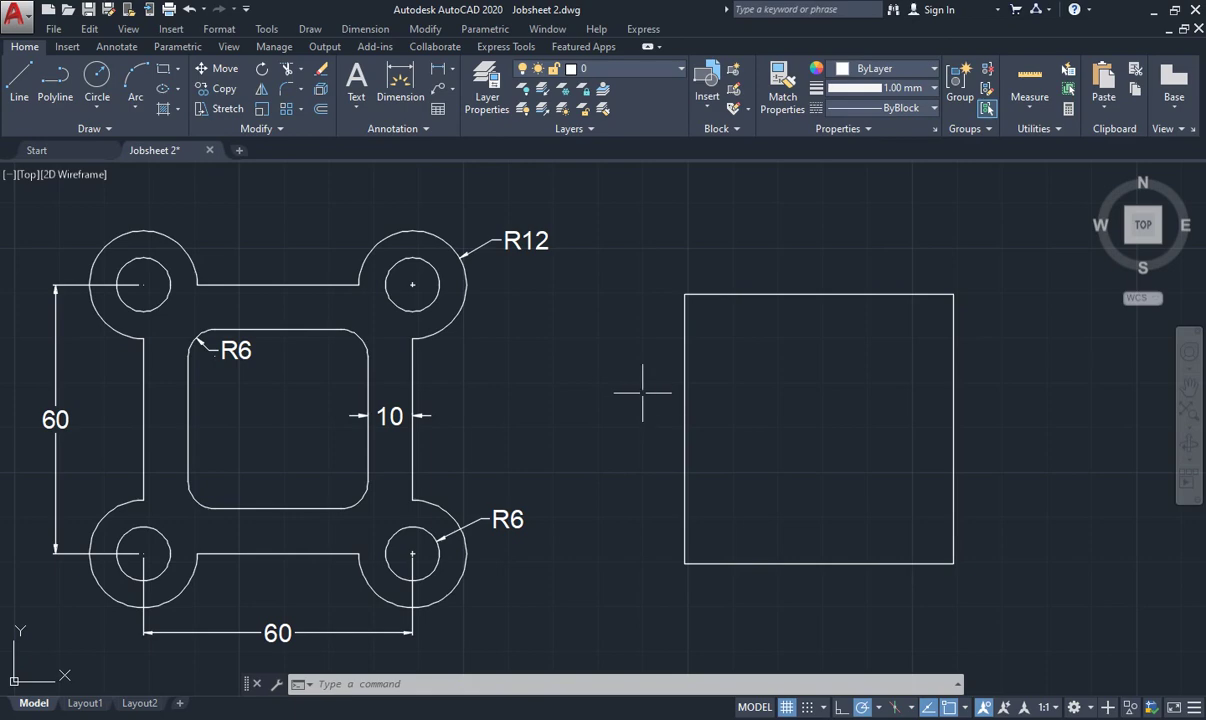
- Offset the 60 × 60 square by 10 to create a nested square outline
{"action": "type", "text": "O"}
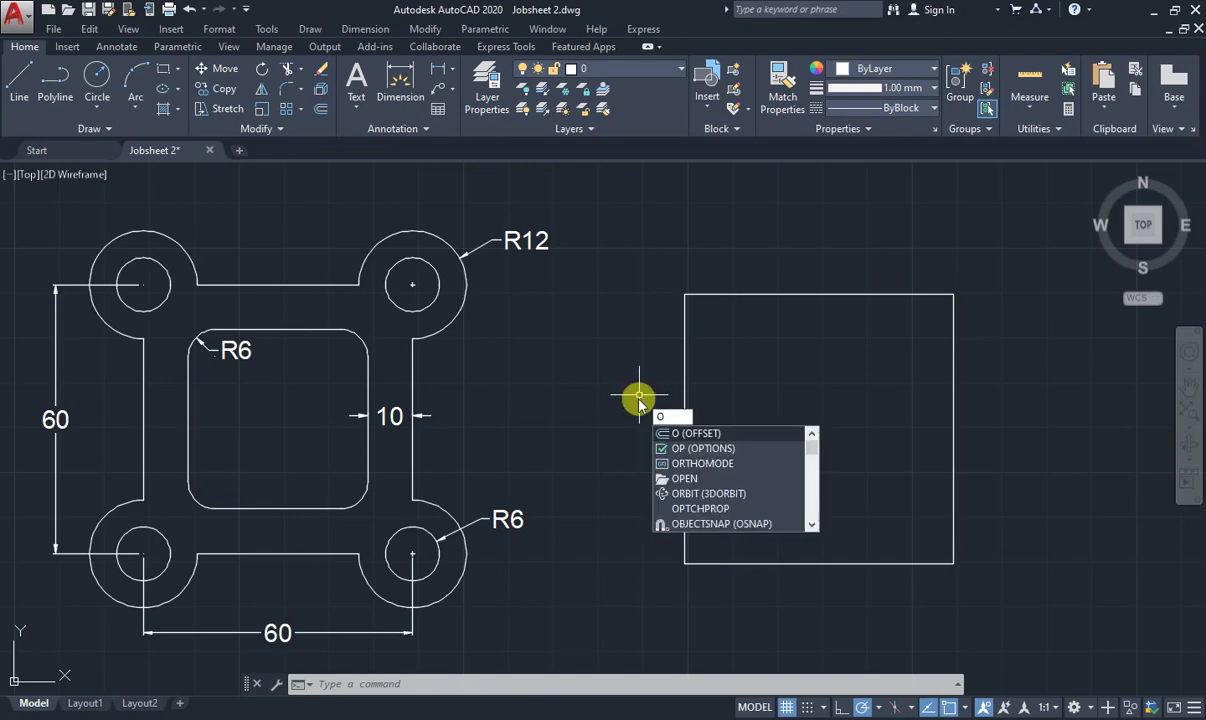
{"action": "key", "text": "Return"}
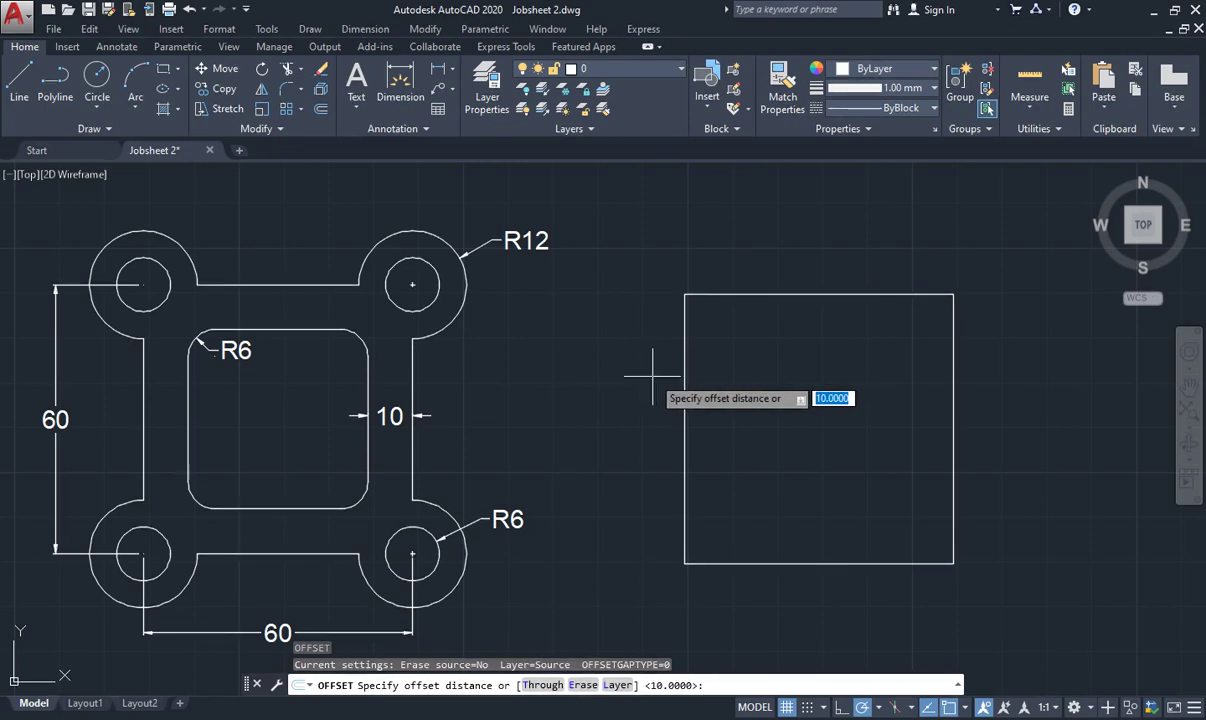
{"action": "type", "text": "10"}
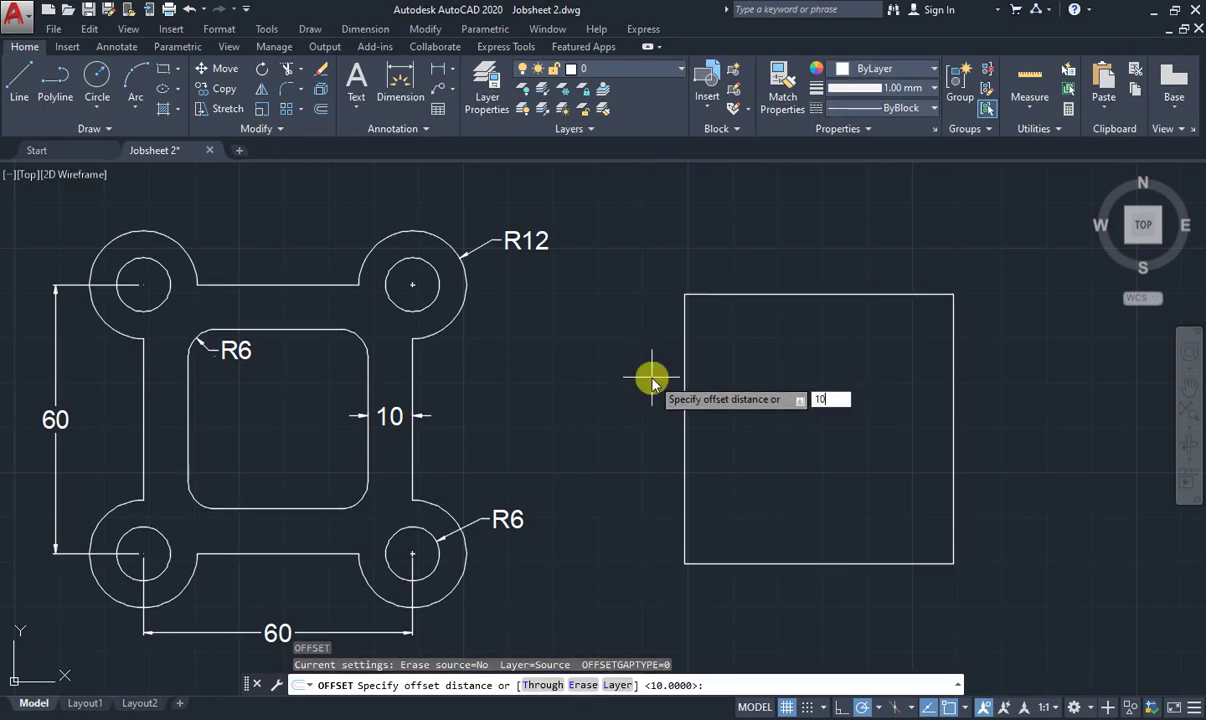
{"action": "key", "text": "Return"}
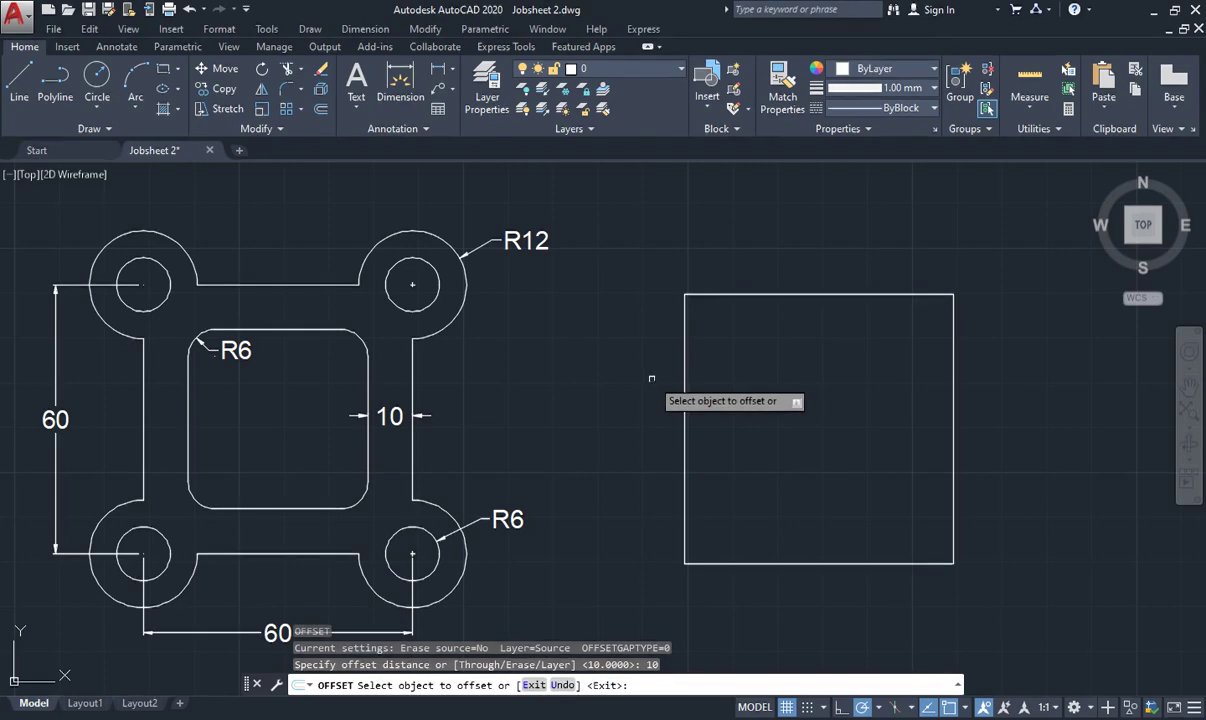
{"action": "left_click", "coordinate": [684, 369]}
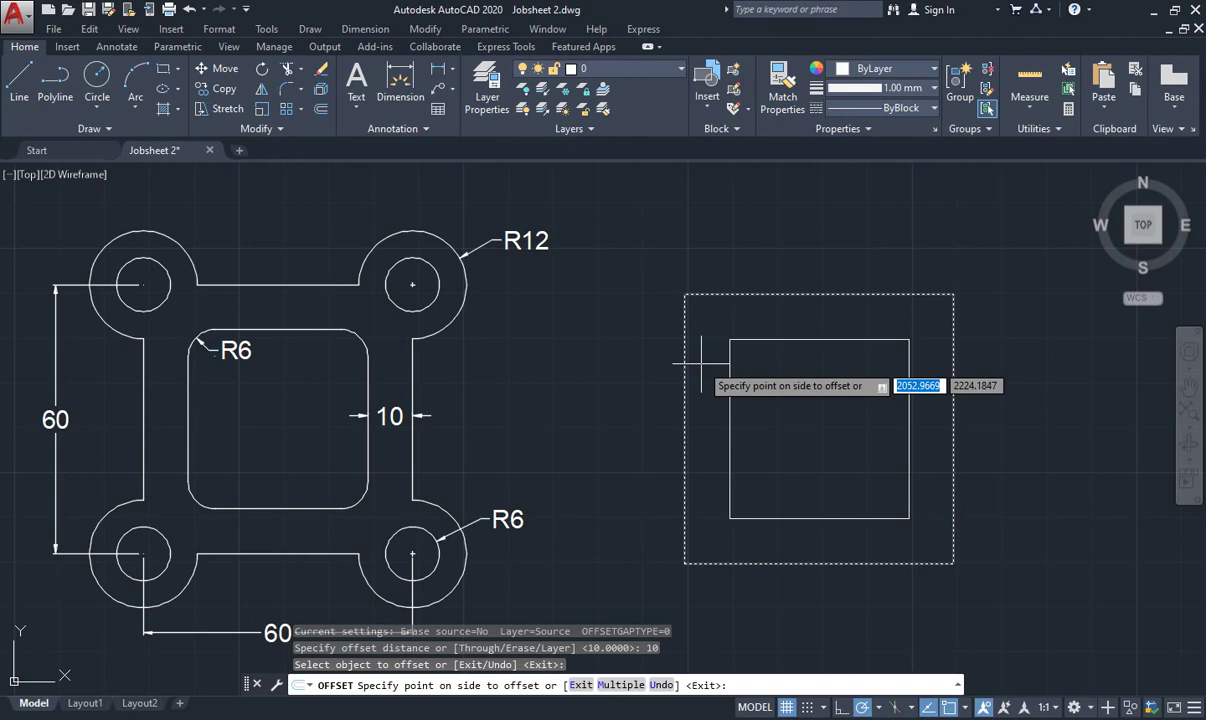
{"action": "left_click", "coordinate": [701, 358]}
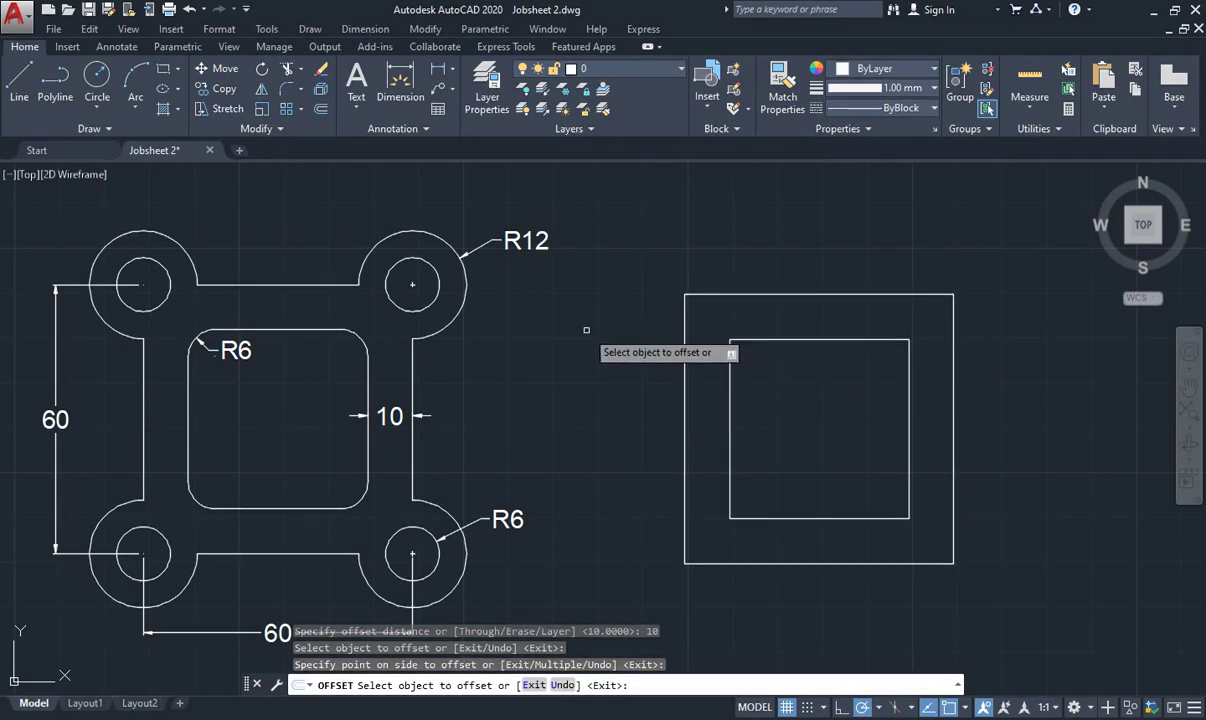
{"action": "key", "text": "Escape"}
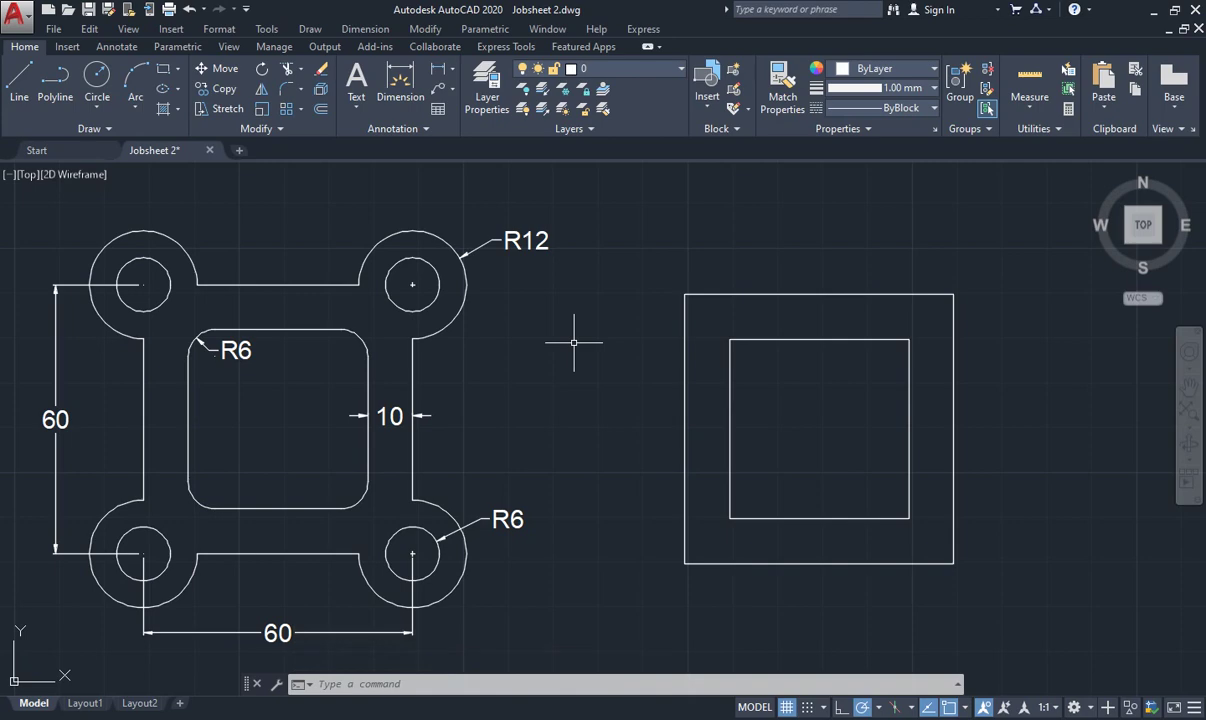
- Draw a radius 6 circle centred on the outer square's top-left corner
{"action": "type", "text": "C"}
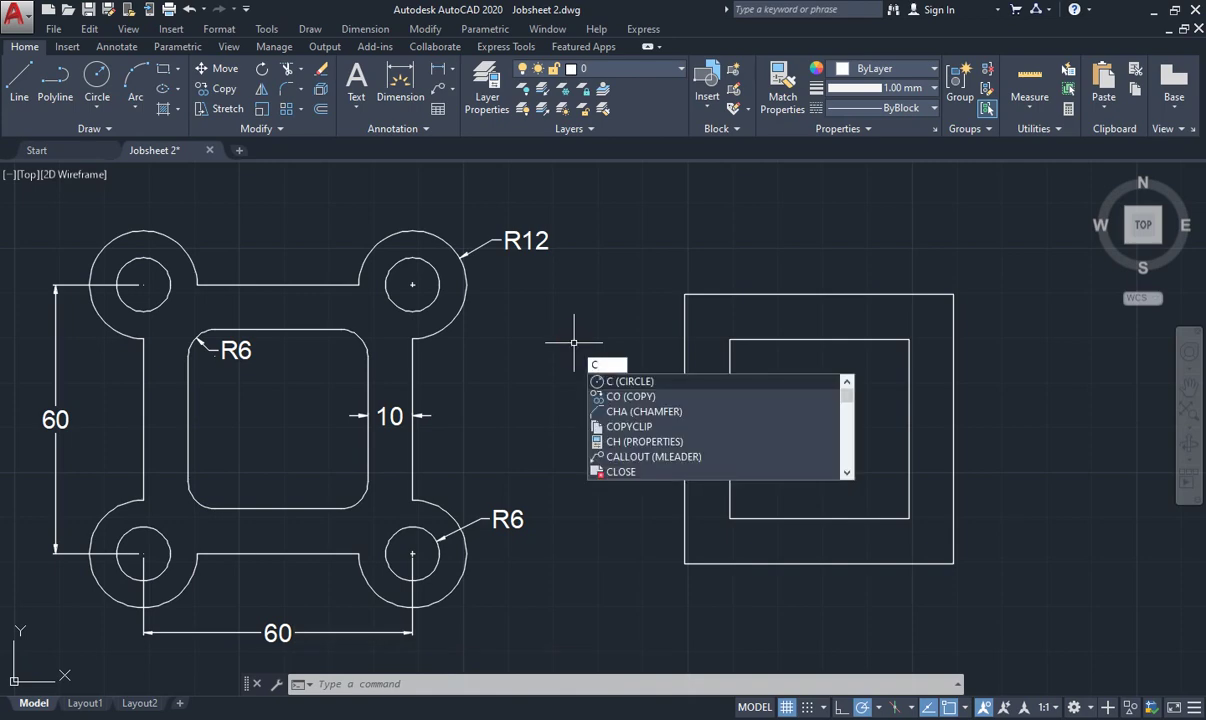
{"action": "key", "text": "Return"}
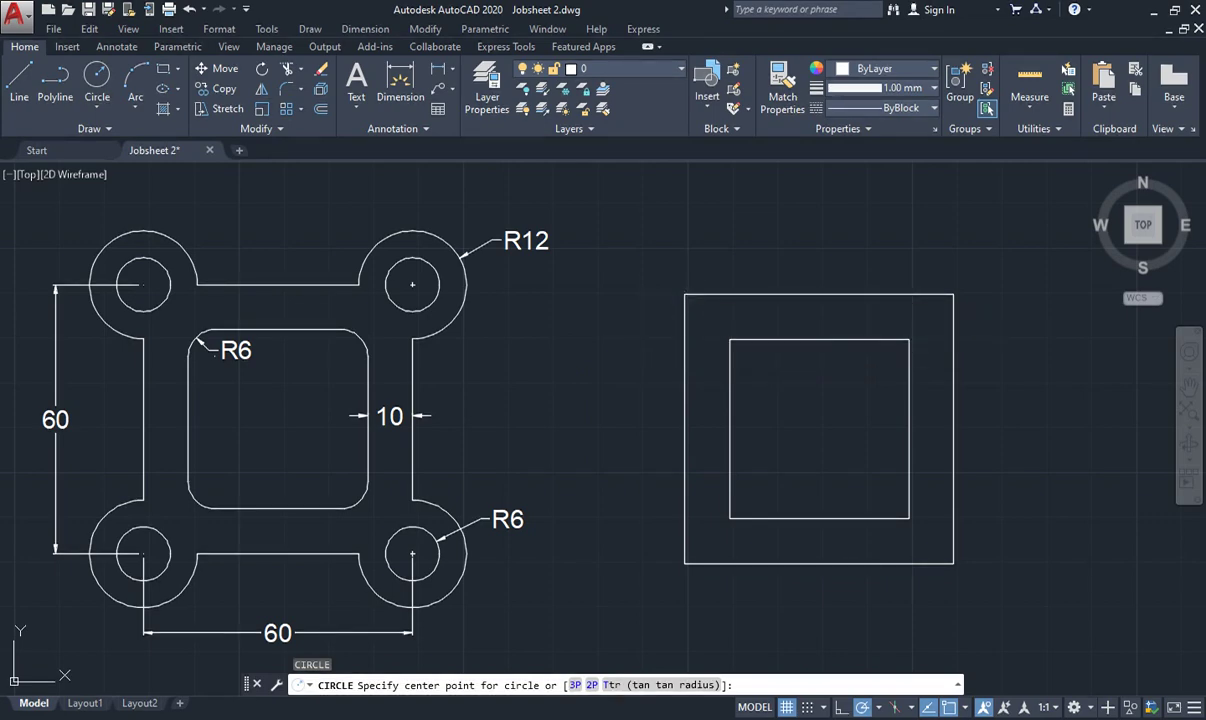
{"action": "left_click", "coordinate": [684, 294]}
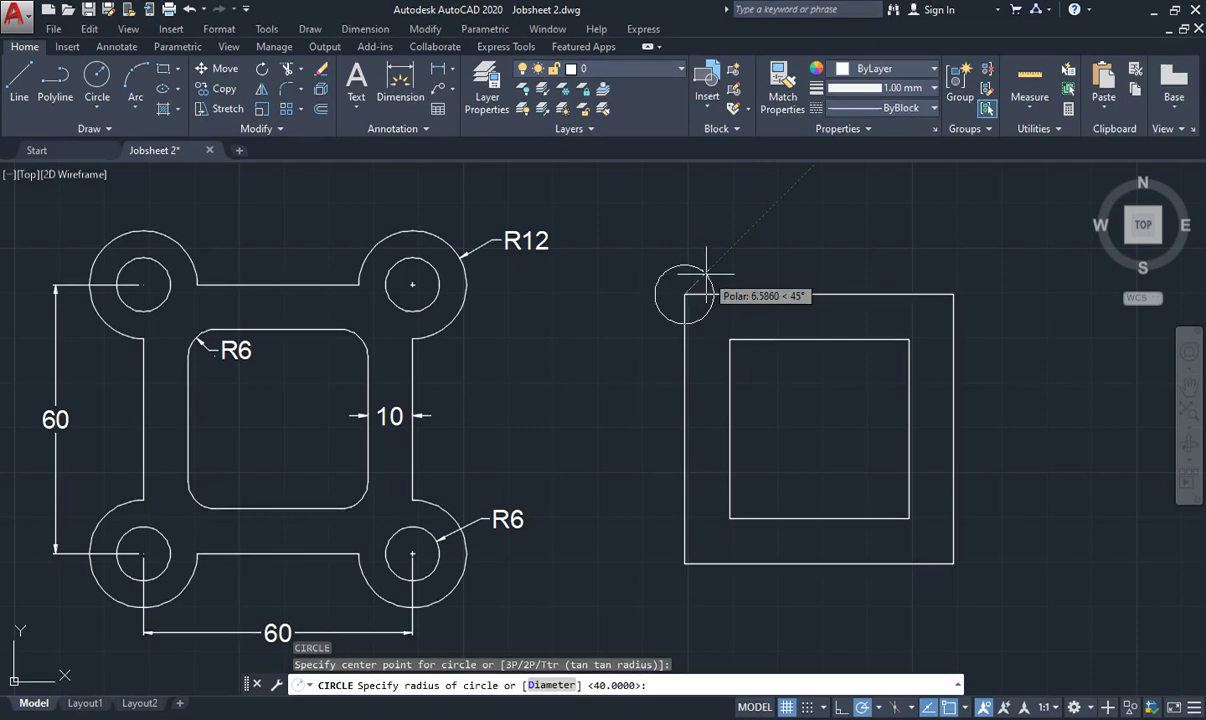
{"action": "type", "text": "6"}
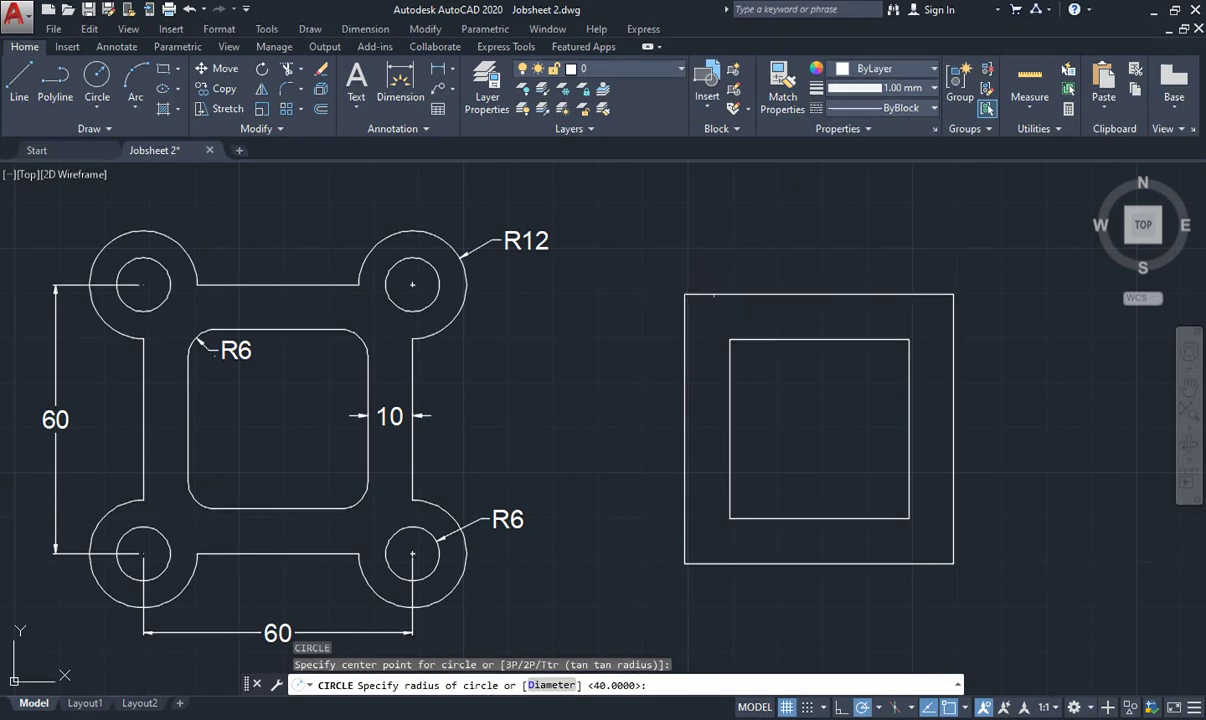
{"action": "key", "text": "Return"}
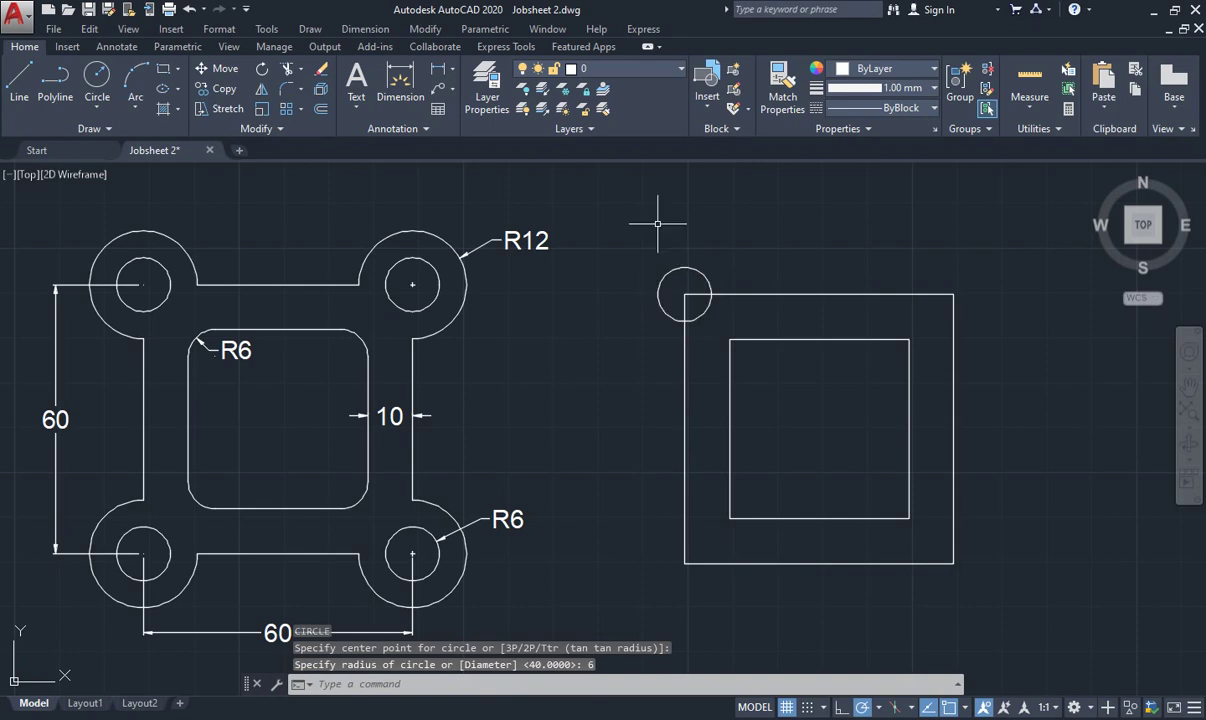
- Add a concentric radius 12 circle at the same corner
{"action": "left_click", "coordinate": [655, 230]}
{"action": "type", "text": "c"}
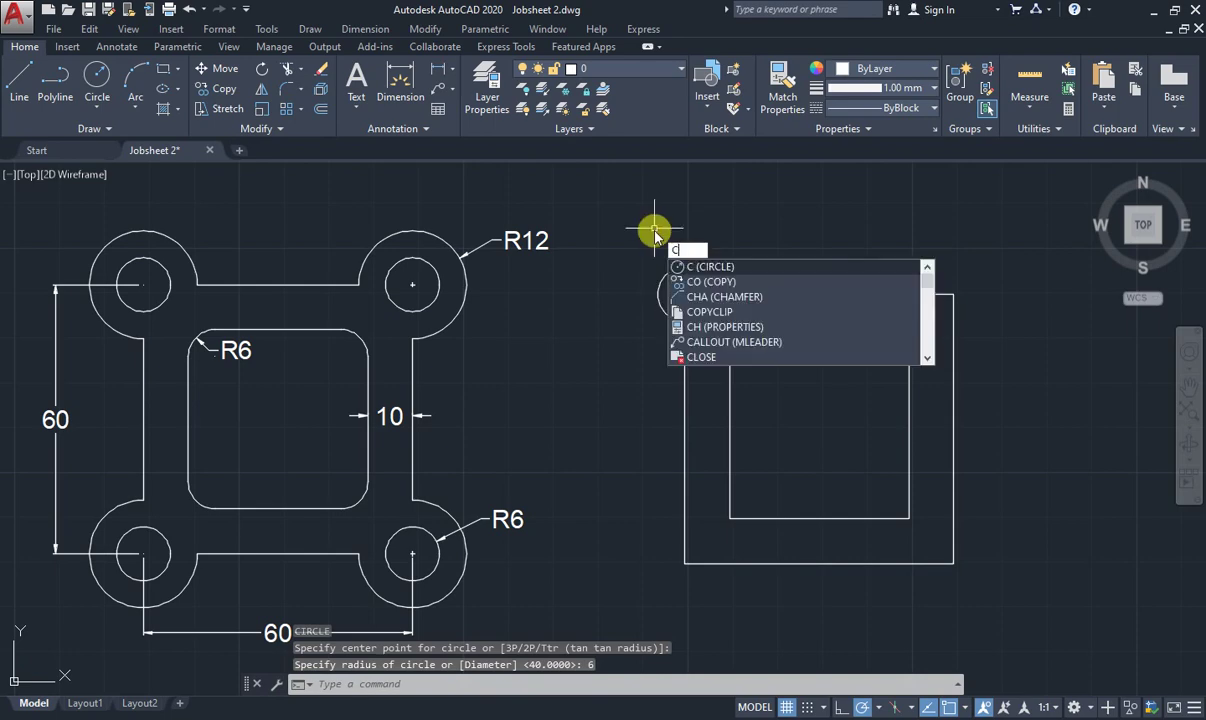
{"action": "key", "text": "Return"}
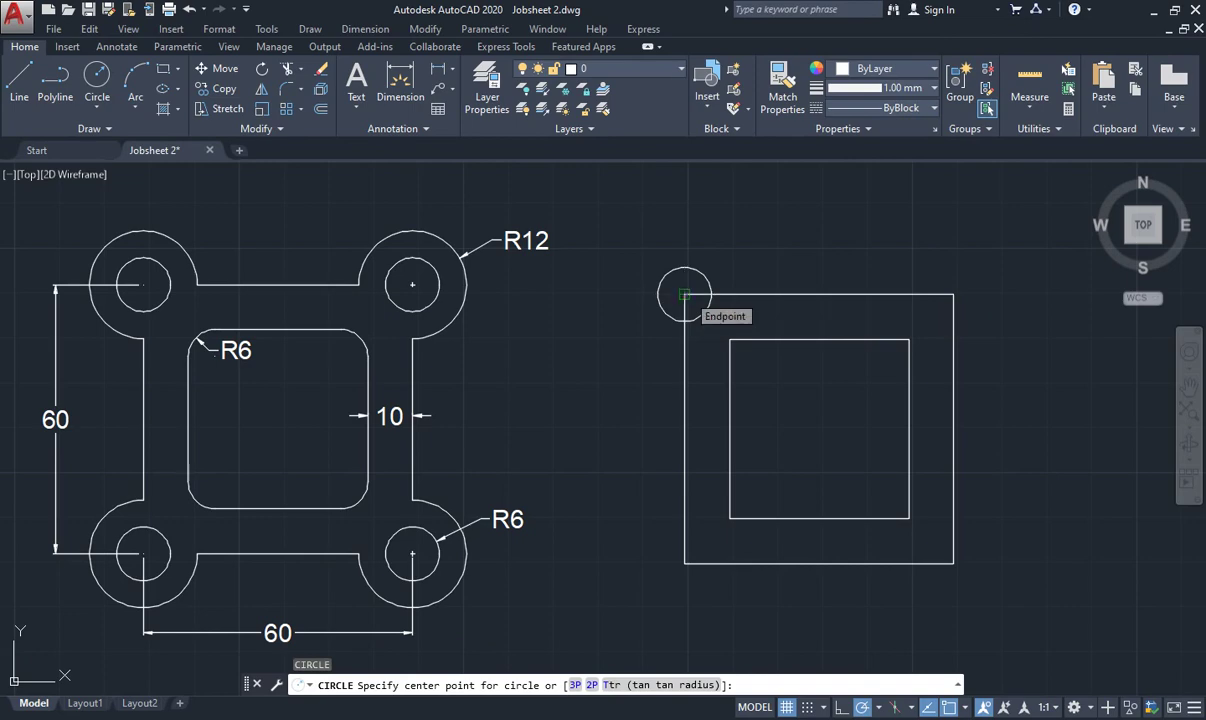
{"action": "left_click", "coordinate": [684, 294]}
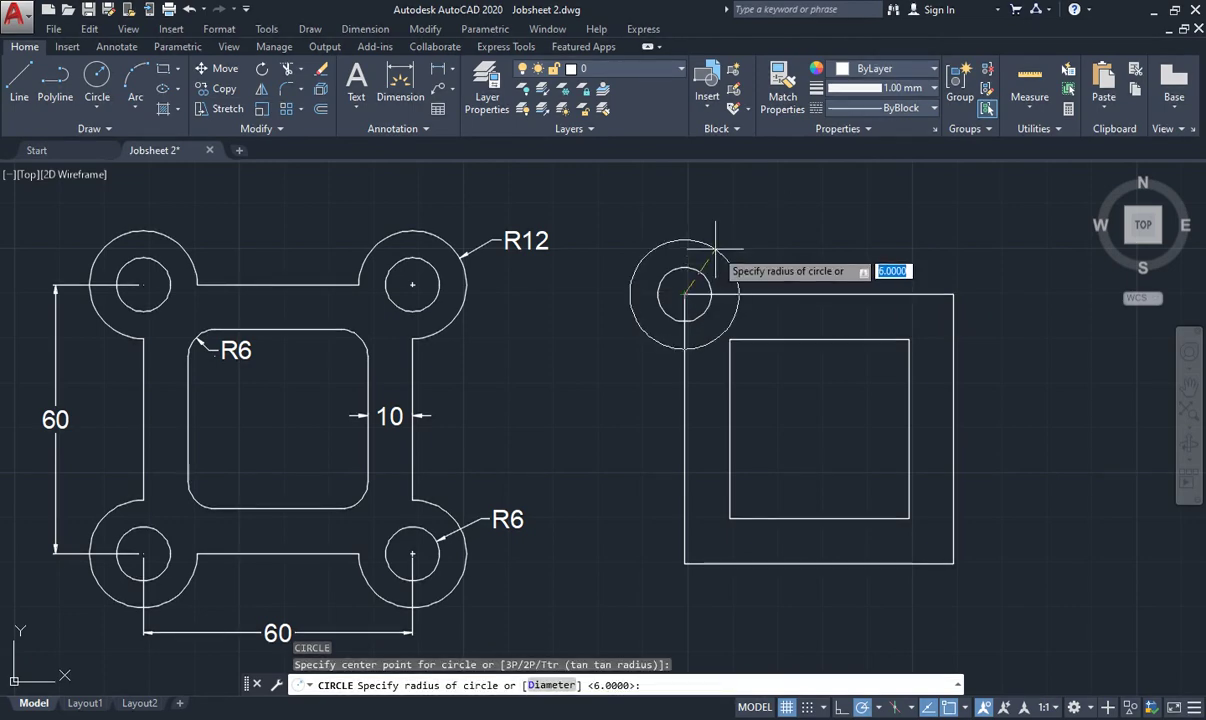
{"action": "type", "text": "12"}
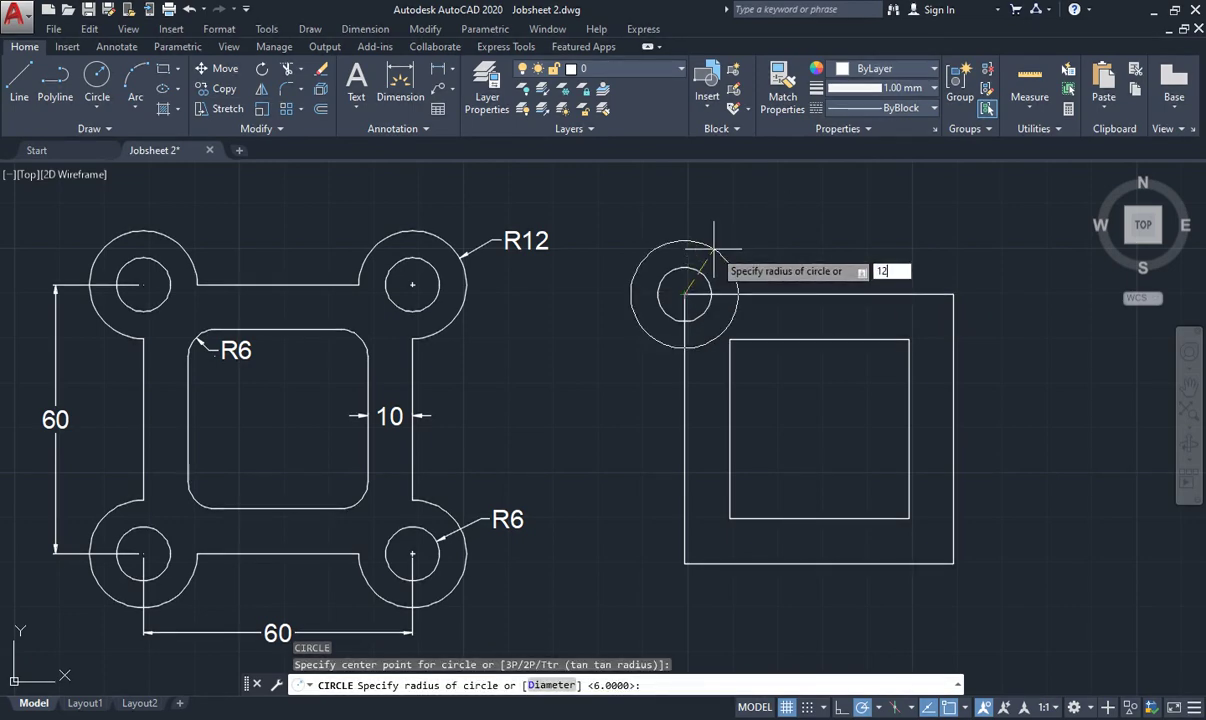
{"action": "key", "text": "Return"}
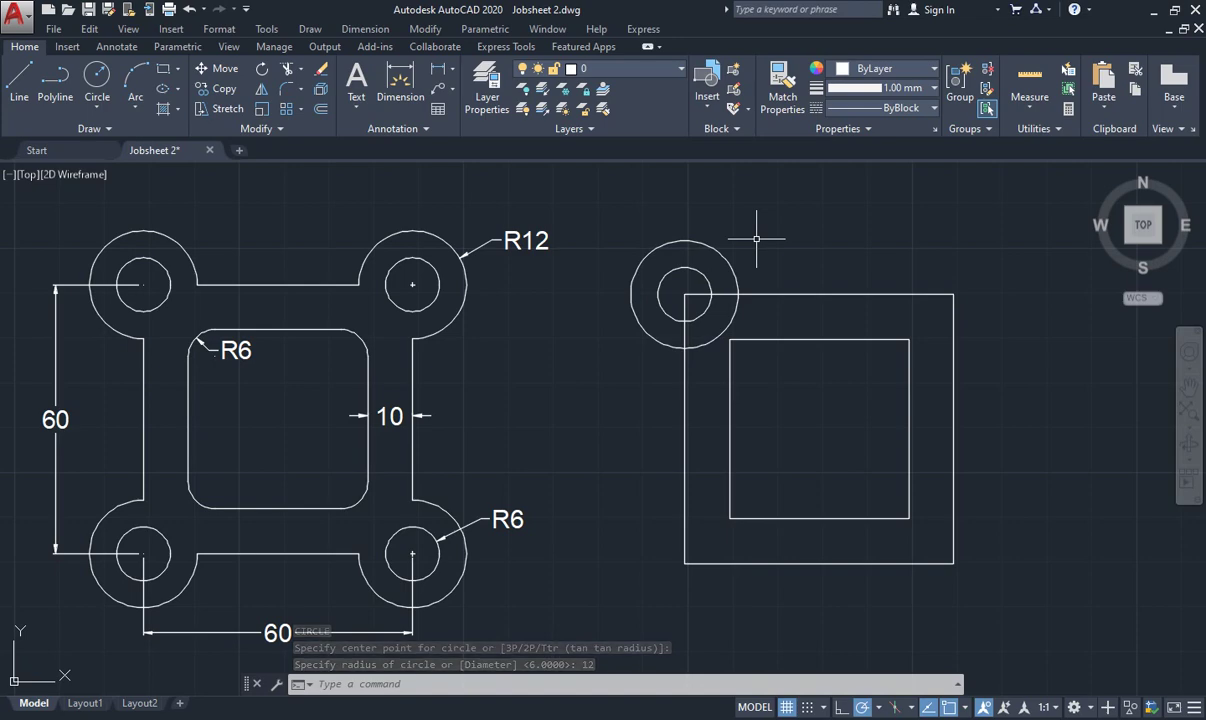
- Copy the R6/R12 circle pair to the top-right, bottom-right and bottom-left square corners
{"action": "type", "text": "C"}
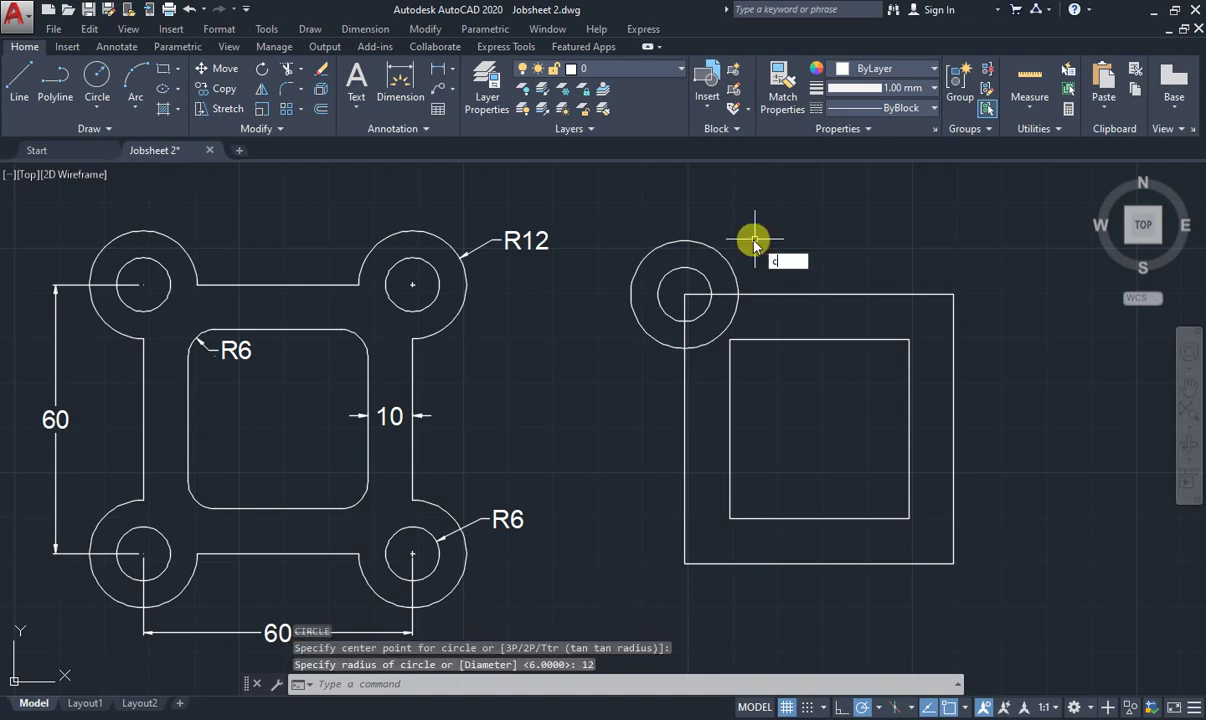
{"action": "type", "text": "O"}
{"action": "key", "text": "Return"}
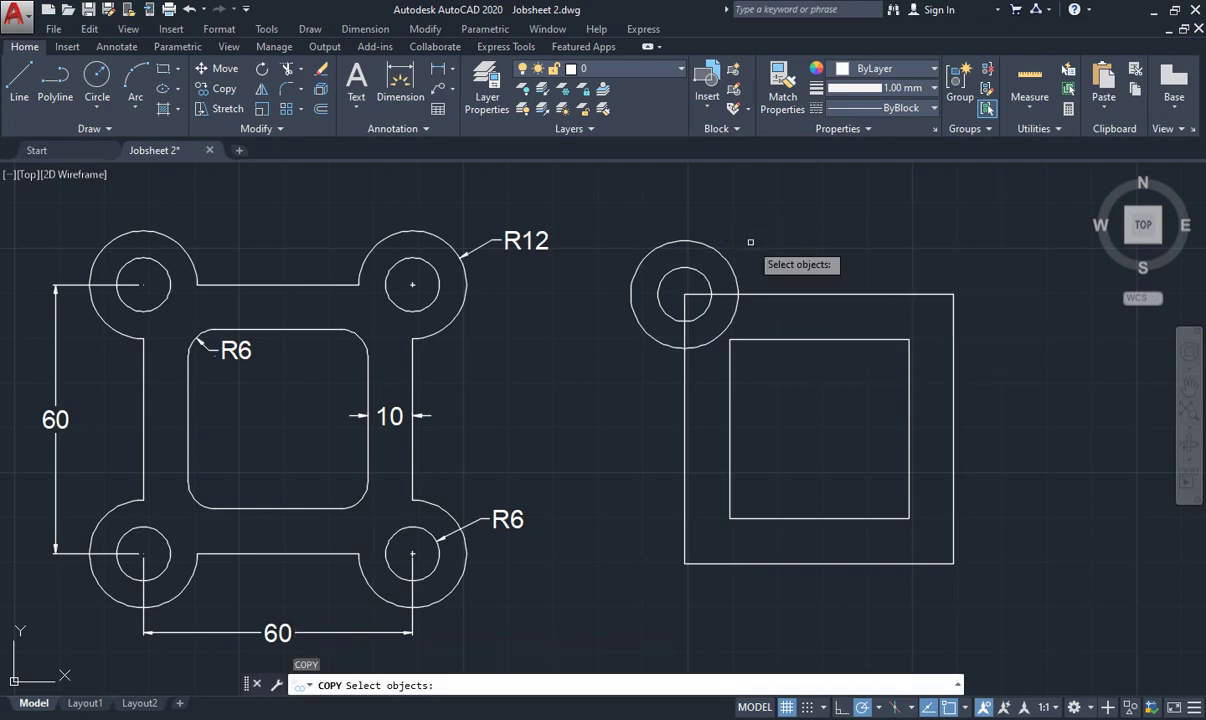
{"action": "left_click", "coordinate": [718, 255]}
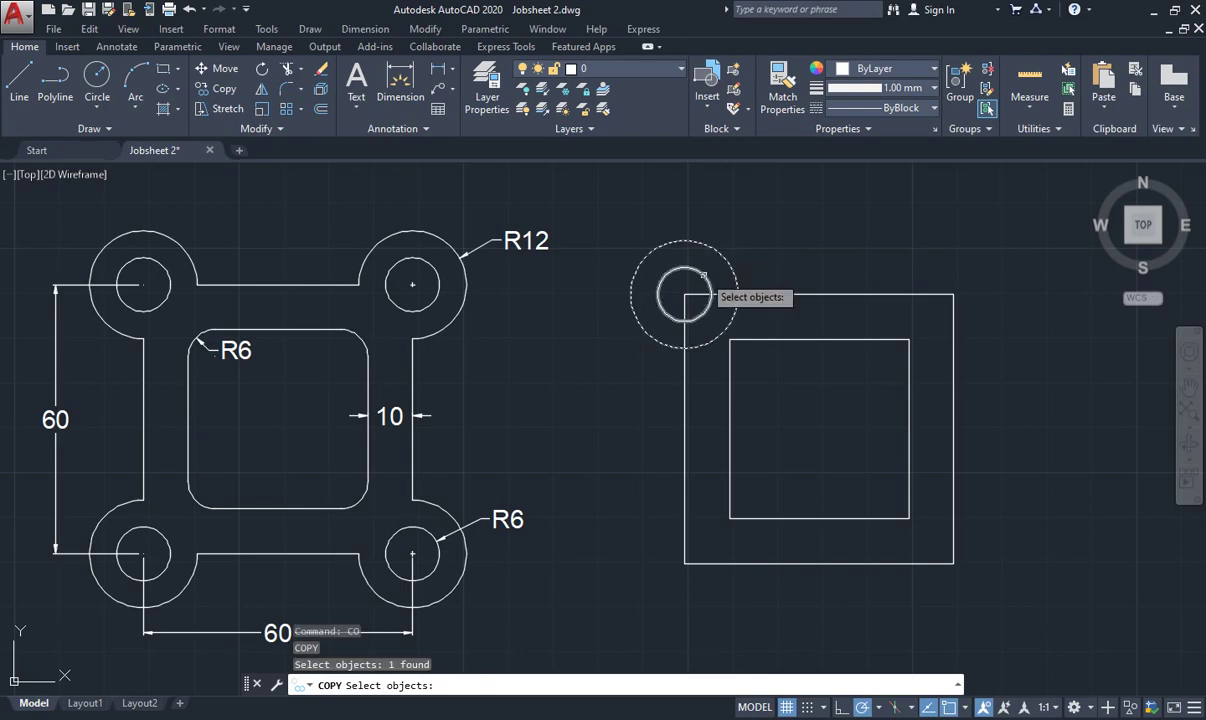
{"action": "left_click", "coordinate": [703, 275]}
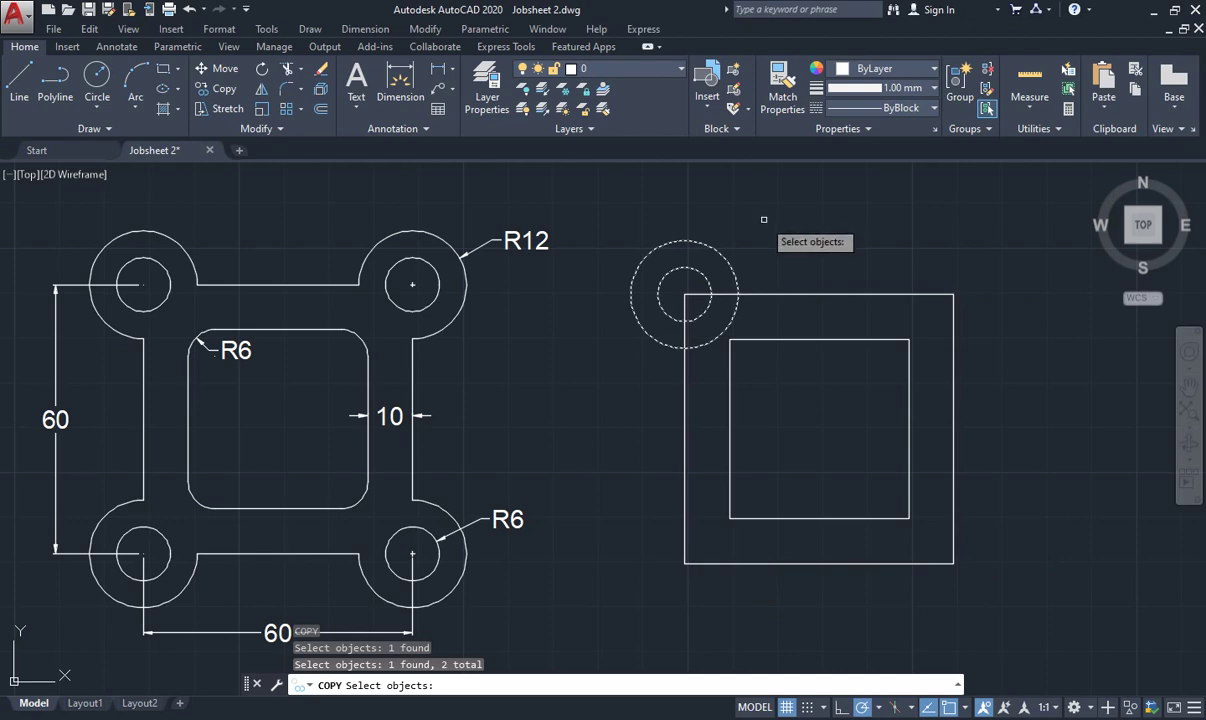
{"action": "key", "text": "Return"}
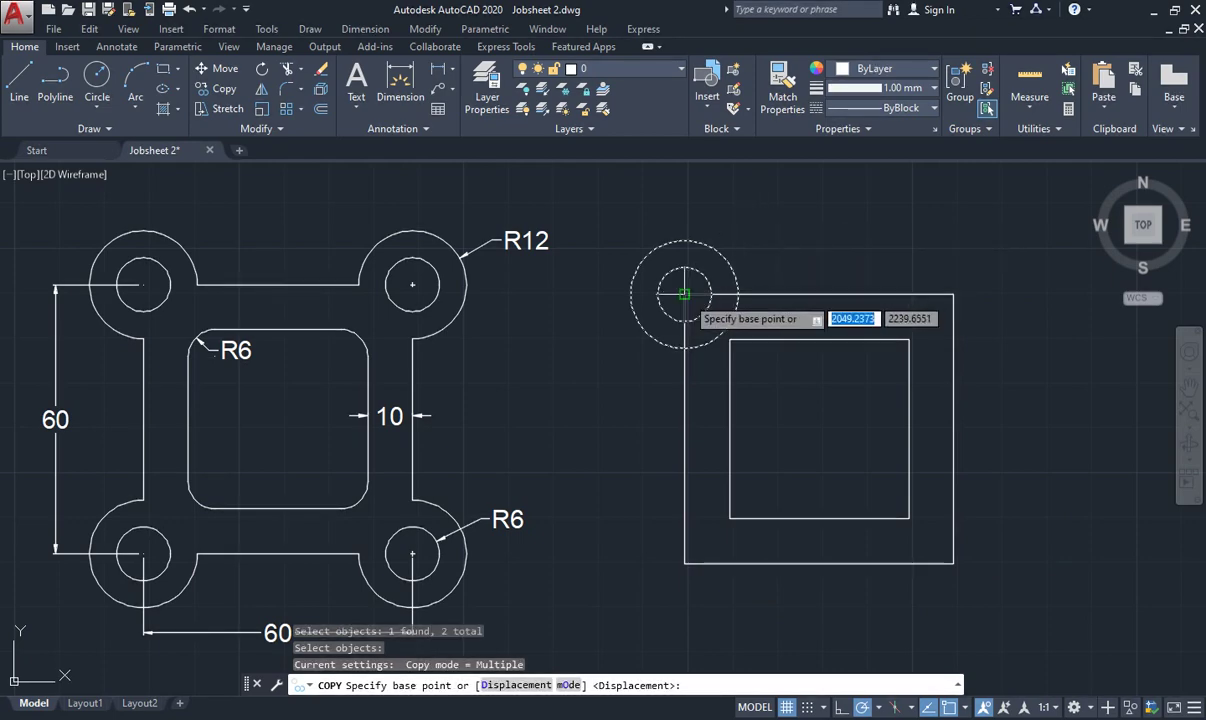
{"action": "left_click", "coordinate": [684, 294]}
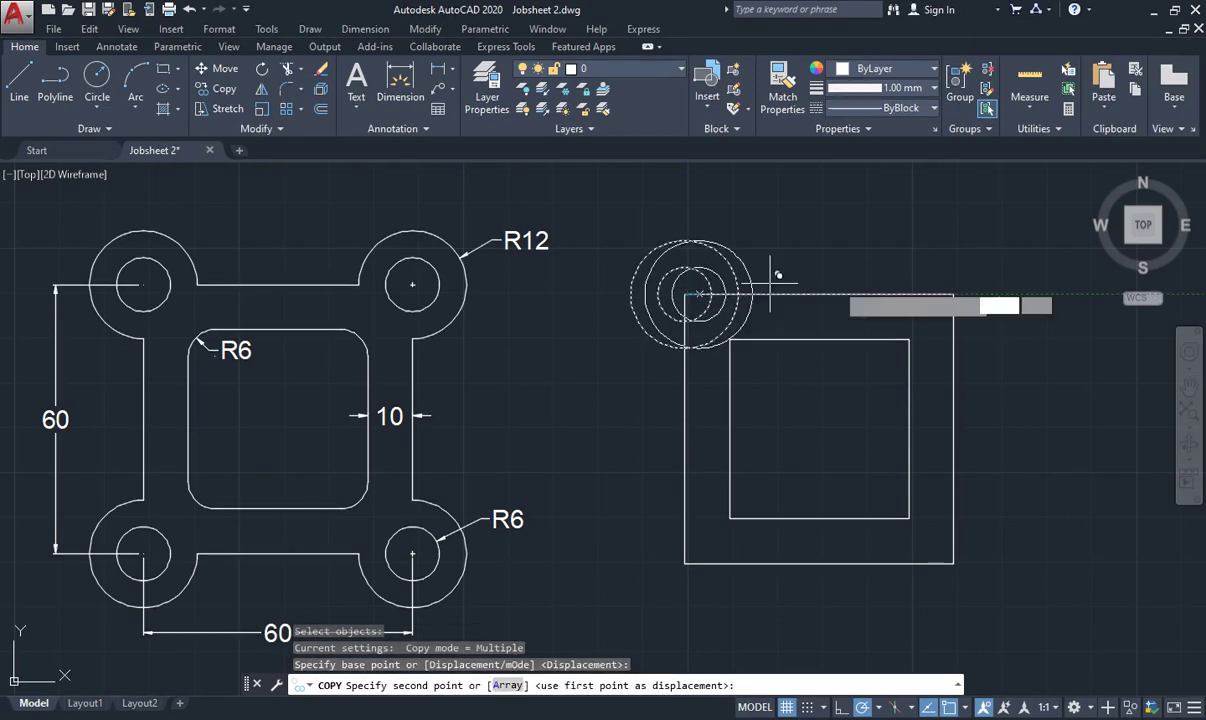
{"action": "left_click", "coordinate": [955, 293]}
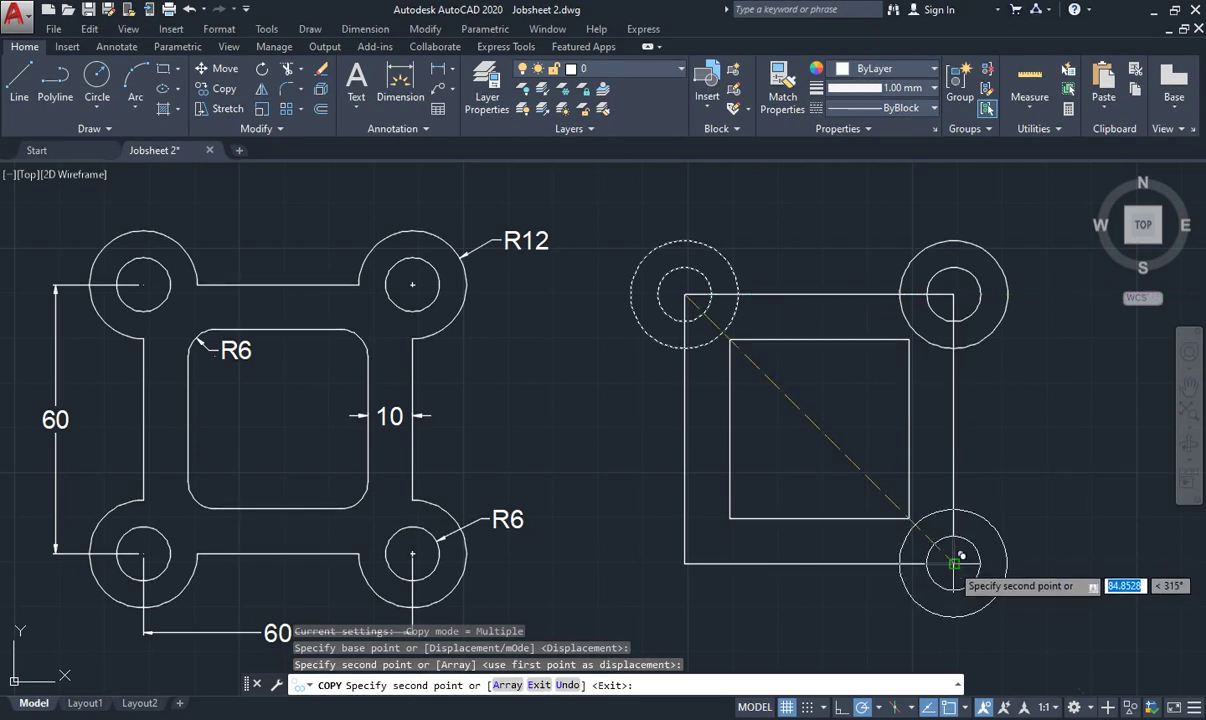
{"action": "left_click", "coordinate": [956, 559]}
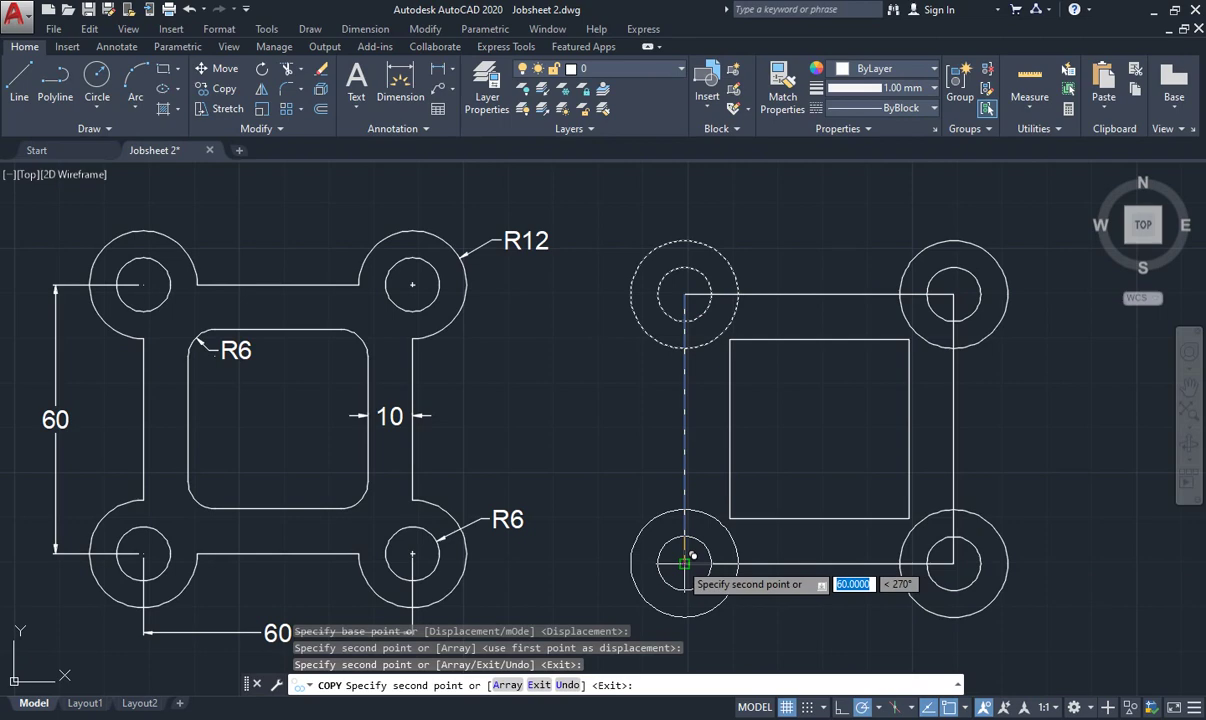
{"action": "left_click", "coordinate": [685, 563]}
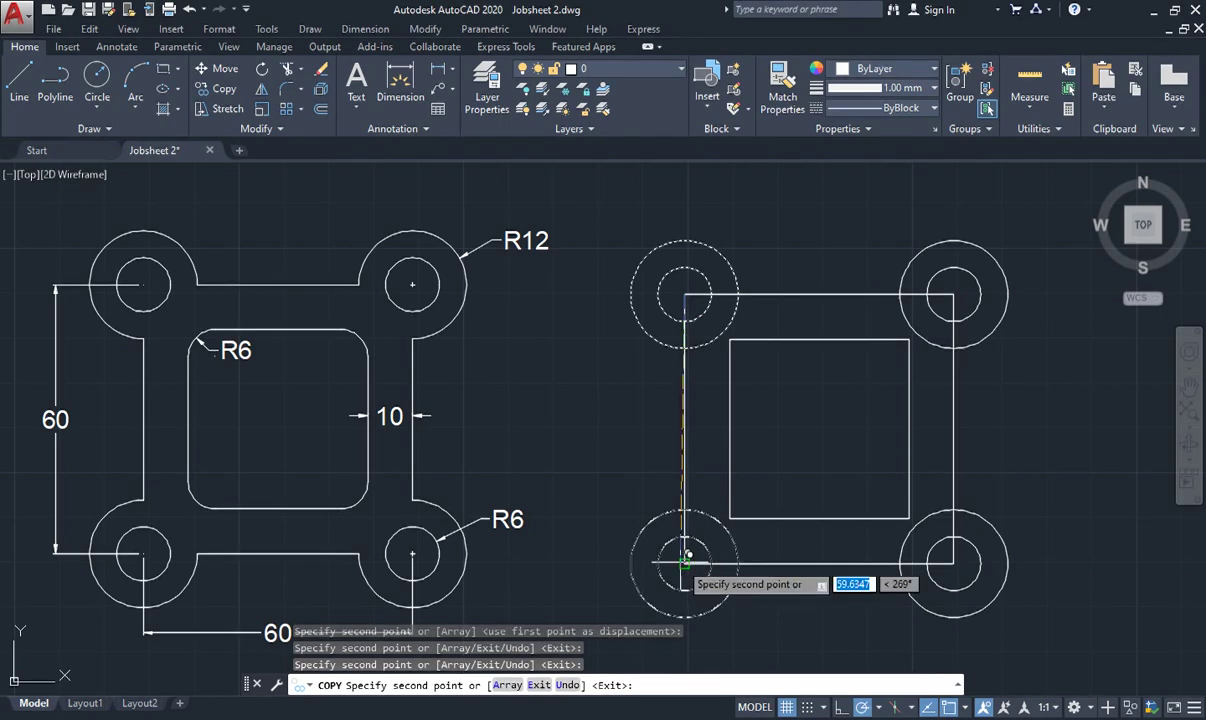
{"action": "key", "text": "Escape"}
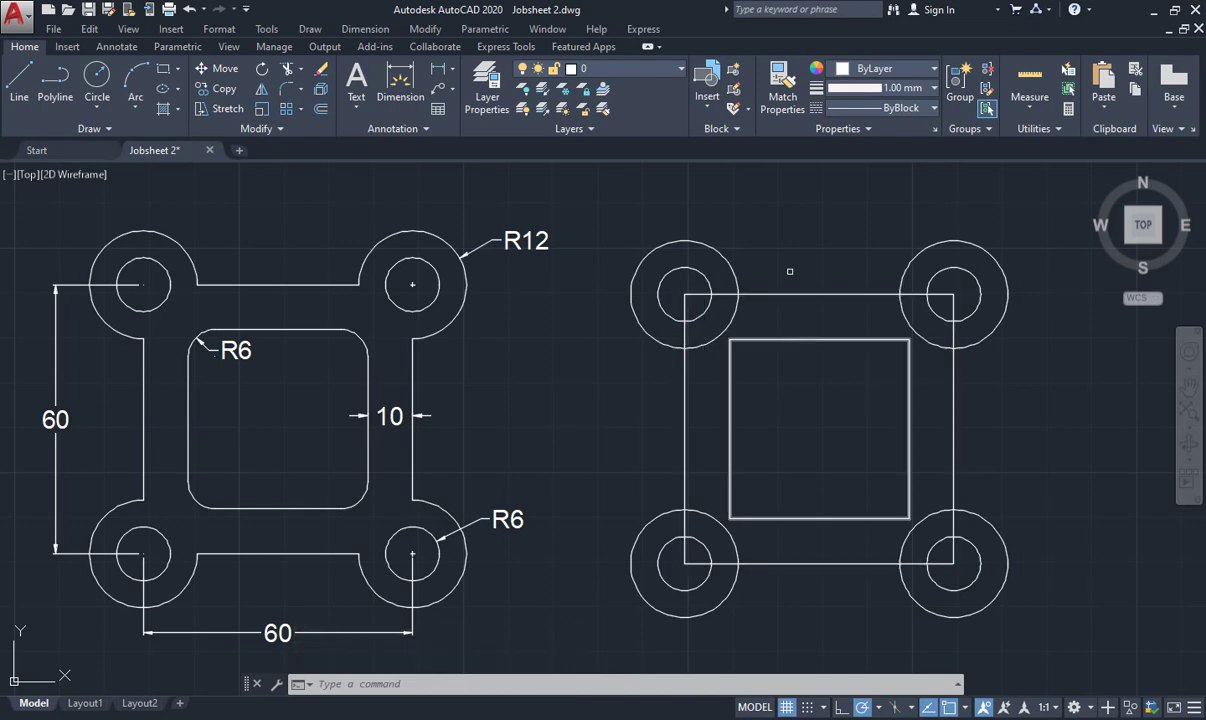
- Trim the overlapping arc and edges at the top-left and bottom-left corners, erasing the leftover line
{"action": "type", "text": "t"}
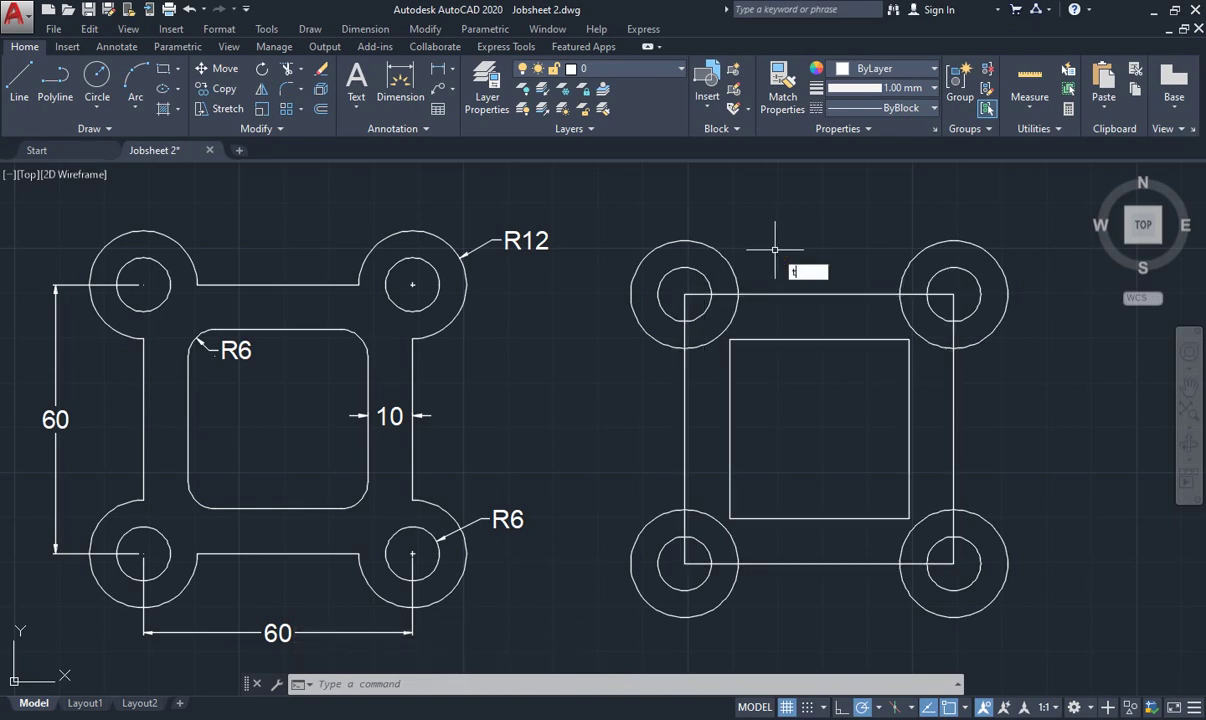
{"action": "key", "text": "Return"}
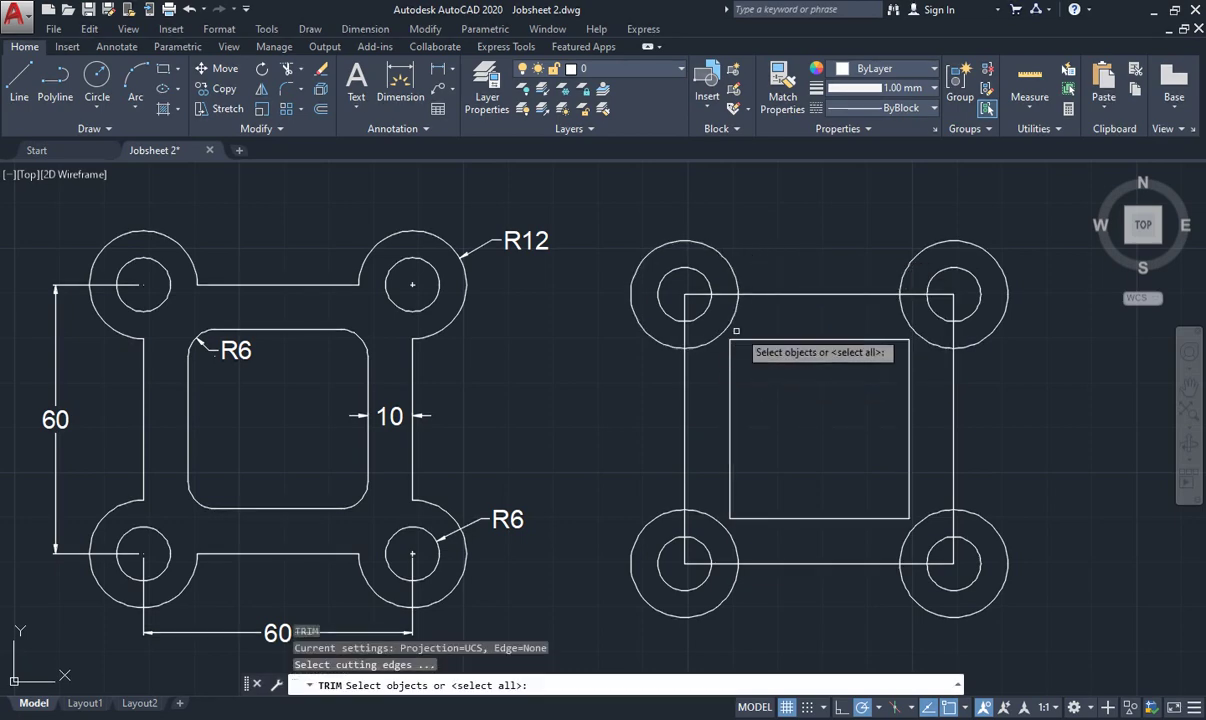
{"action": "key", "text": "Return"}
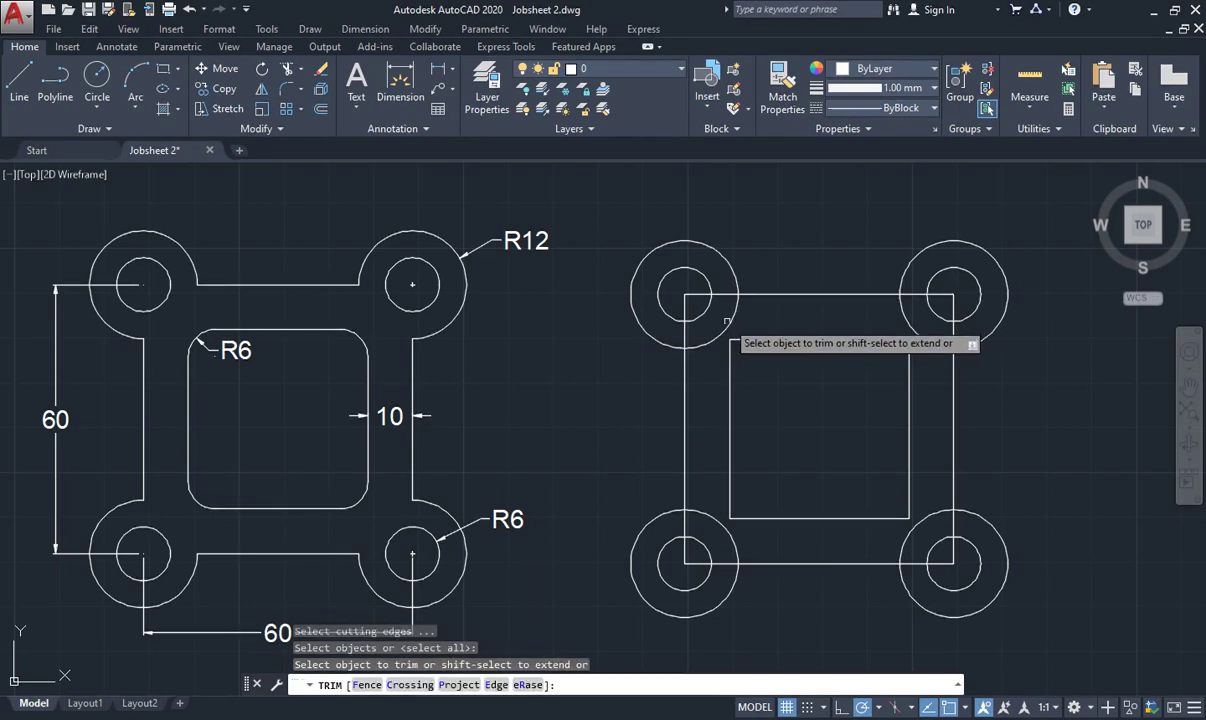
{"action": "left_click", "coordinate": [733, 321]}
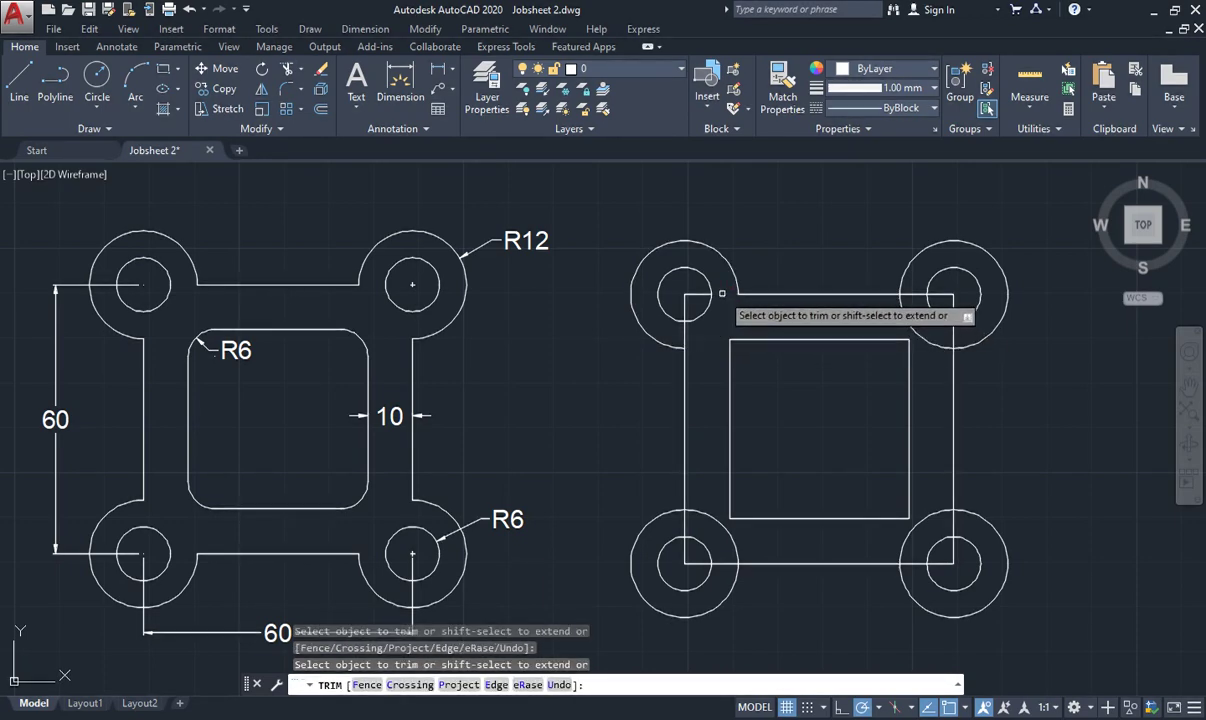
{"action": "left_click", "coordinate": [704, 293]}
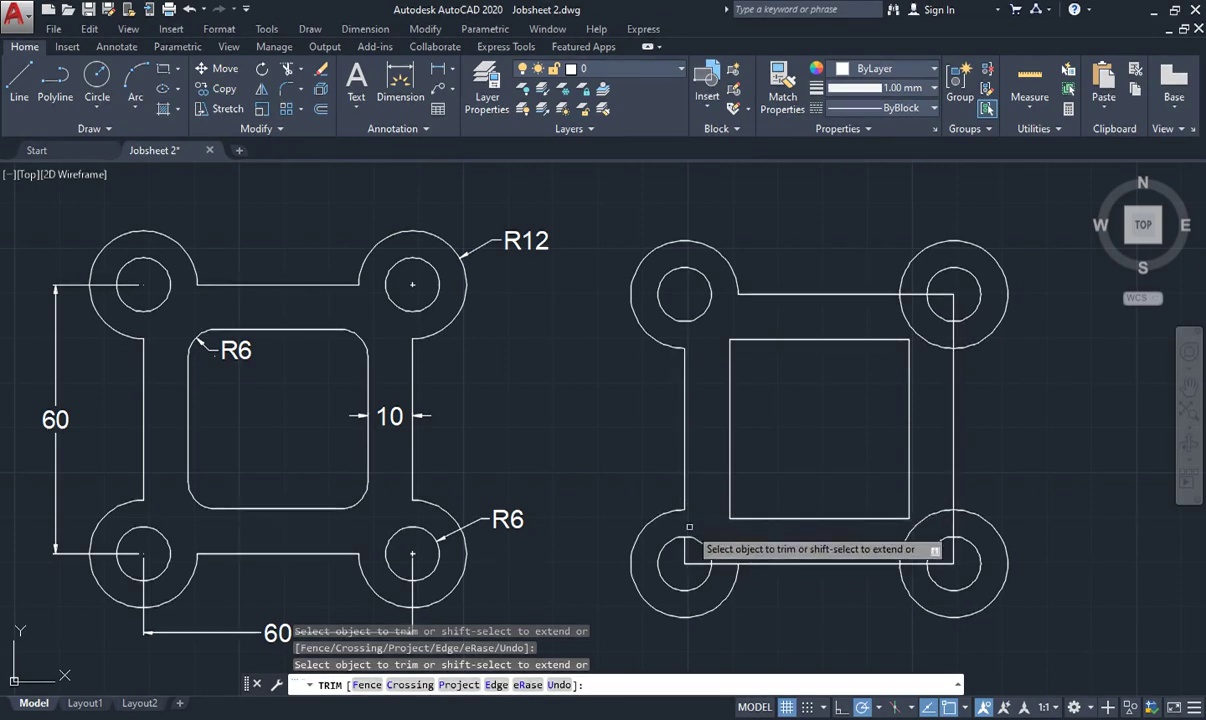
{"action": "left_click", "coordinate": [722, 563]}
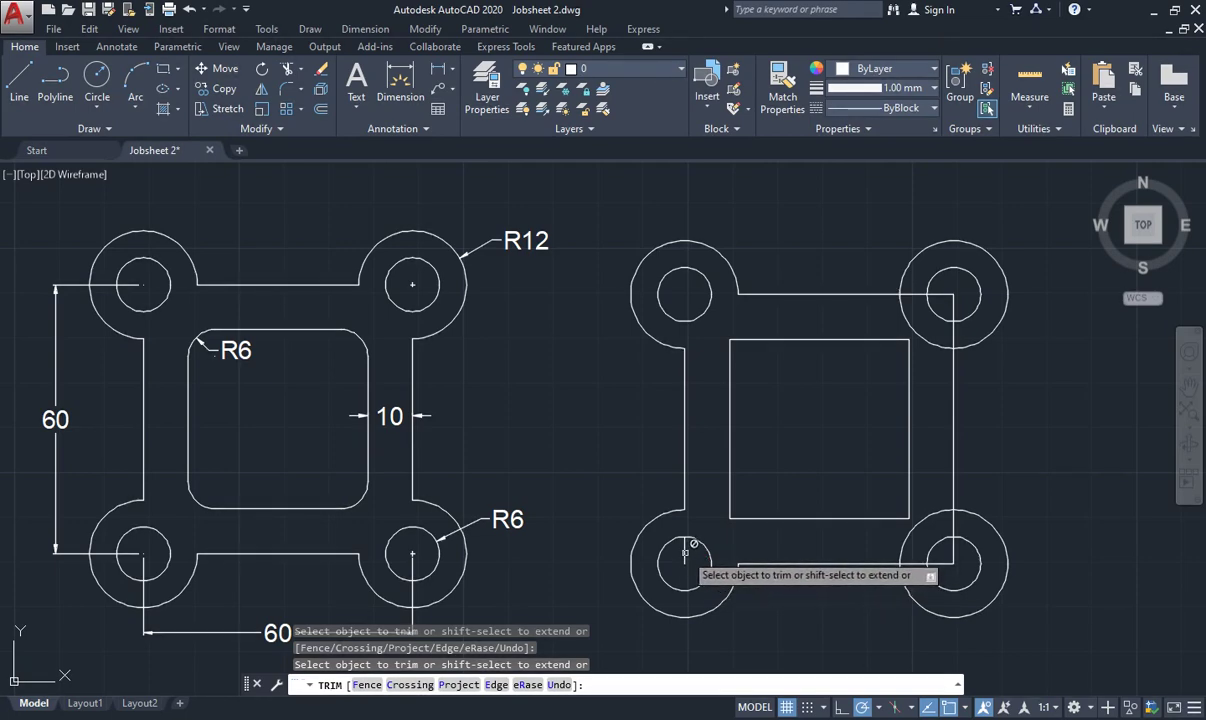
{"action": "key", "text": "Escape"}
{"action": "left_click", "coordinate": [685, 550]}
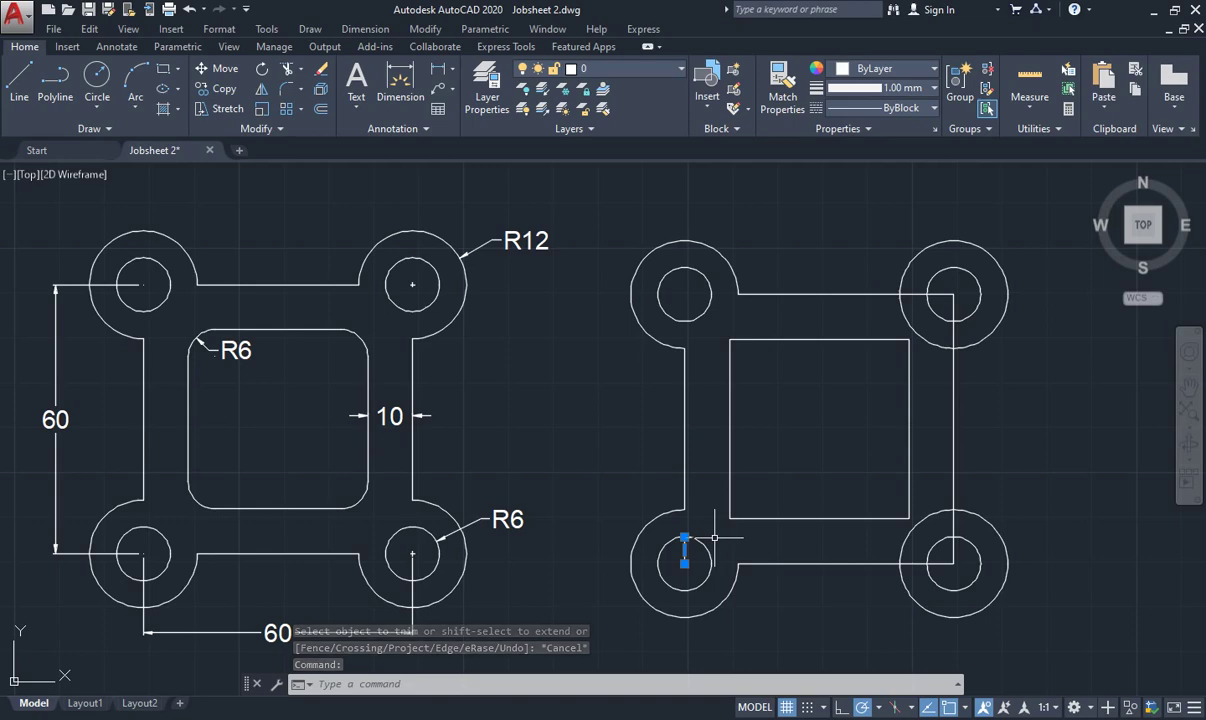
{"action": "key", "text": "Delete"}
- Trim the bottom and right edges inside the lower-right circle and delete the leftover segment
{"action": "type", "text": "t"}
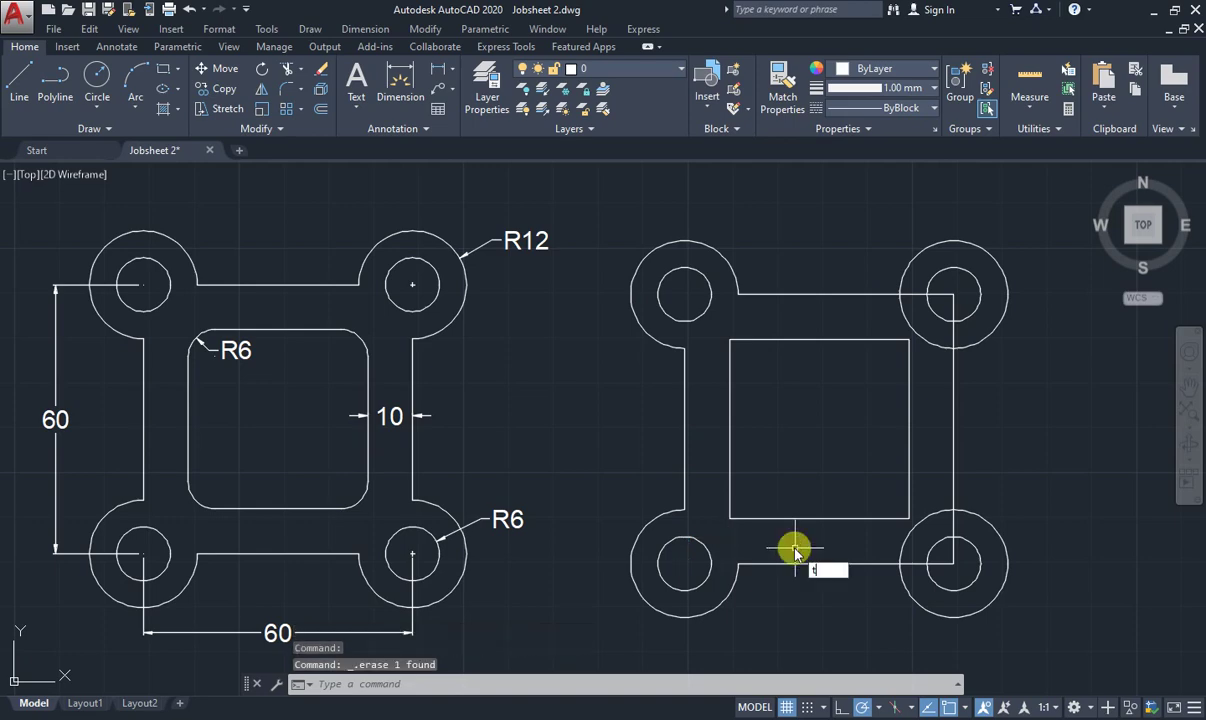
{"action": "type", "text": "s or"}
{"action": "key", "text": "Return"}
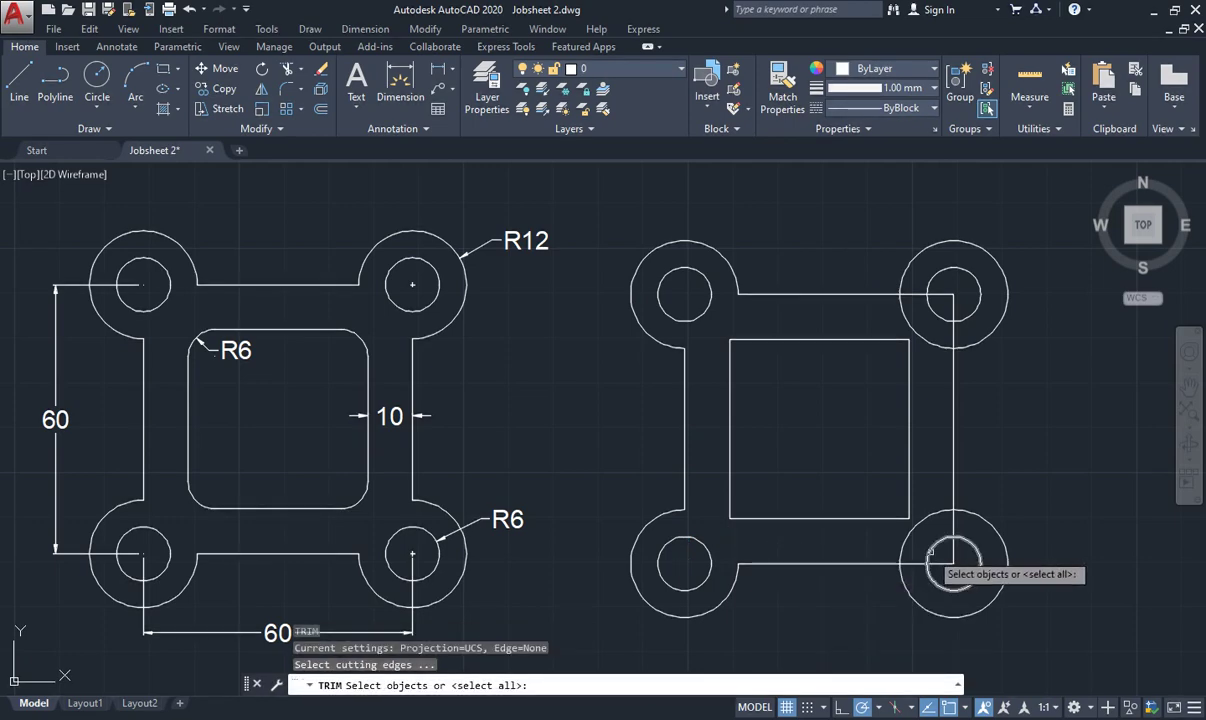
{"action": "left_click", "coordinate": [911, 528]}
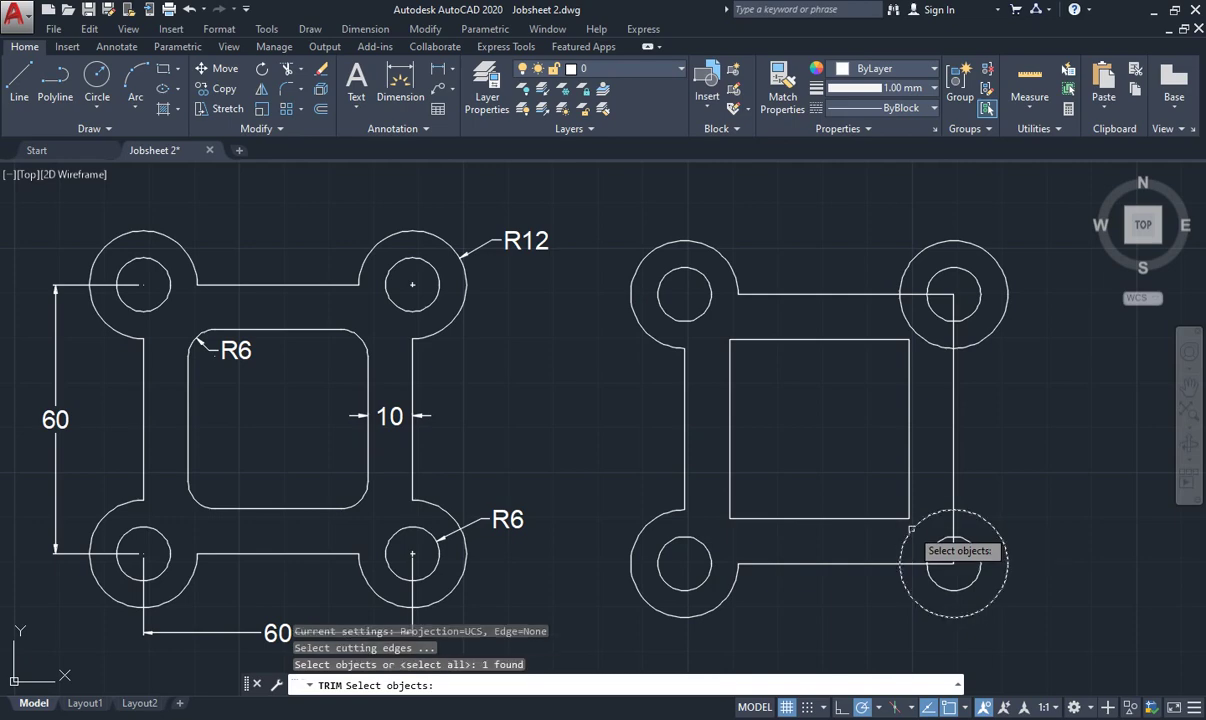
{"action": "key", "text": "Escape"}
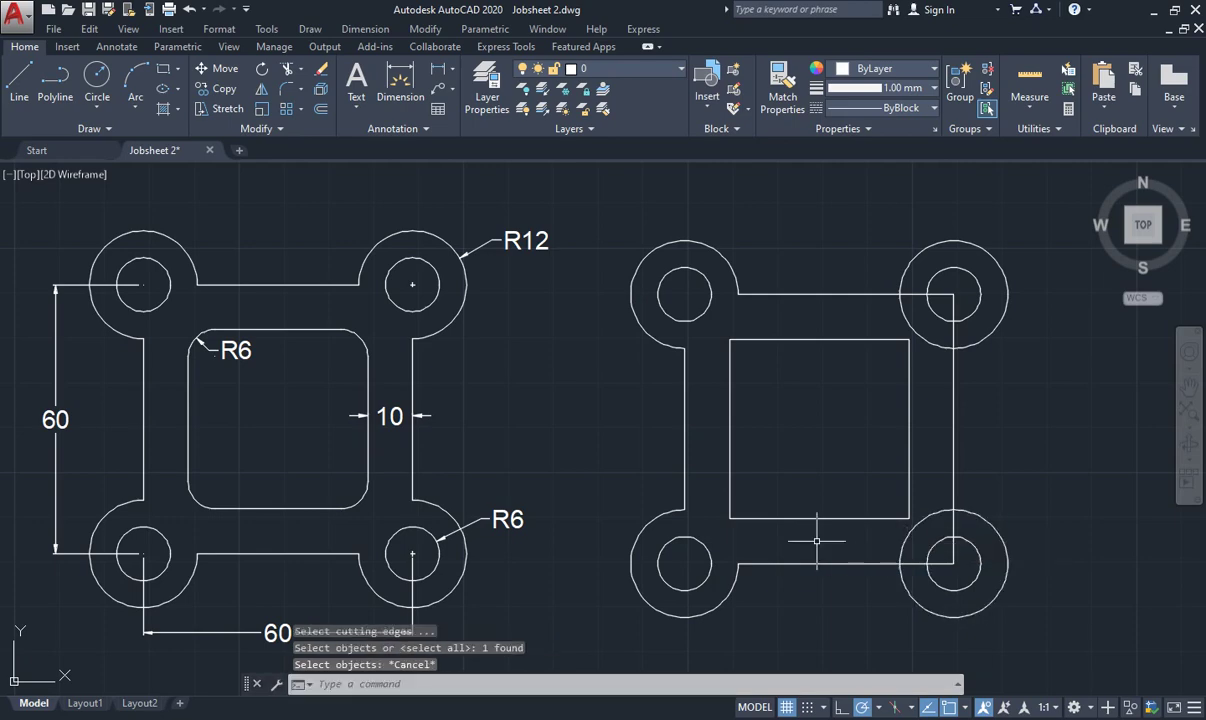
{"action": "type", "text": "TR"}
{"action": "key", "text": "Return"}
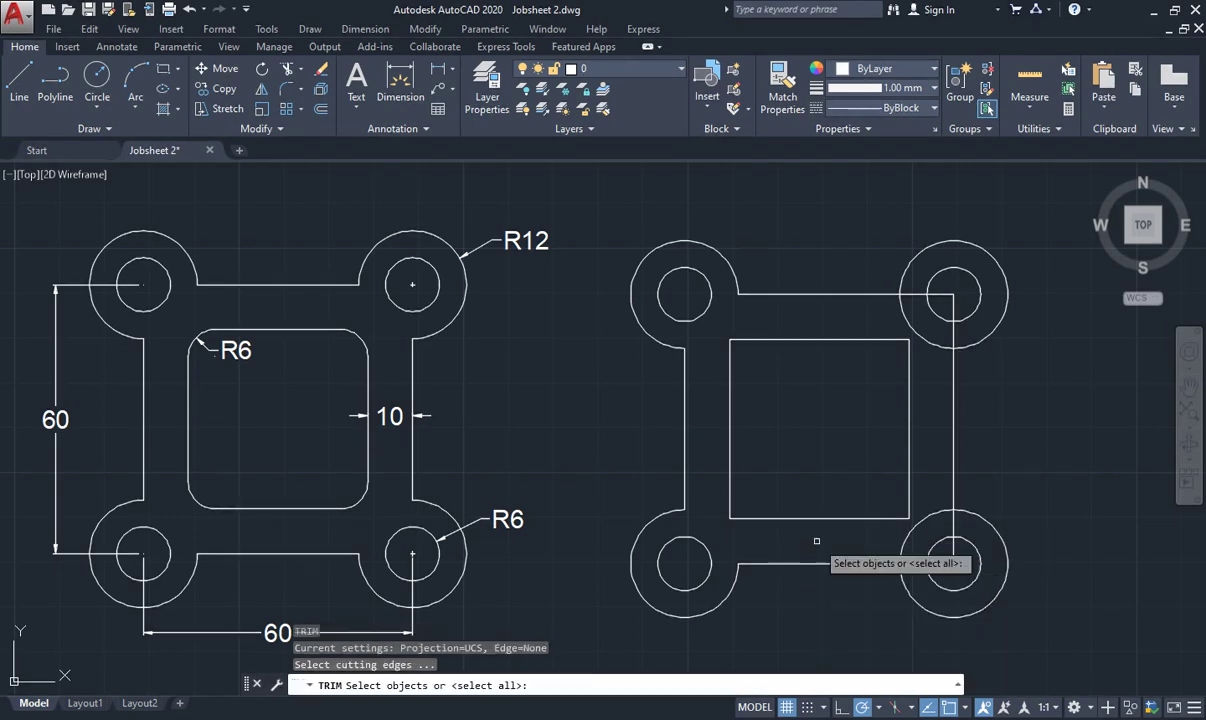
{"action": "key", "text": "Return"}
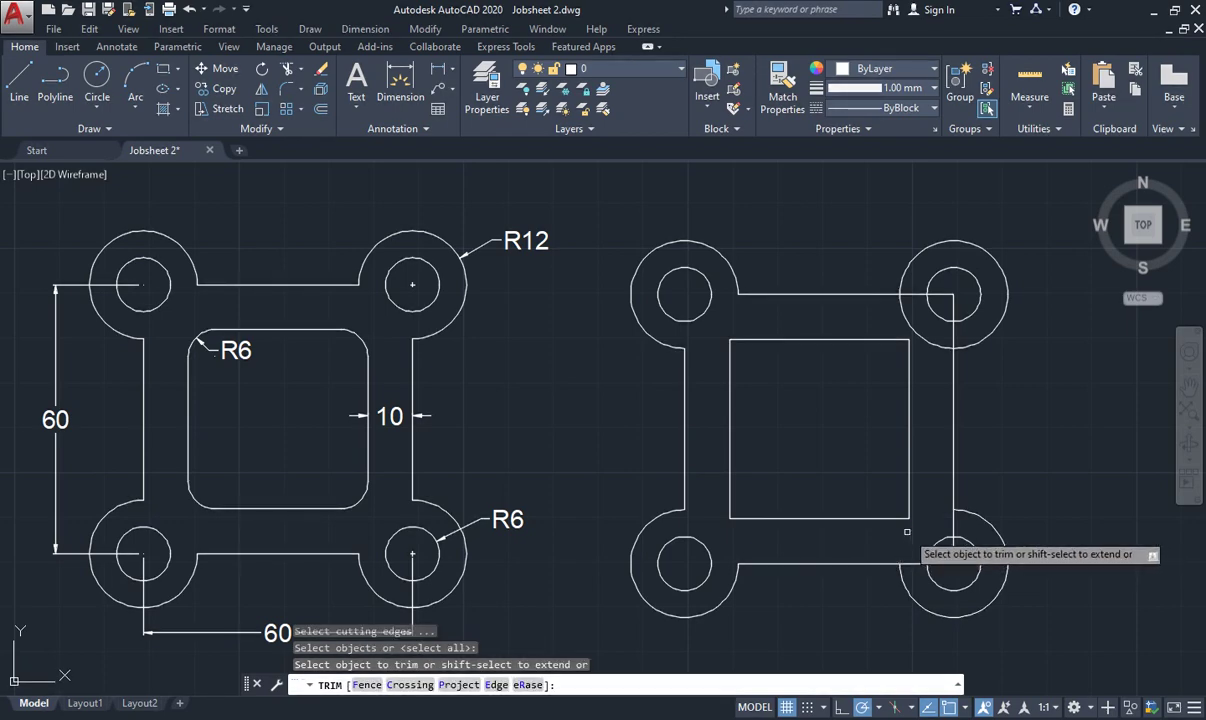
{"action": "left_click", "coordinate": [920, 561]}
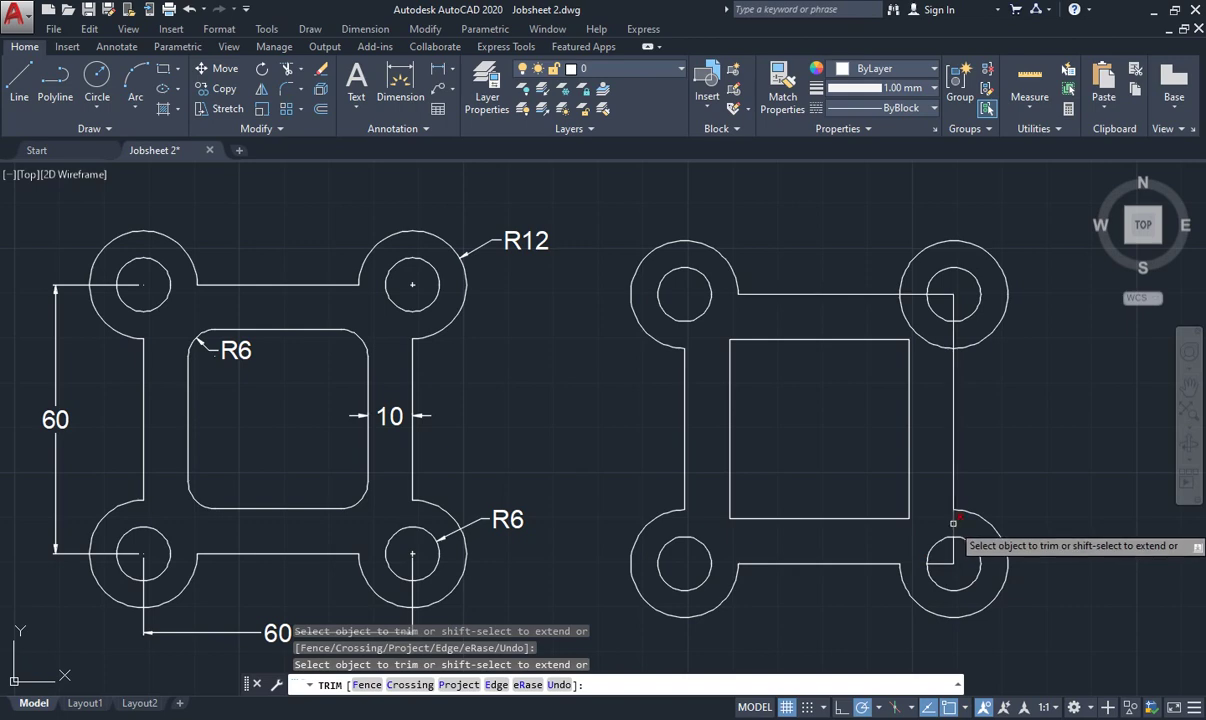
{"action": "left_click", "coordinate": [953, 538]}
{"action": "left_click", "coordinate": [942, 562]}
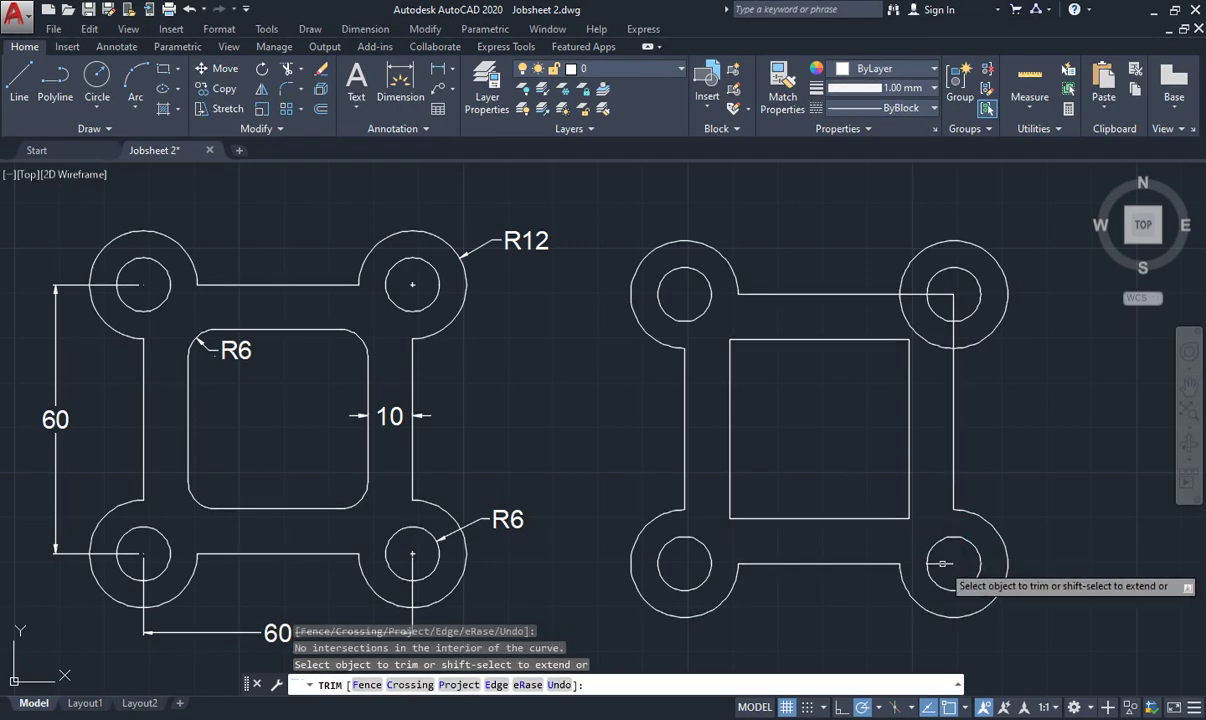
{"action": "key", "text": "Escape"}
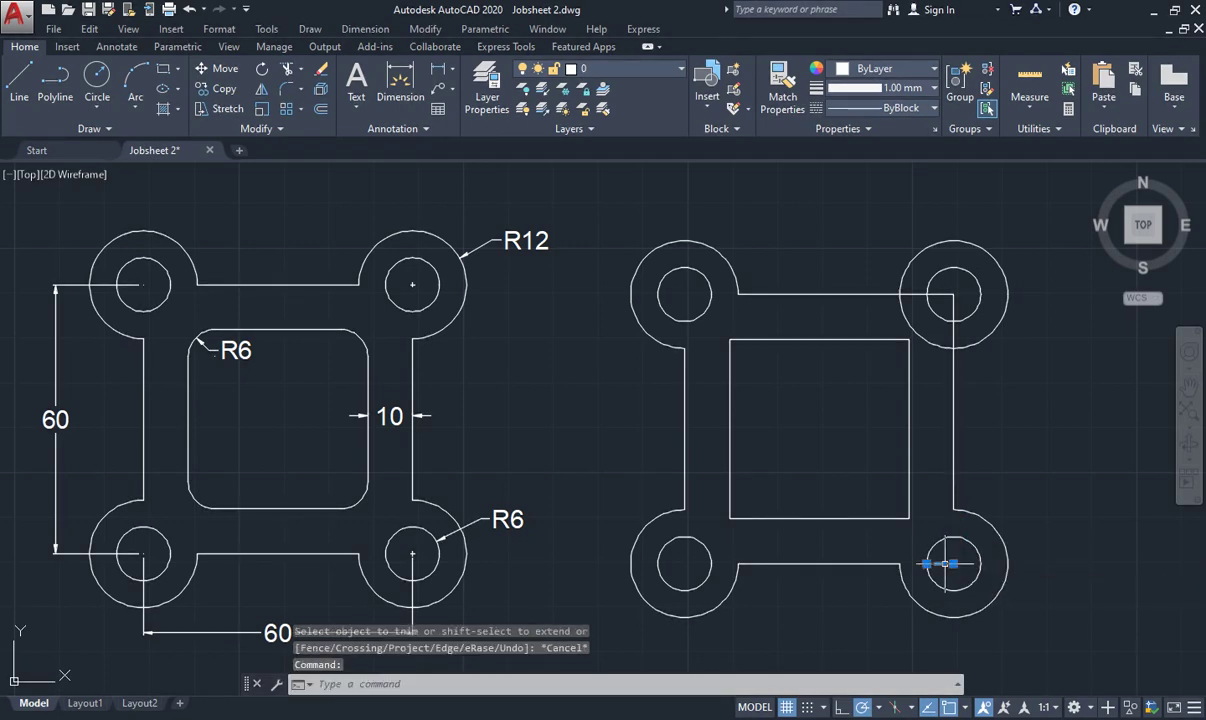
{"action": "key", "text": "Delete"}
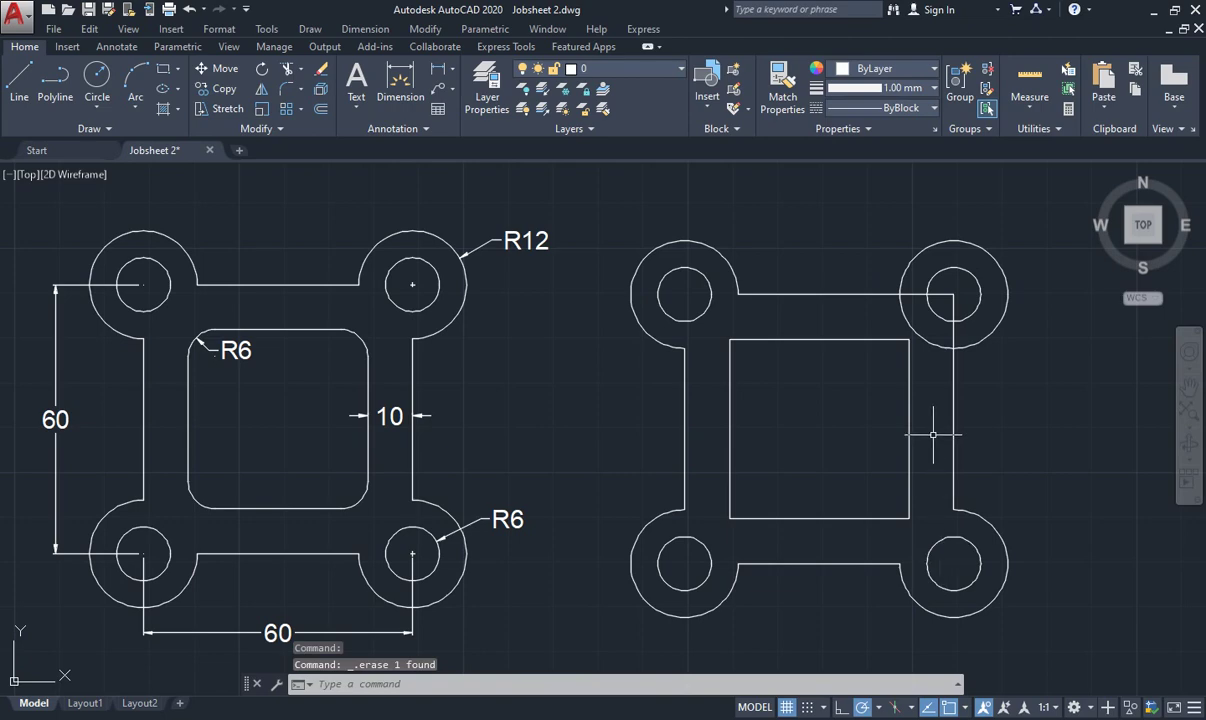
- Trim the upper-right circle's inner arc and the top and right edges inside it
{"action": "type", "text": "tr"}
{"action": "key", "text": "Return"}
{"action": "key", "text": "Return"}
{"action": "left_click", "coordinate": [930, 344]}
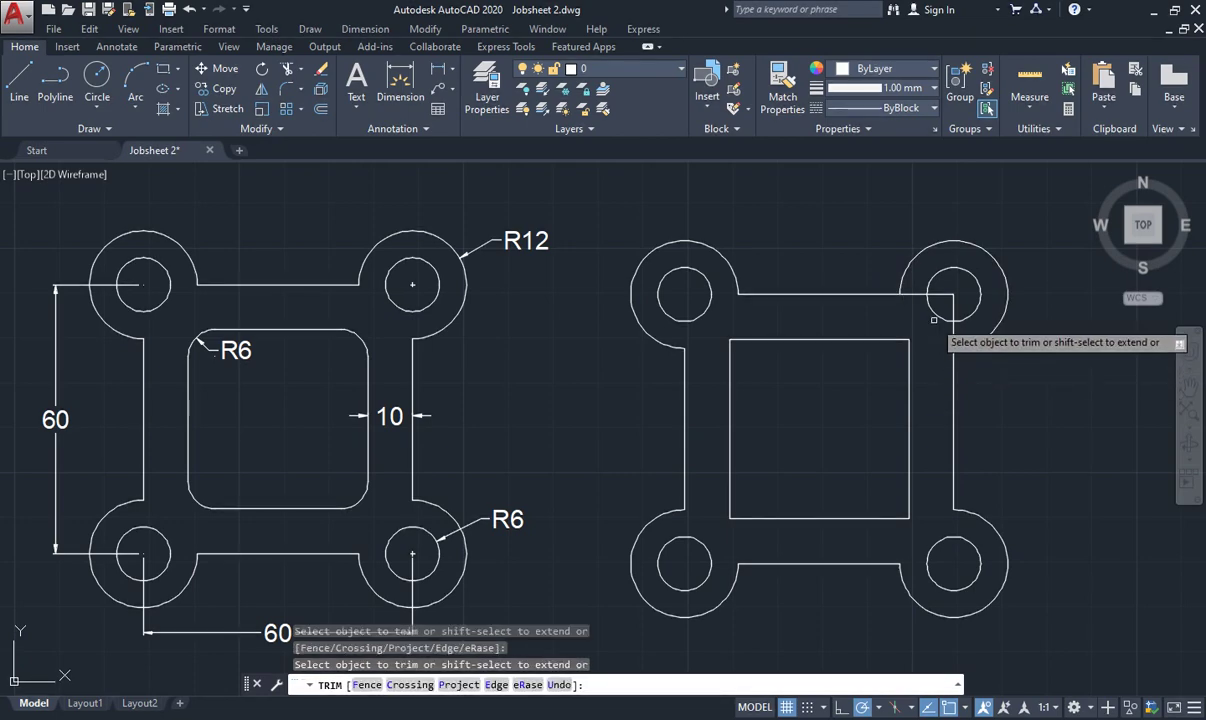
{"action": "left_click", "coordinate": [961, 321]}
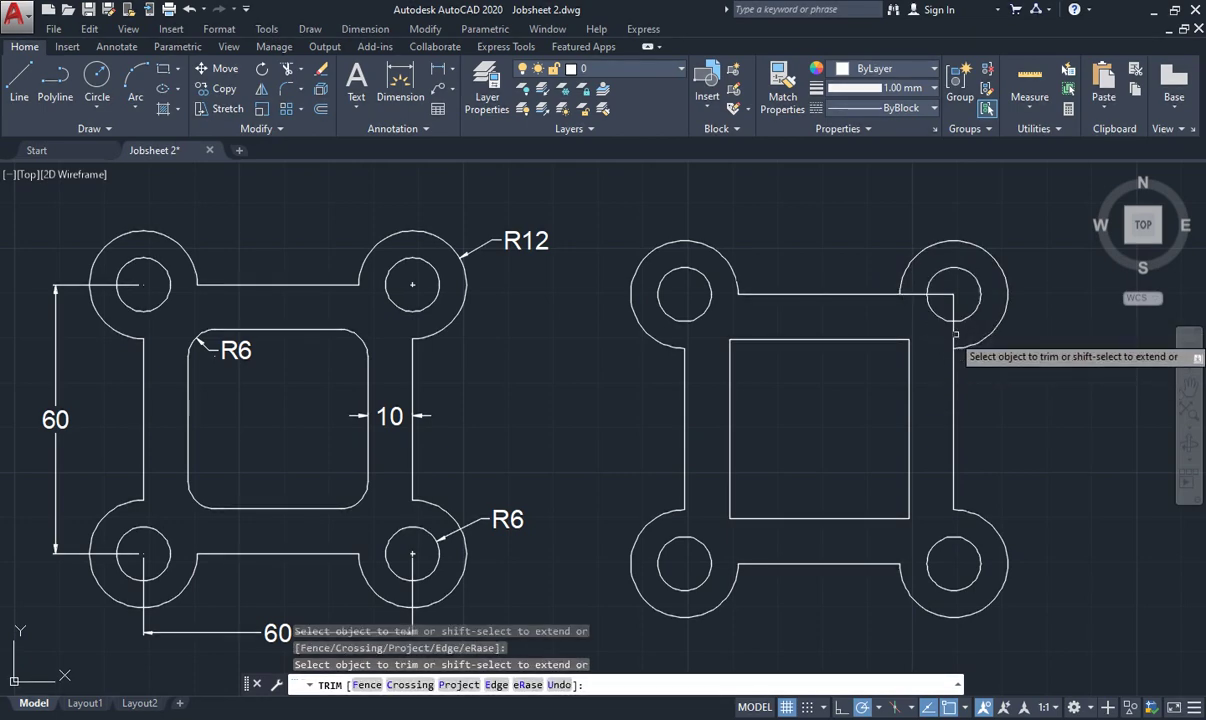
{"action": "left_click", "coordinate": [921, 293]}
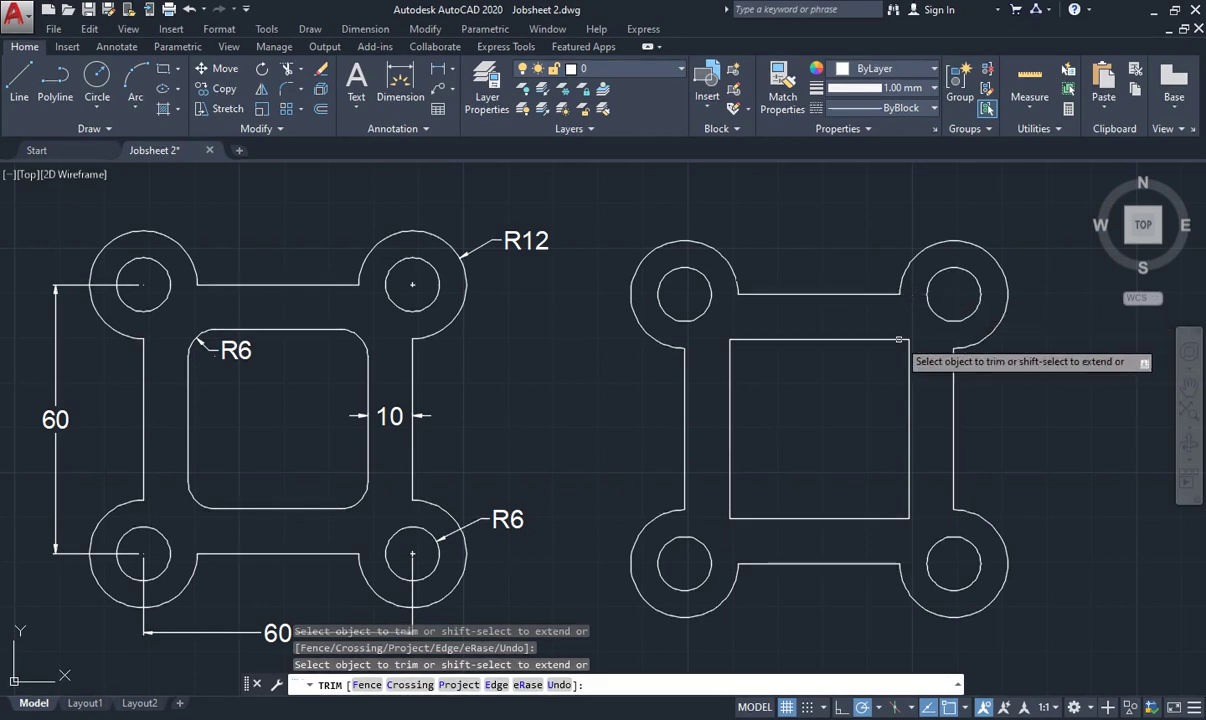
{"action": "key", "text": "Escape"}
{"action": "key", "text": "Escape"}
{"action": "key", "text": "Escape"}
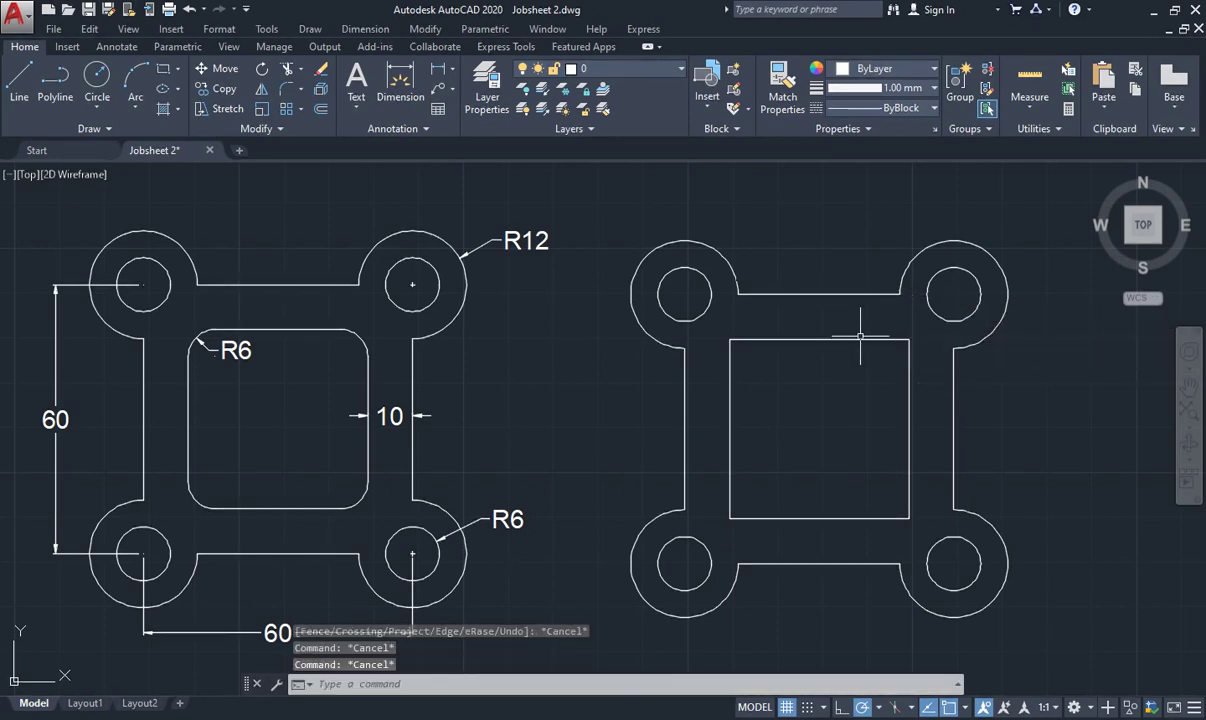
{"action": "key", "text": "Escape"}
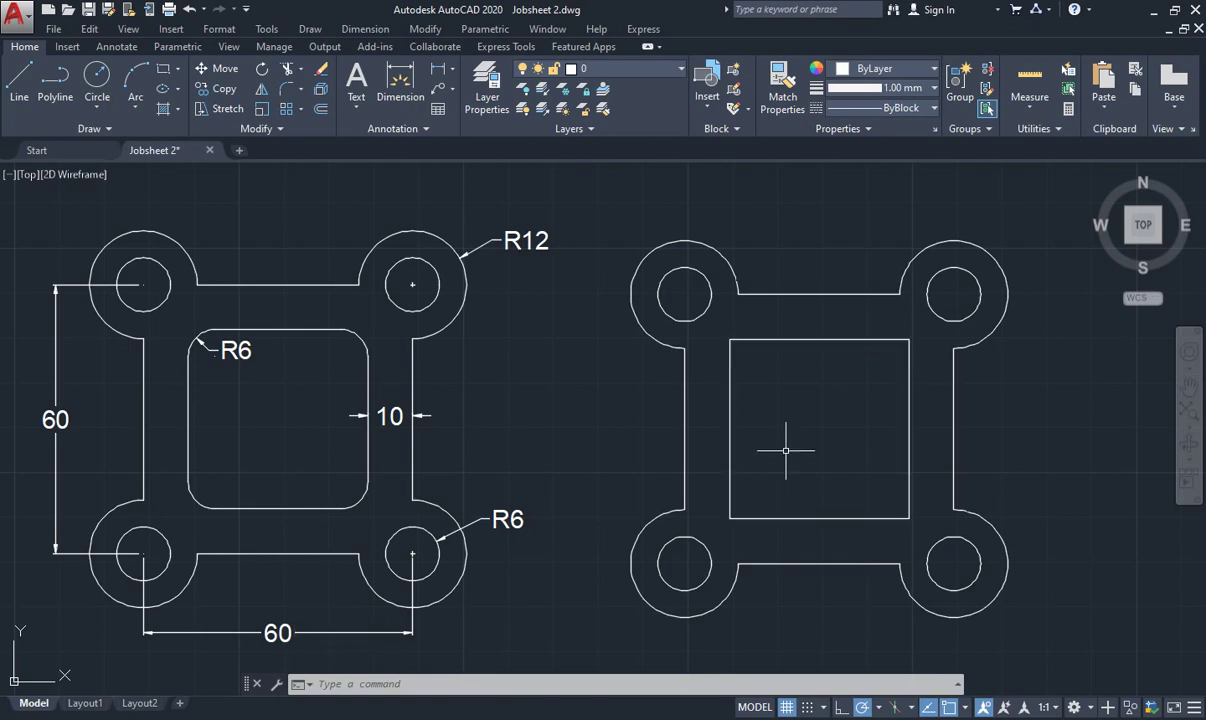
{"action": "type", "text": "F"}
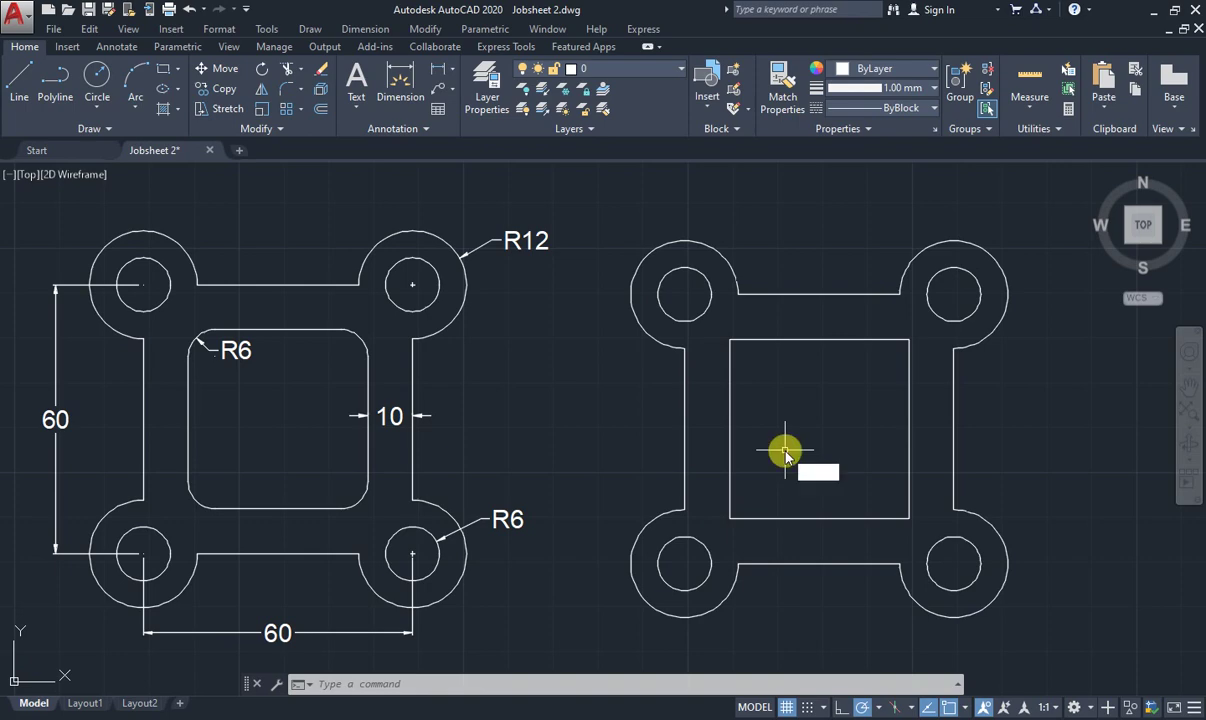
{"action": "key", "text": "Return"}
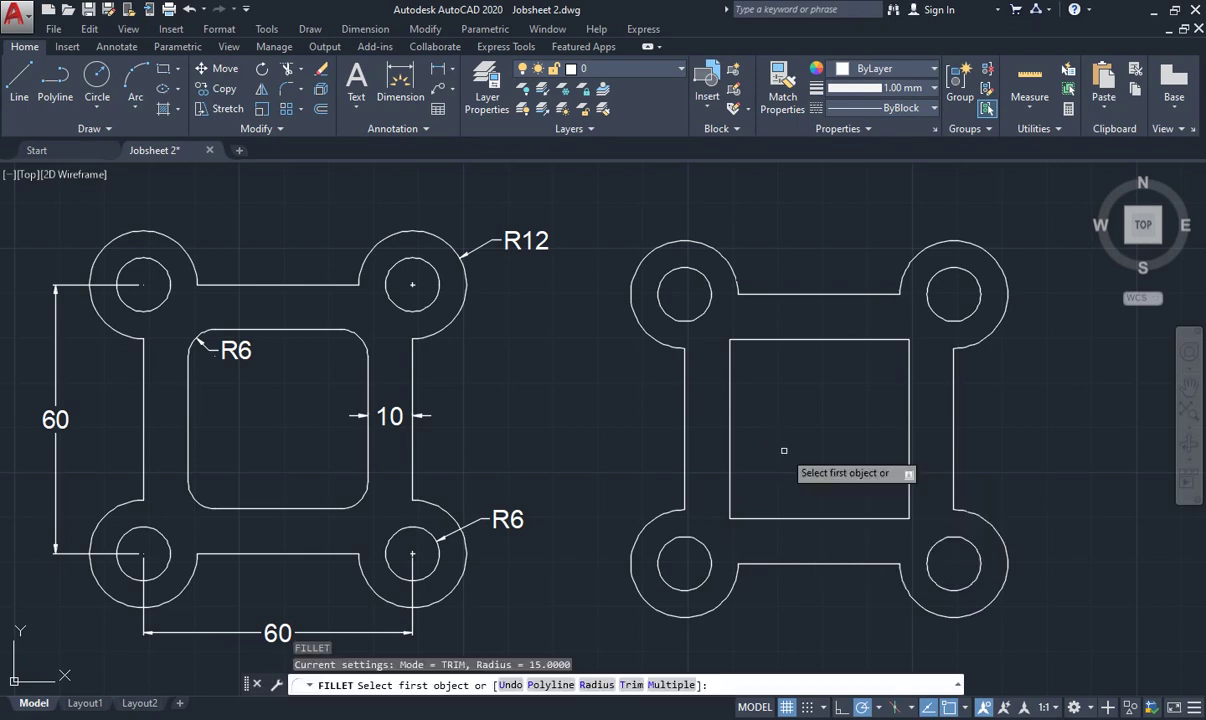
{"action": "left_click", "coordinate": [784, 451]}
{"action": "type", "text": "d"}
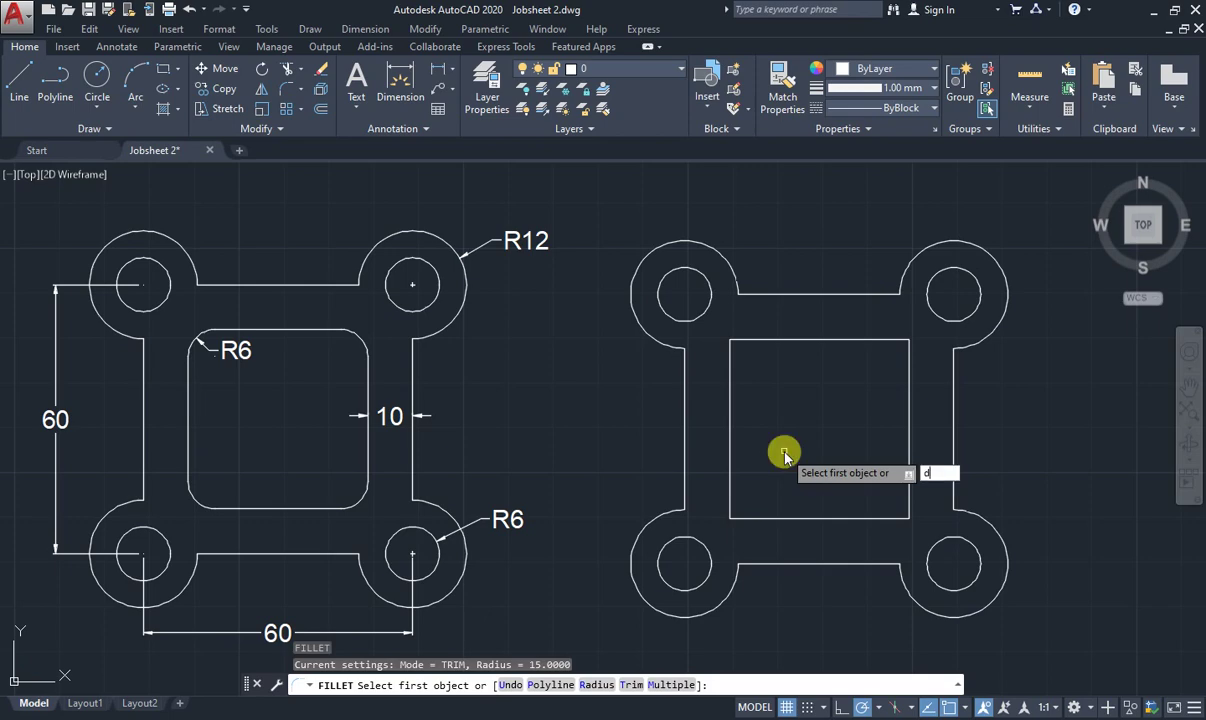
{"action": "key", "text": "Return"}
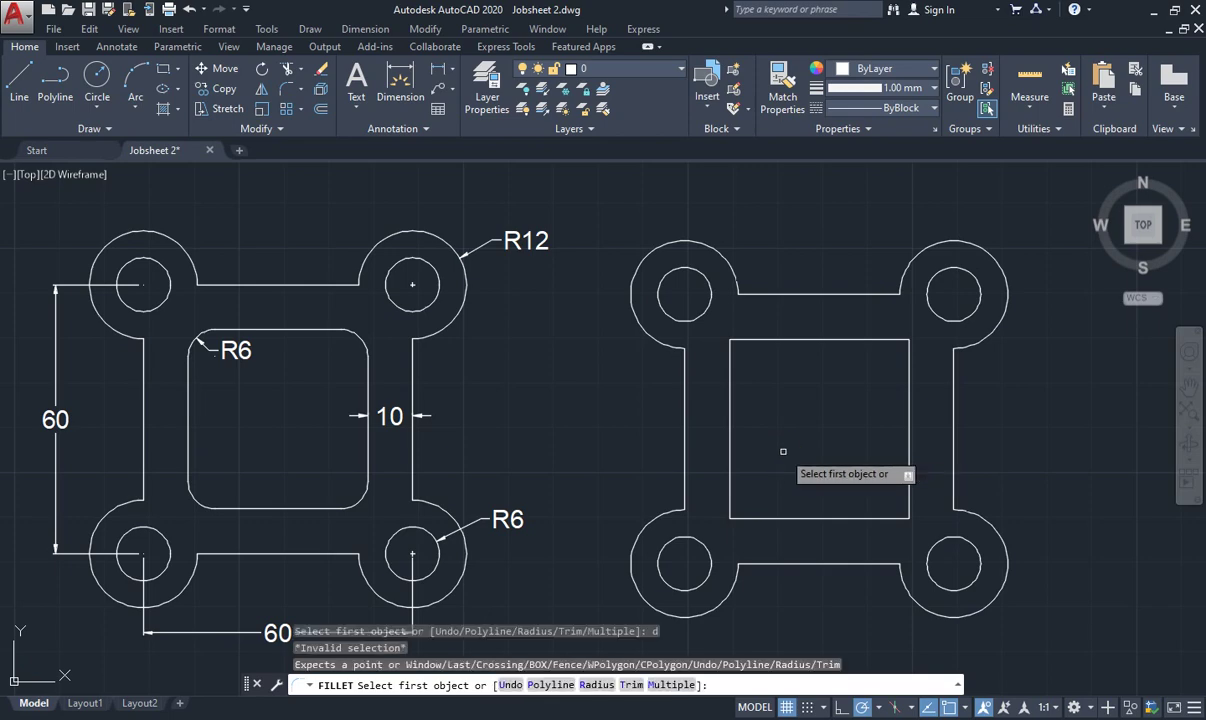
{"action": "left_click", "coordinate": [783, 451]}
{"action": "type", "text": "6"}
{"action": "key", "text": "Return"}
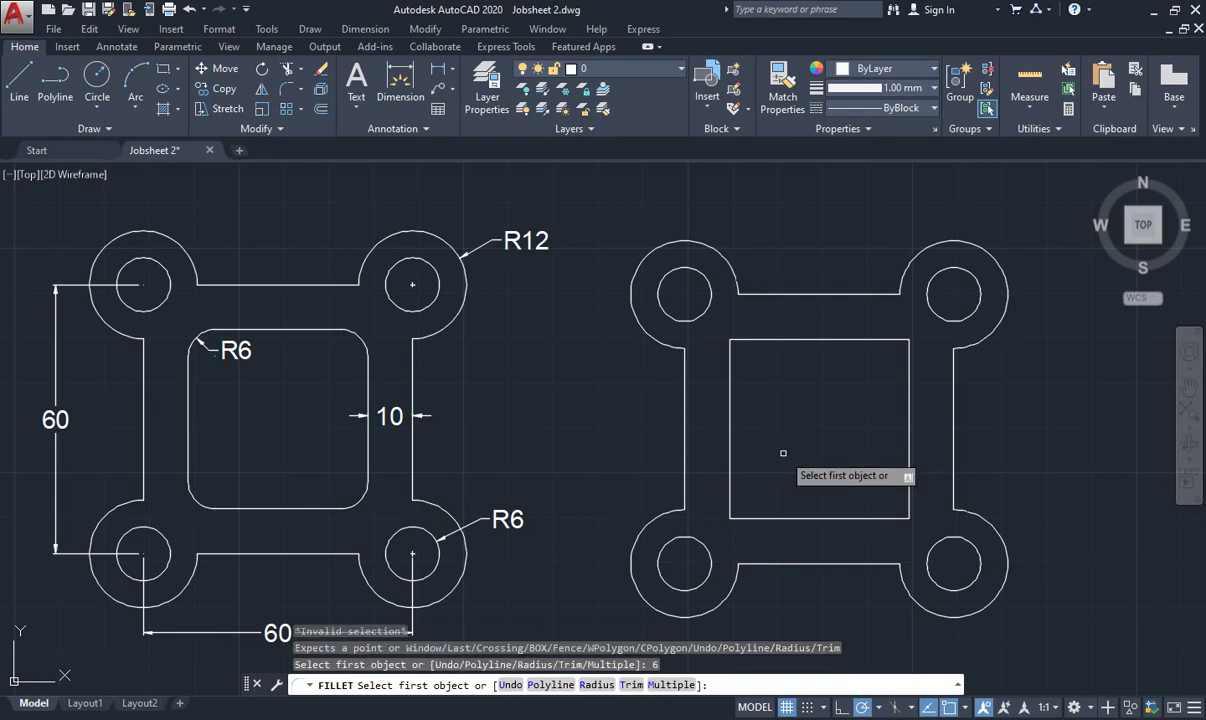
{"action": "left_click", "coordinate": [730, 378]}
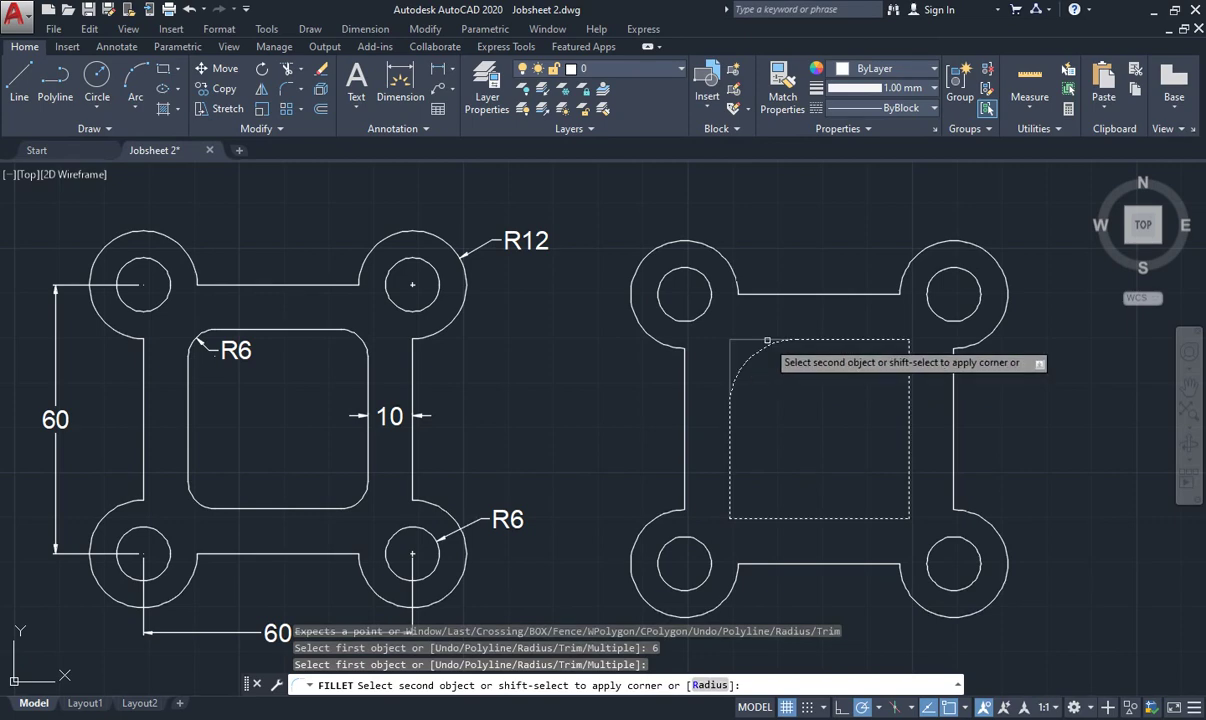
{"action": "left_click", "coordinate": [767, 340]}
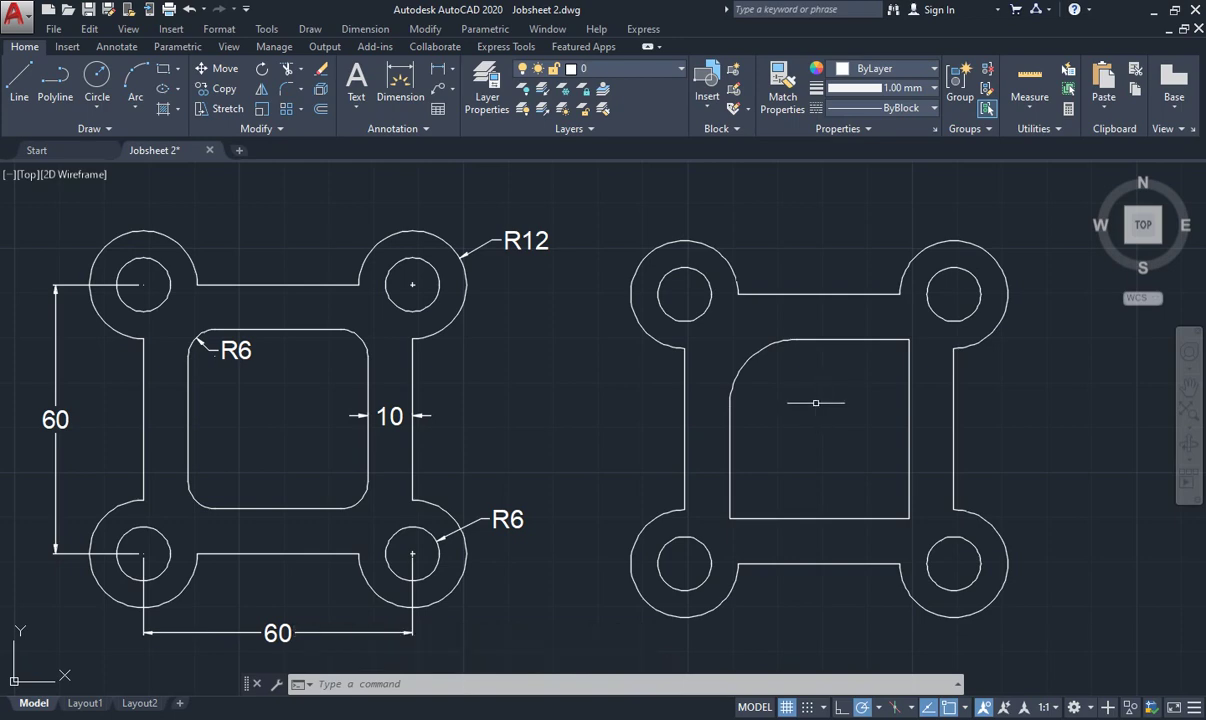
{"action": "key", "text": "ctrl+z"}
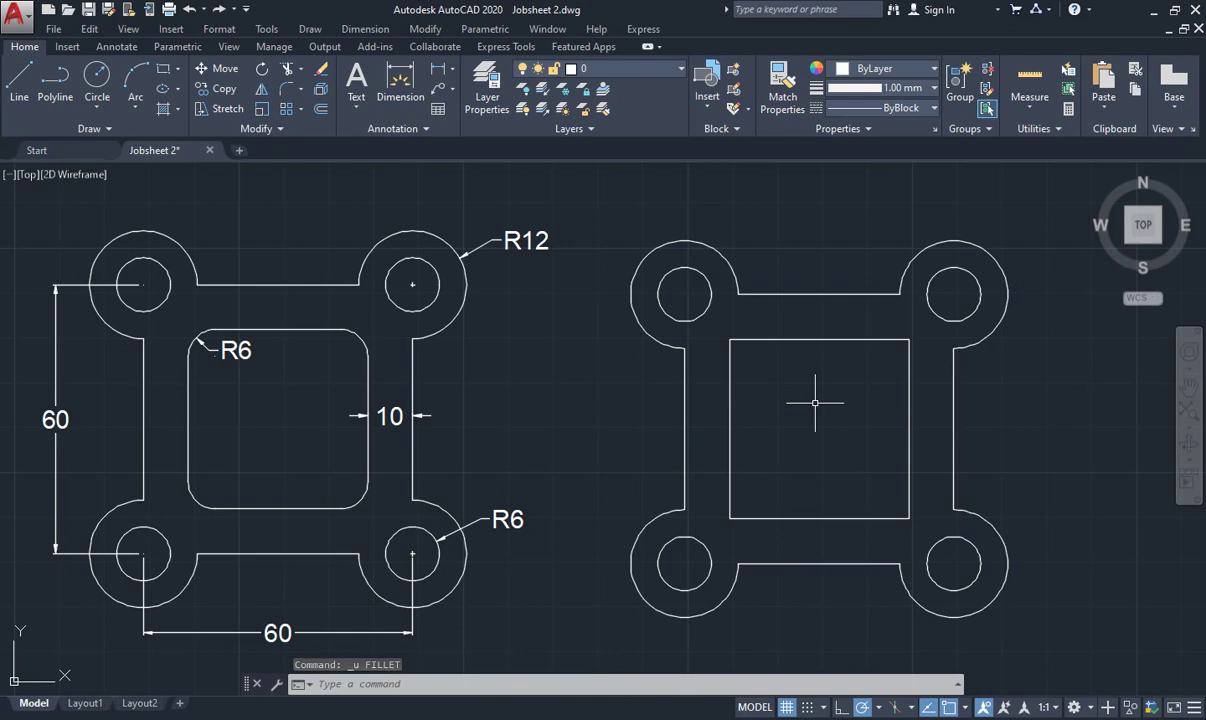
{"action": "type", "text": "f"}
- Set the fillet radius to 6 and round the inner top-left and top-right corners
{"action": "key", "text": "Return"}
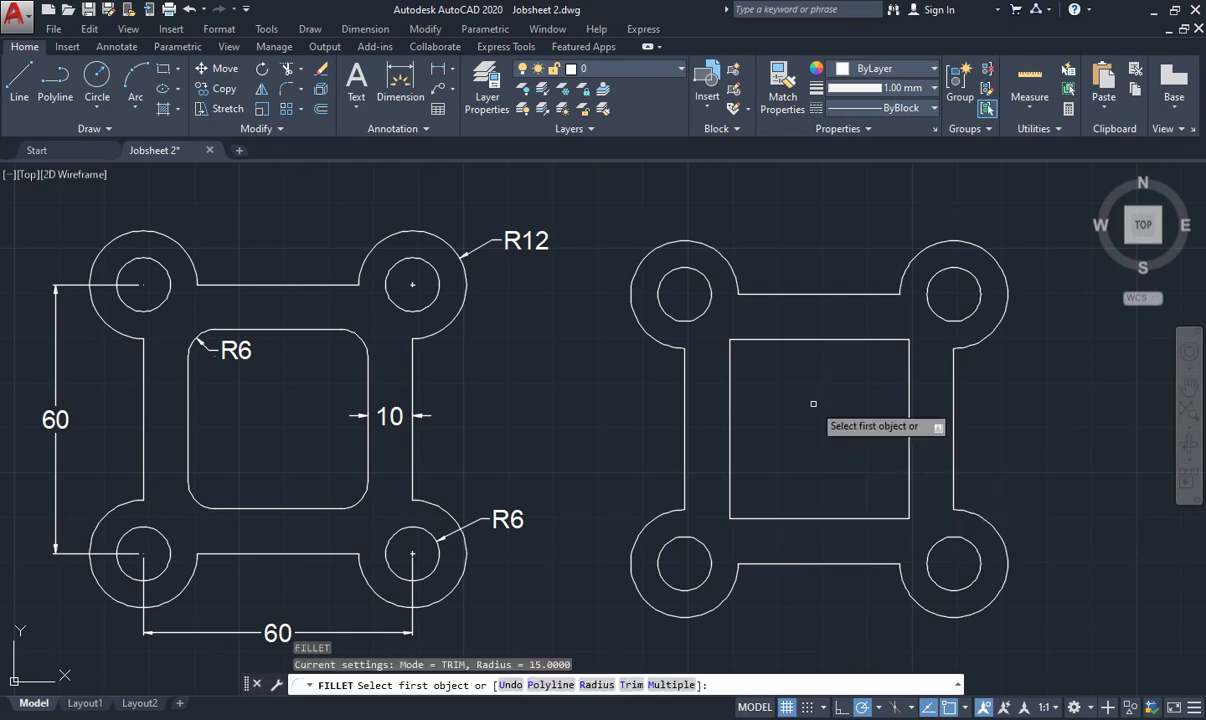
{"action": "type", "text": "r"}
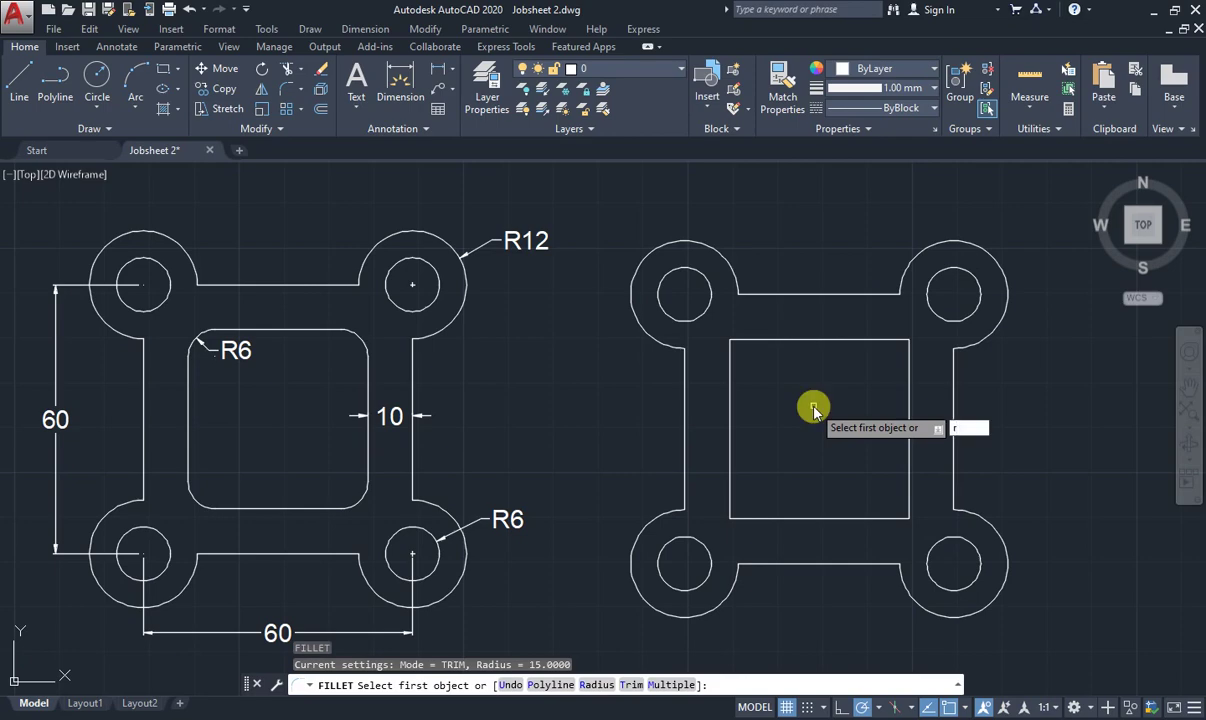
{"action": "key", "text": "Return"}
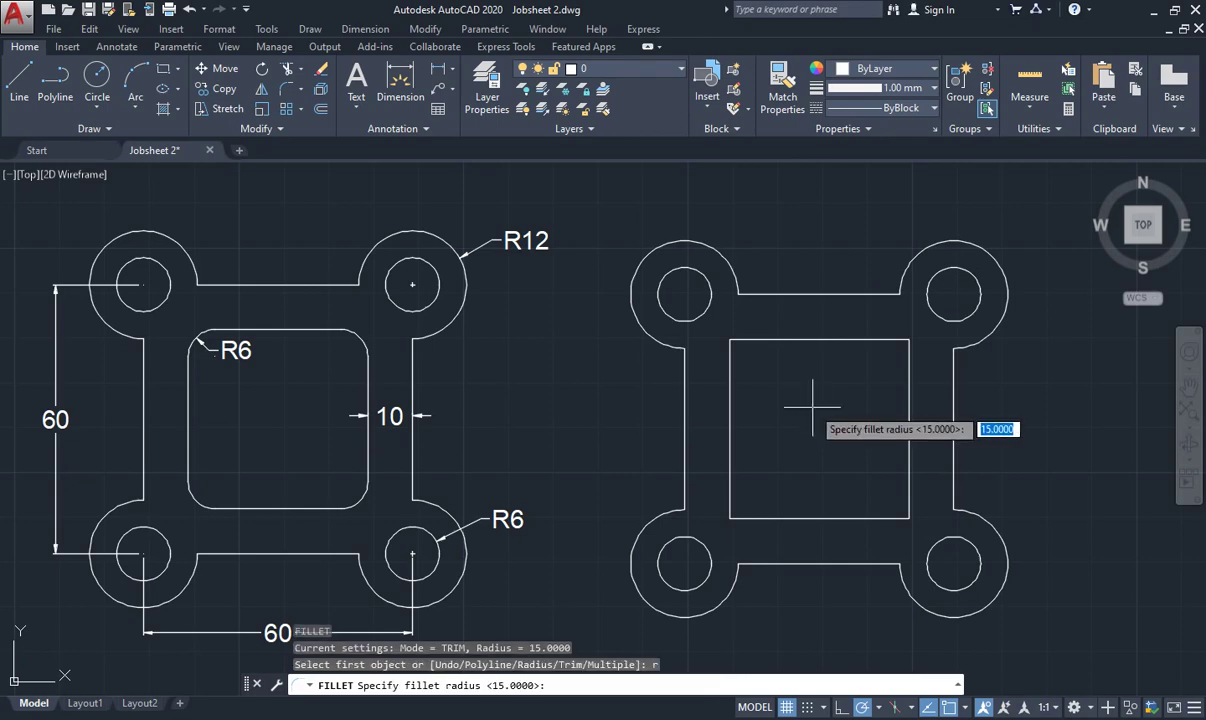
{"action": "type", "text": "6"}
{"action": "key", "text": "Return"}
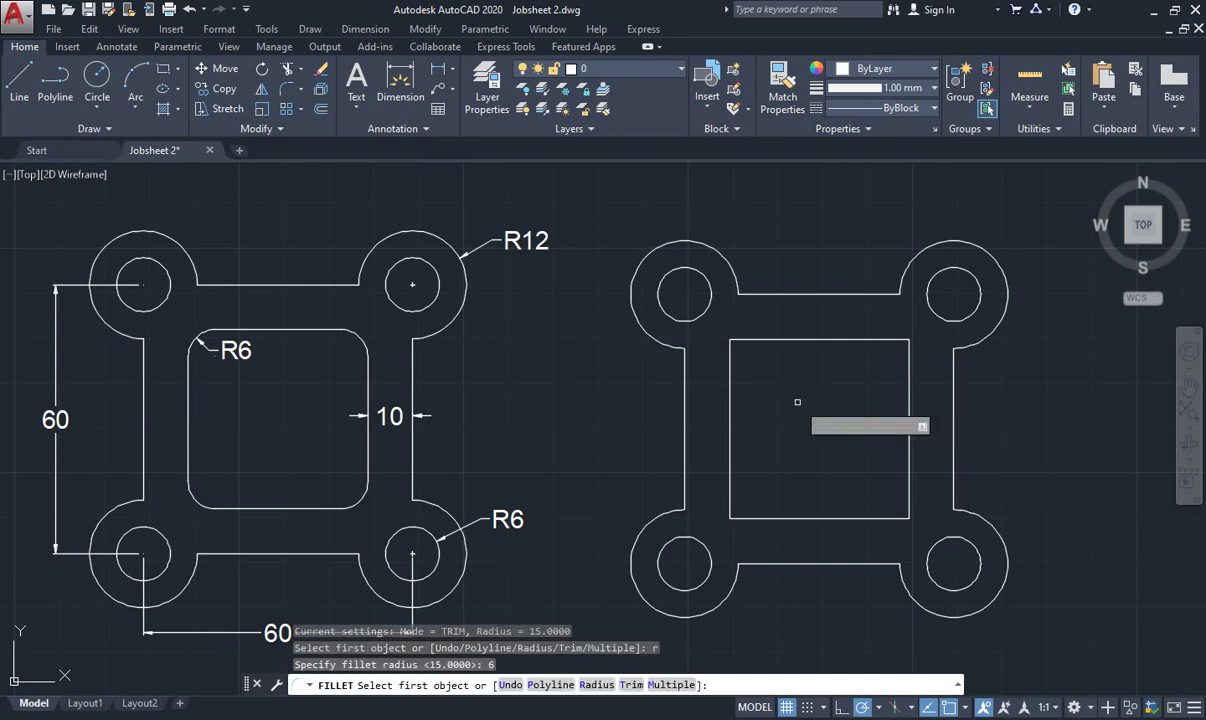
{"action": "left_click", "coordinate": [730, 372]}
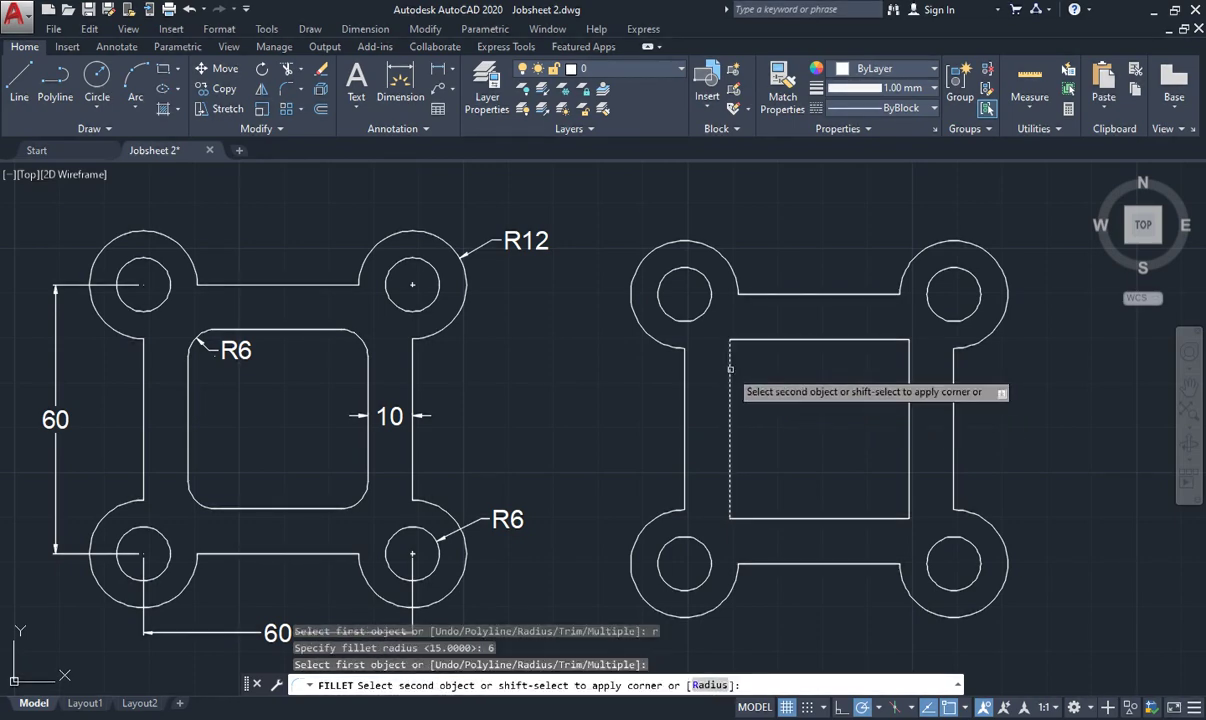
{"action": "left_click", "coordinate": [765, 343]}
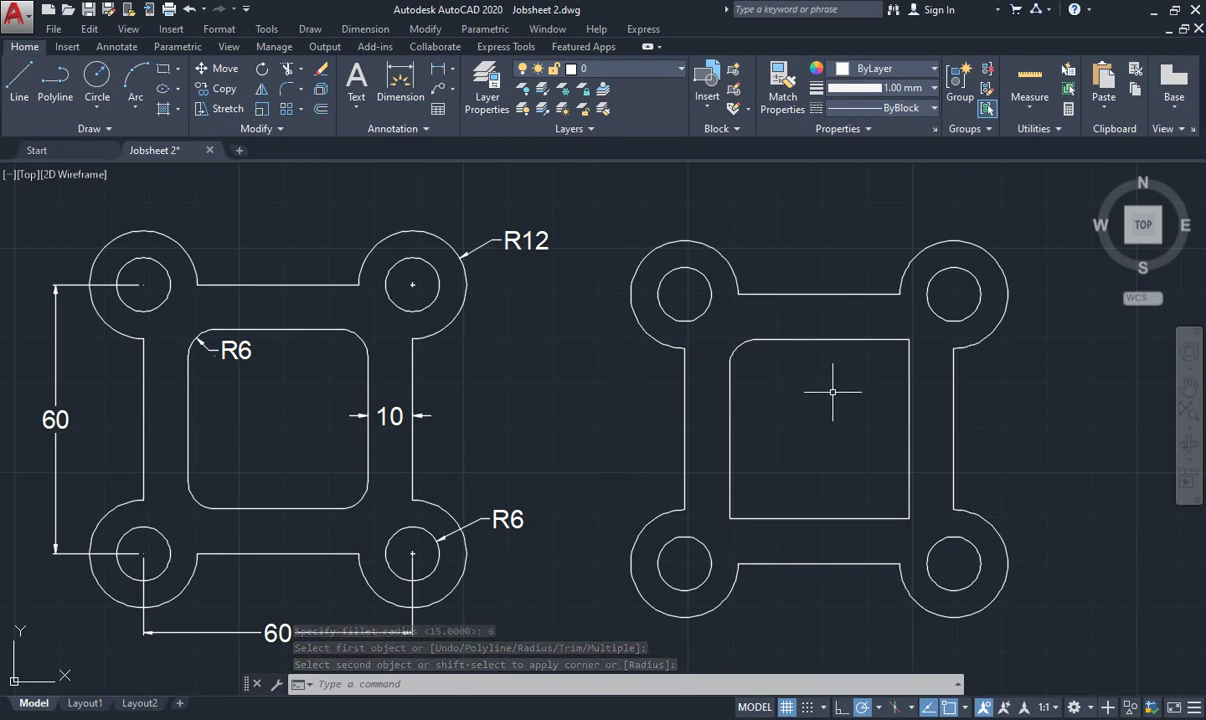
{"action": "type", "text": "f"}
{"action": "key", "text": "Return"}
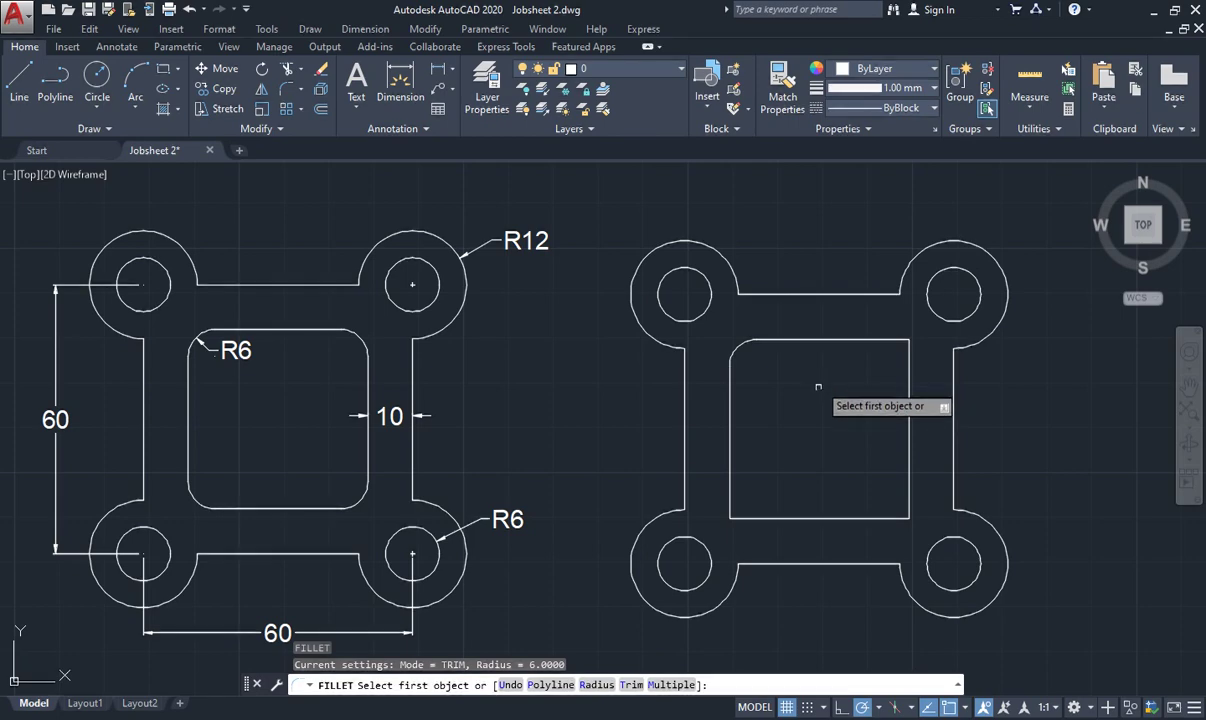
{"action": "left_click", "coordinate": [866, 341]}
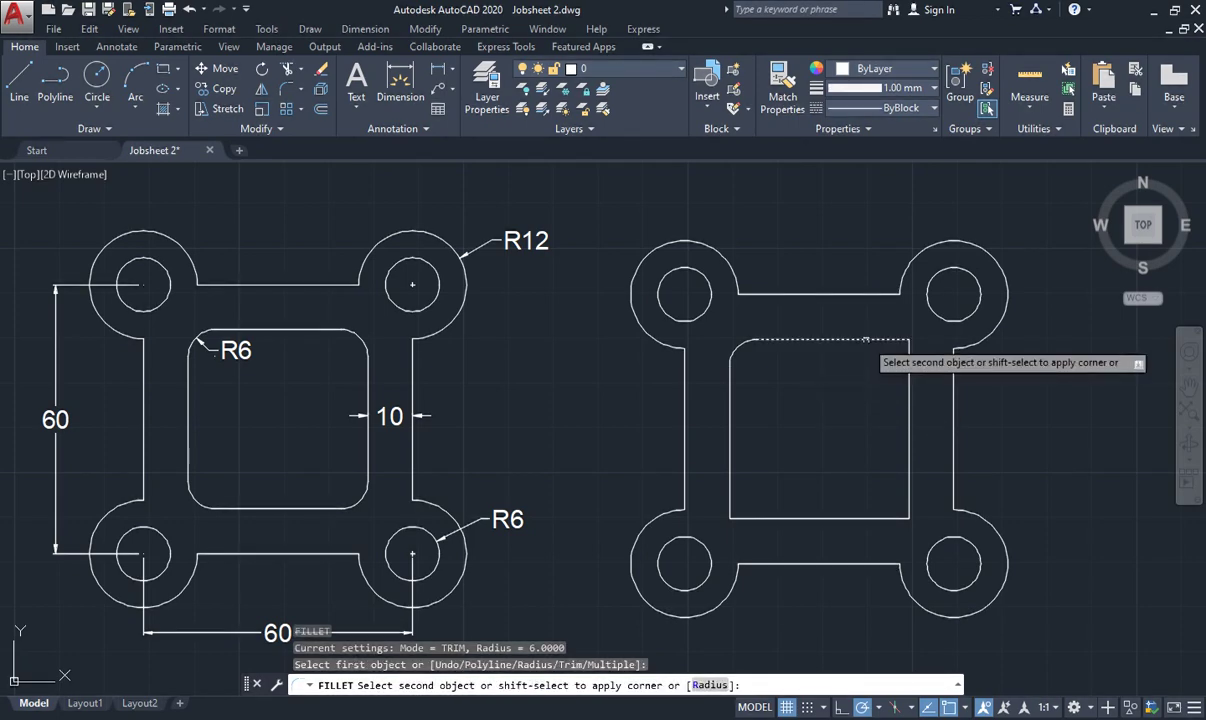
{"action": "left_click", "coordinate": [908, 389]}
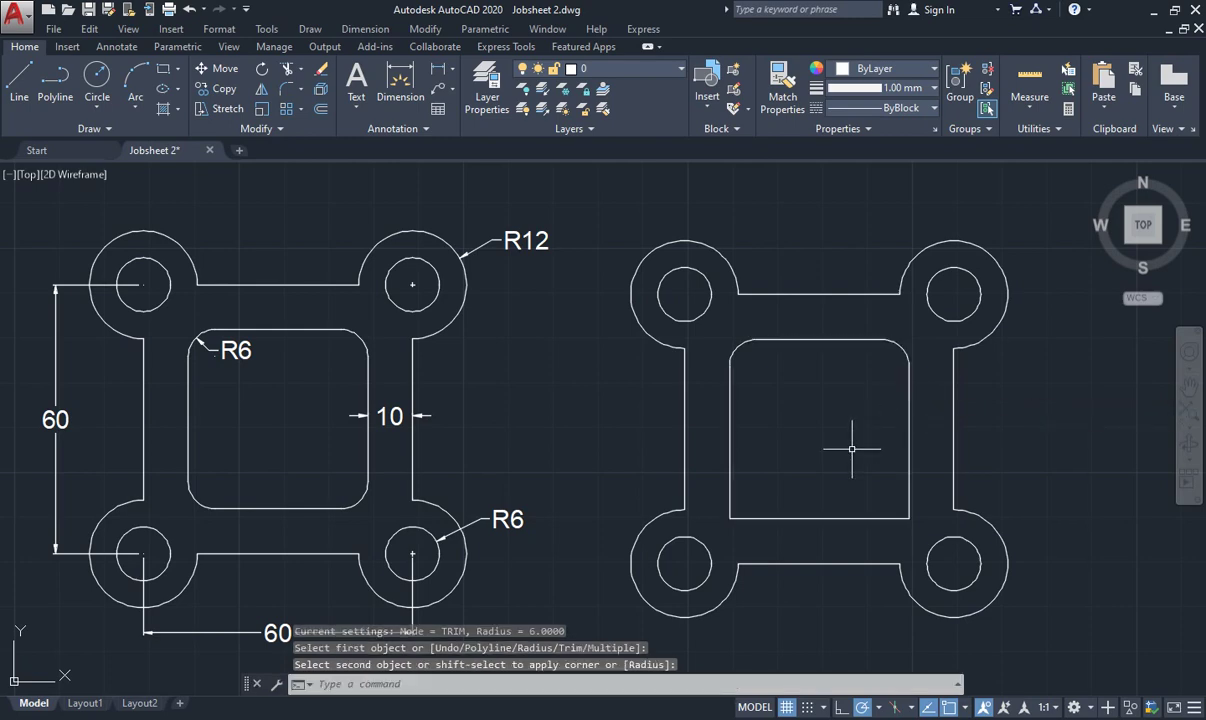
- Round the inner bottom-right and bottom-left corners with R6 fillets
{"action": "type", "text": "f"}
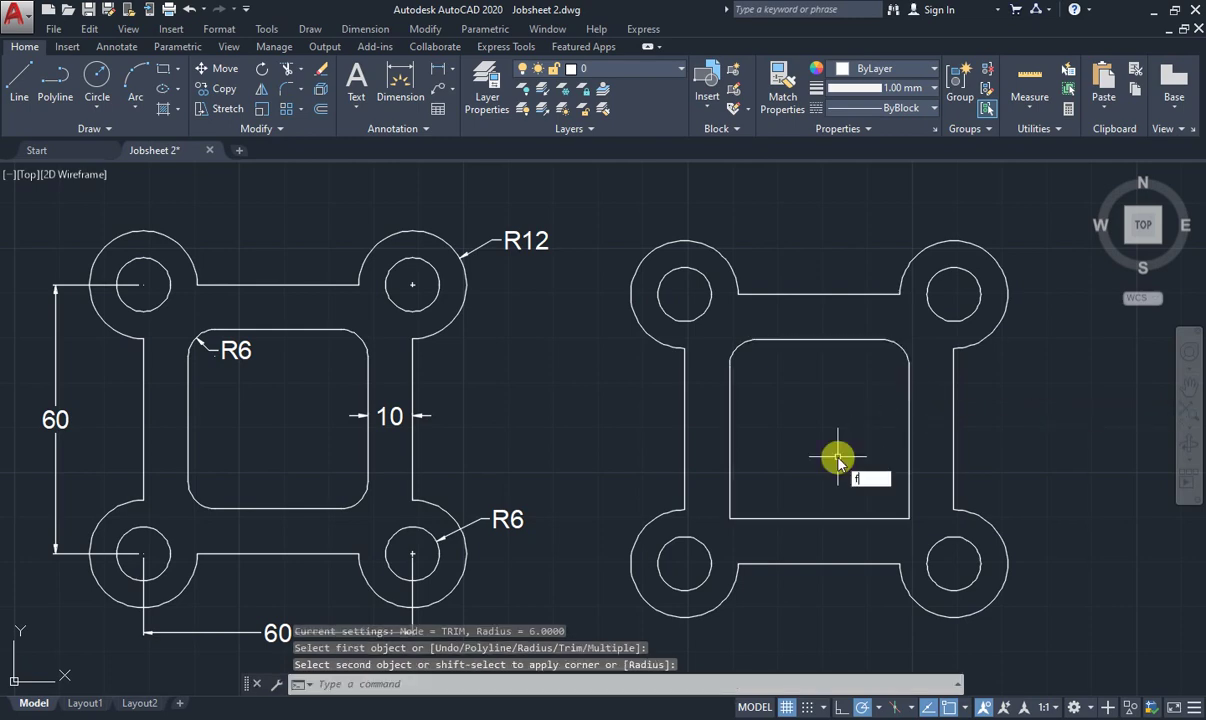
{"action": "key", "text": "Return"}
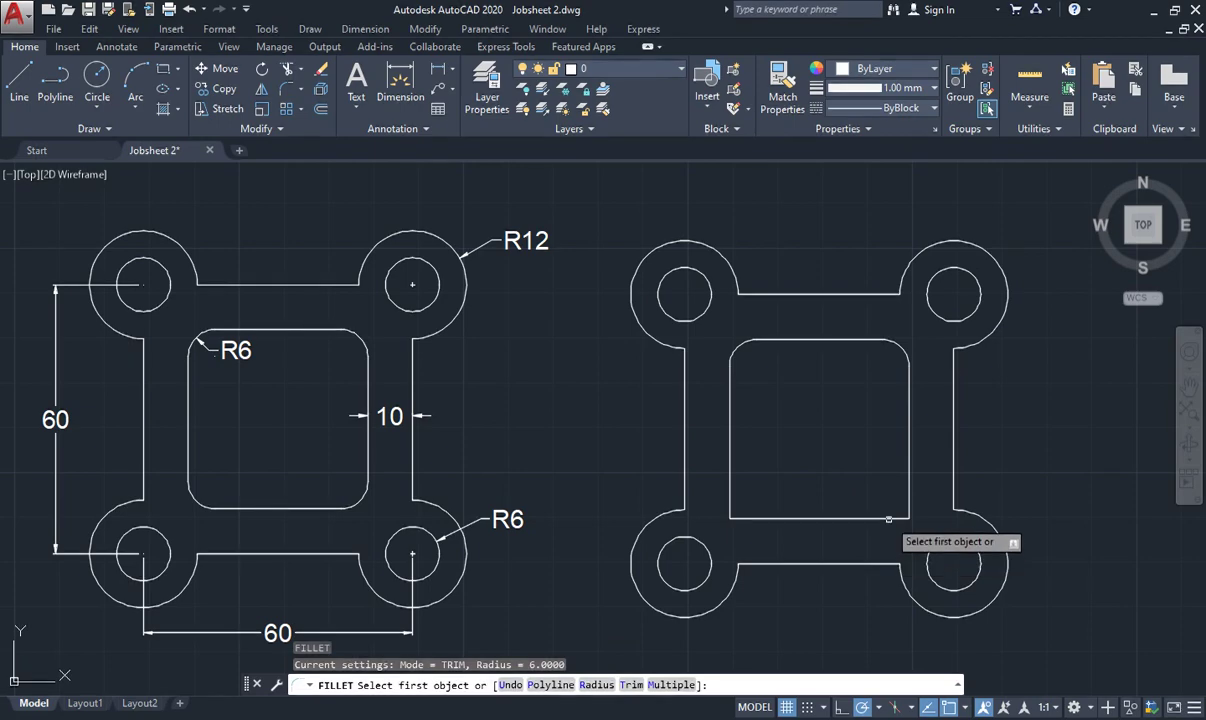
{"action": "left_click", "coordinate": [888, 517]}
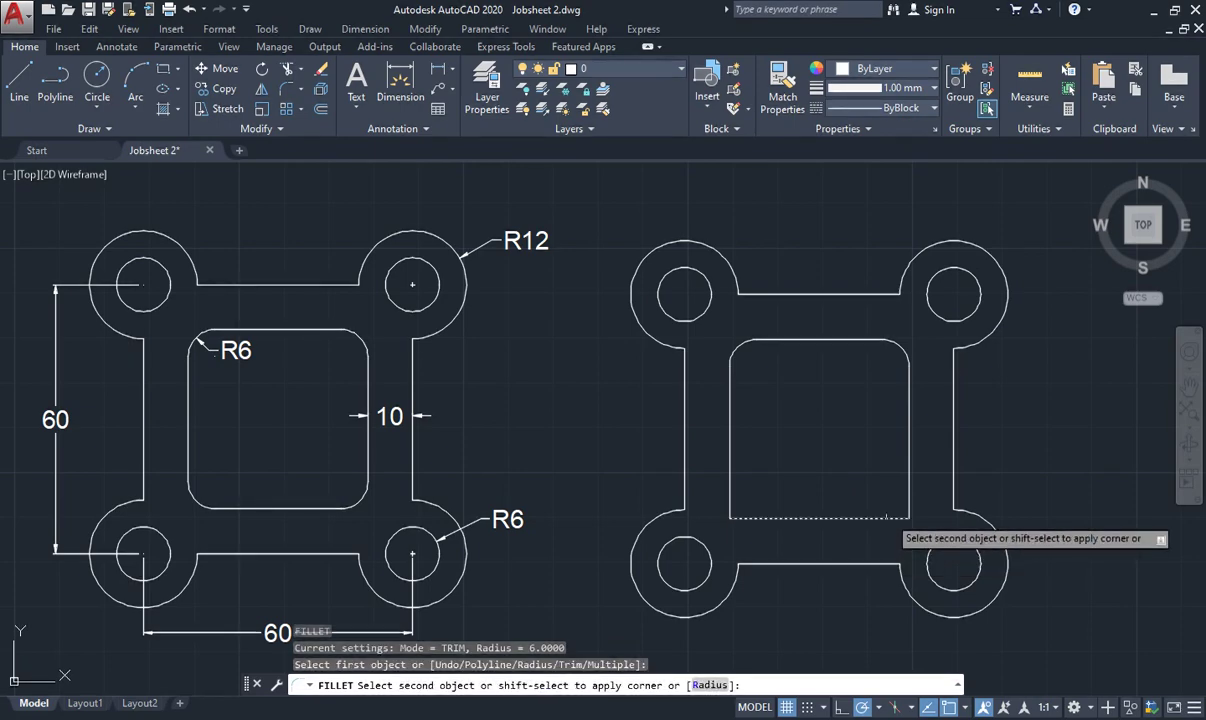
{"action": "left_click", "coordinate": [906, 488]}
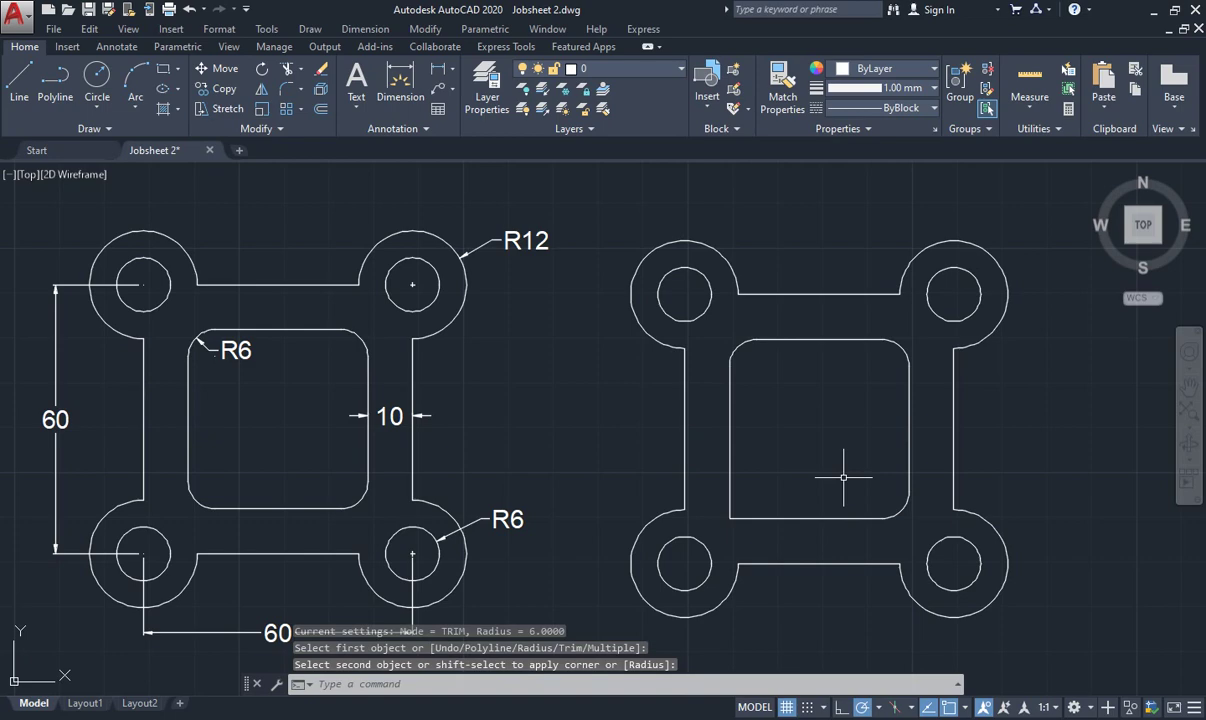
{"action": "type", "text": "f"}
{"action": "key", "text": "Return"}
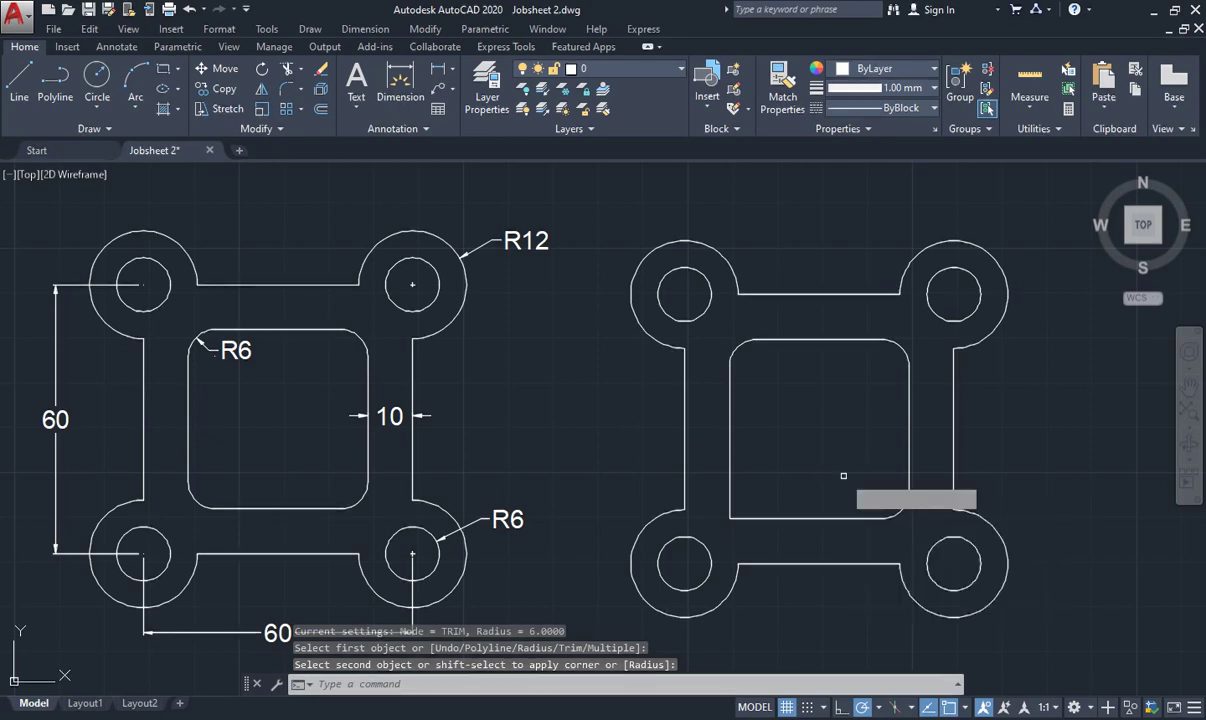
{"action": "left_click", "coordinate": [757, 519]}
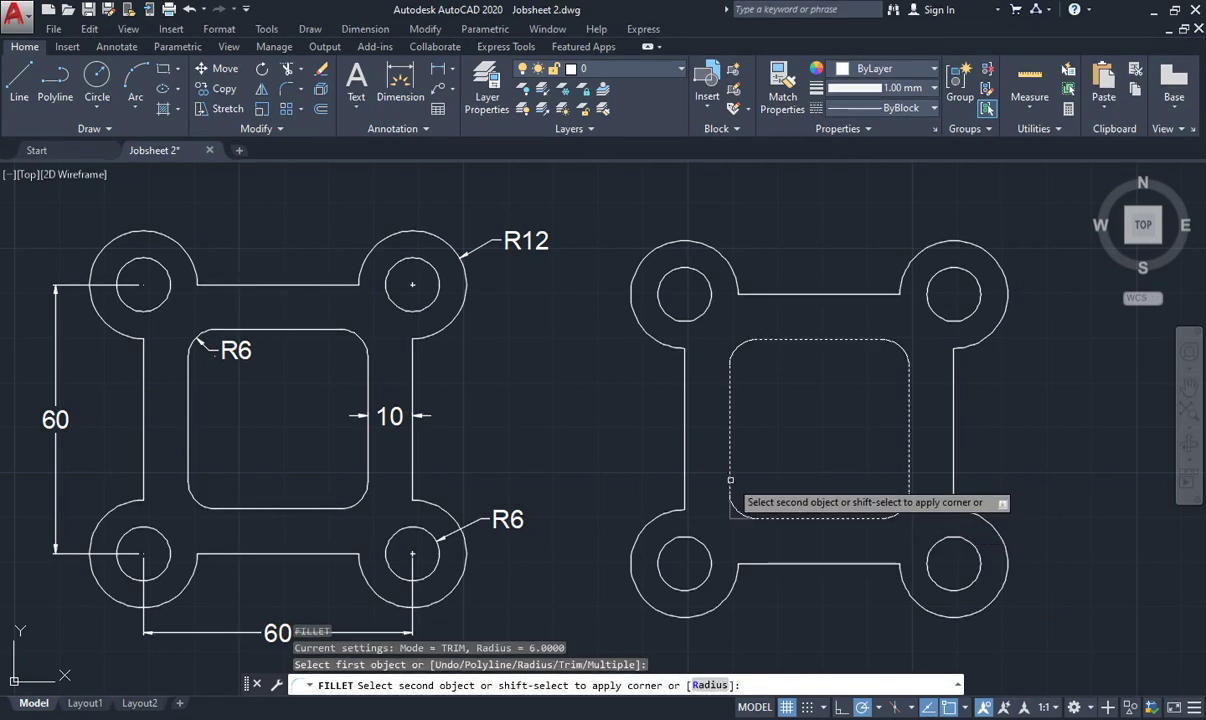
{"action": "left_click", "coordinate": [730, 495]}
{"action": "key", "text": "Escape"}
{"action": "key", "text": "Escape"}
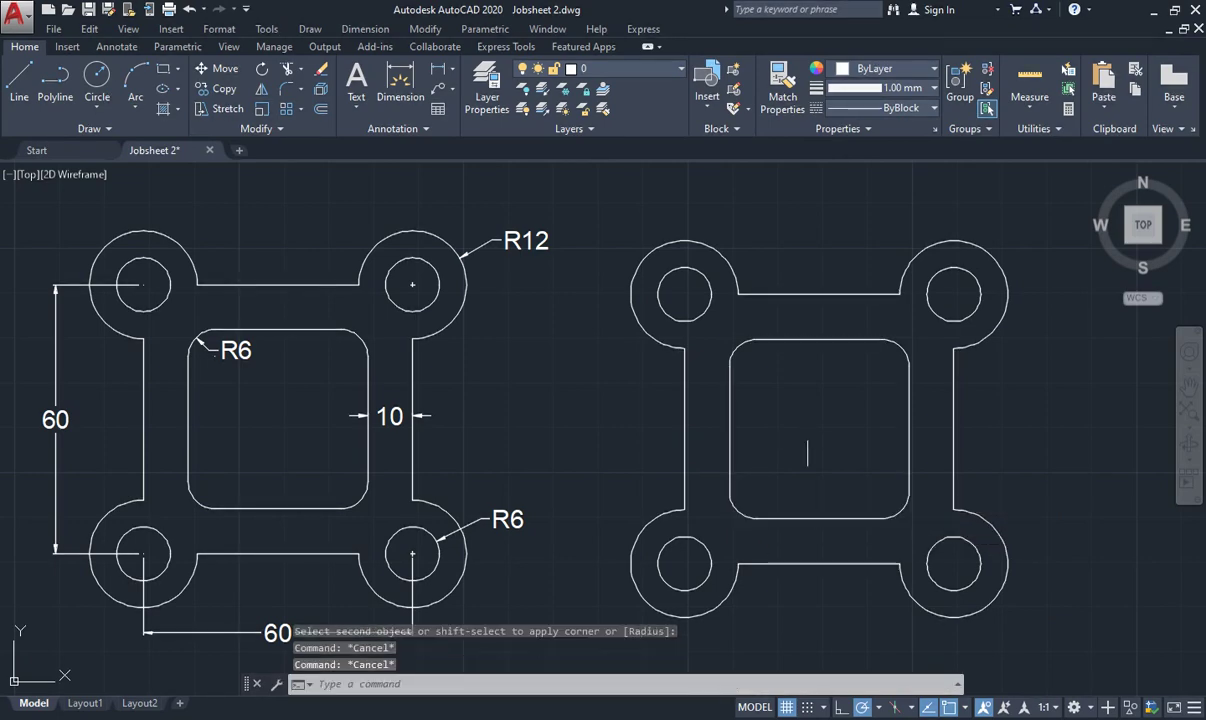
{"action": "key", "text": "Escape"}
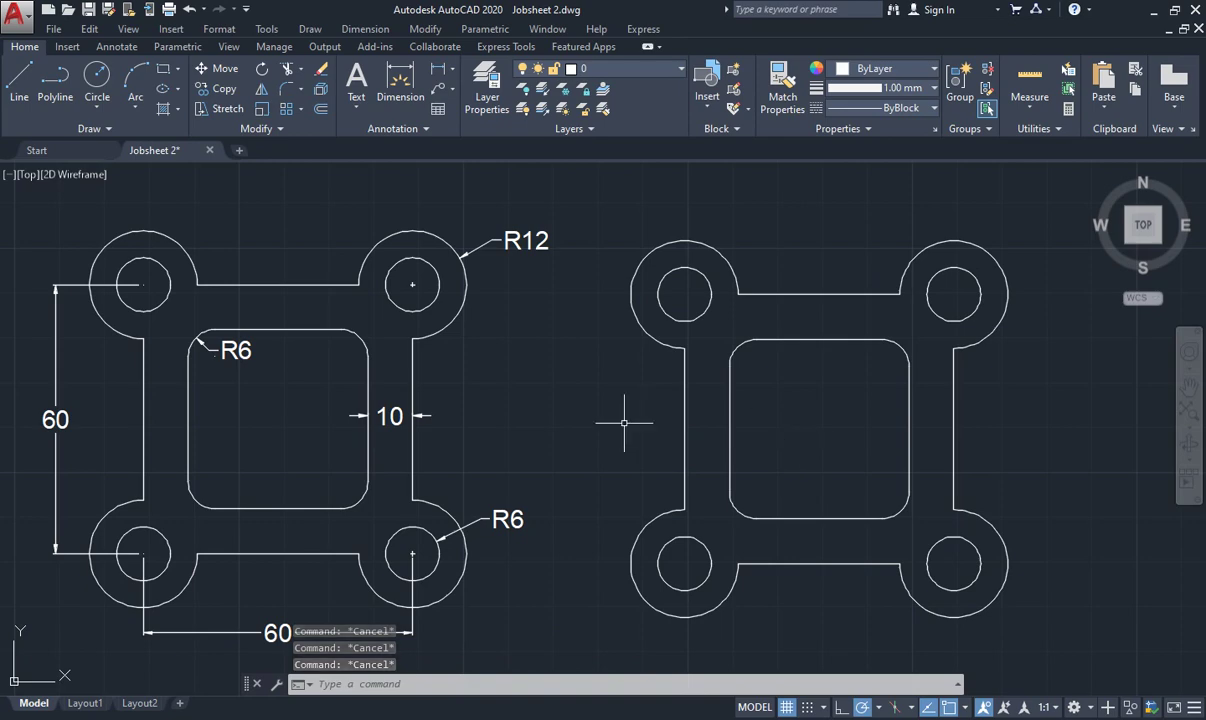
- Add horizontal and vertical 60 dimensions between the hole centres of the copy
{"action": "type", "text": "d"}
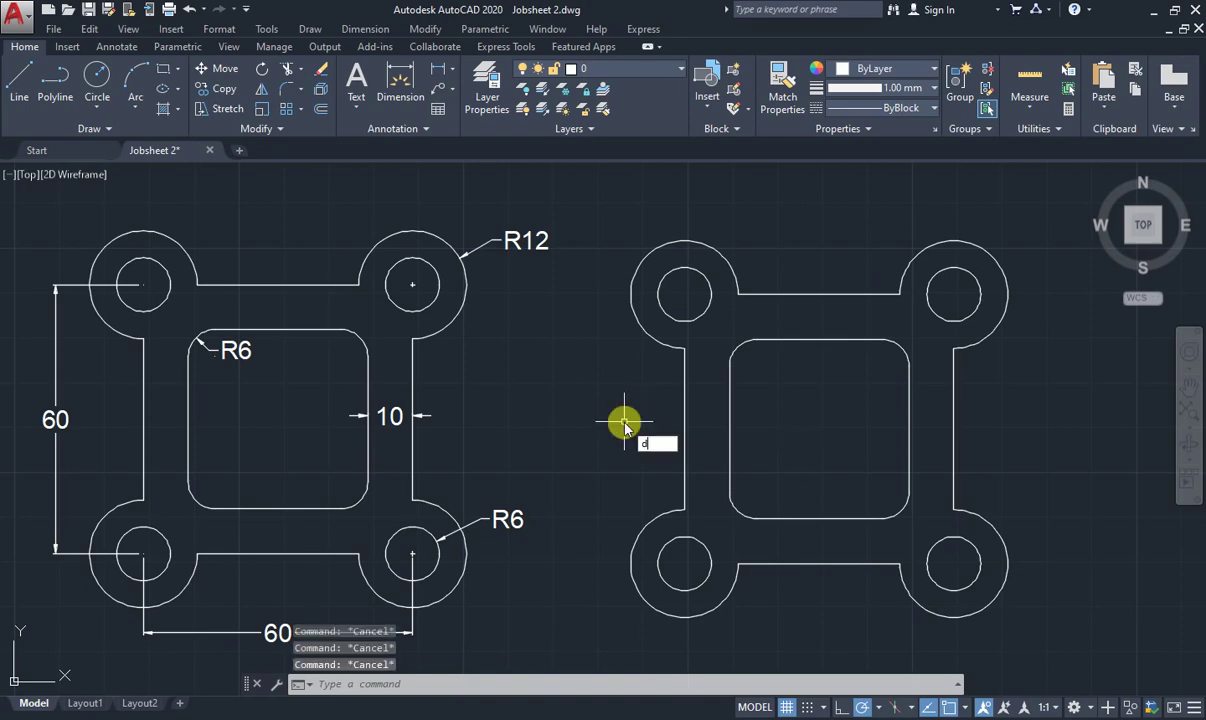
{"action": "type", "text": "i"}
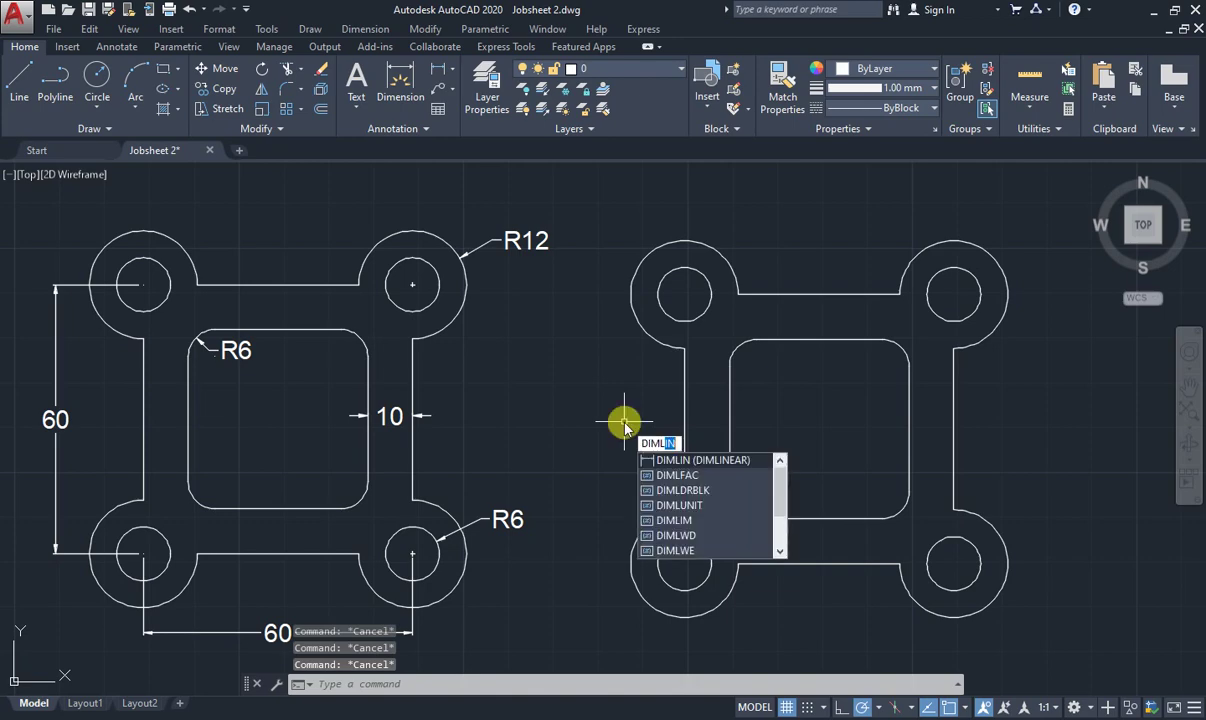
{"action": "key", "text": "Return"}
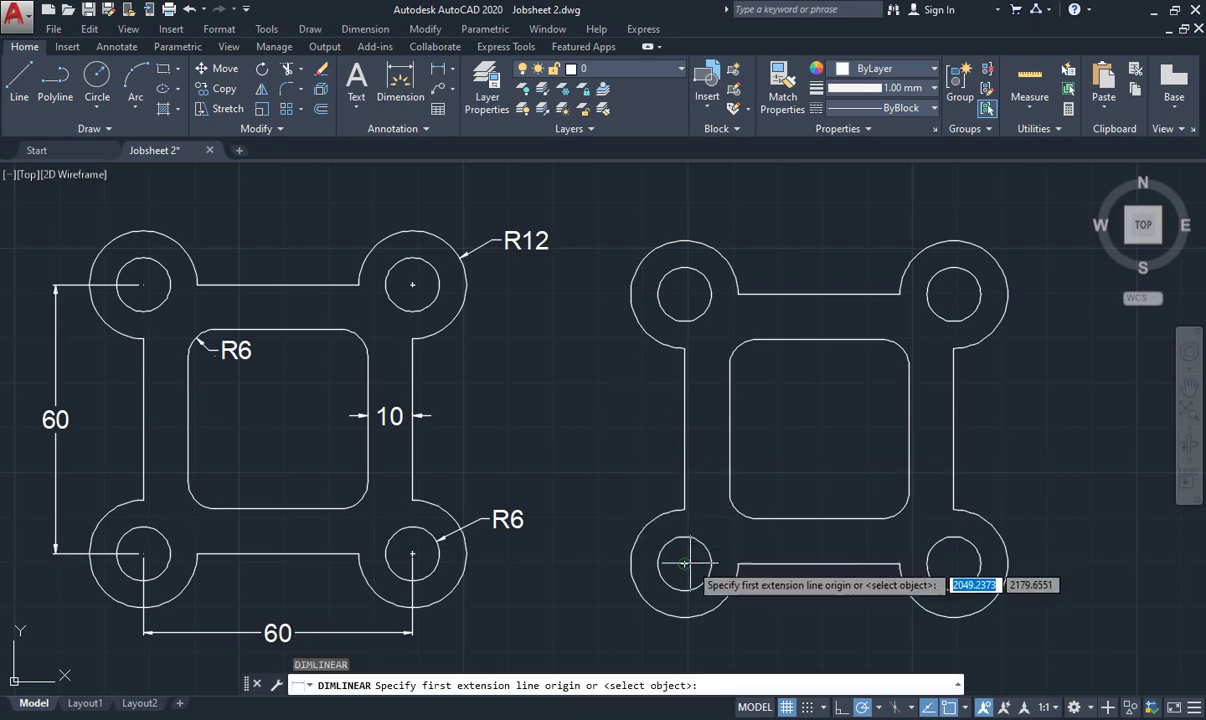
{"action": "left_click", "coordinate": [738, 564]}
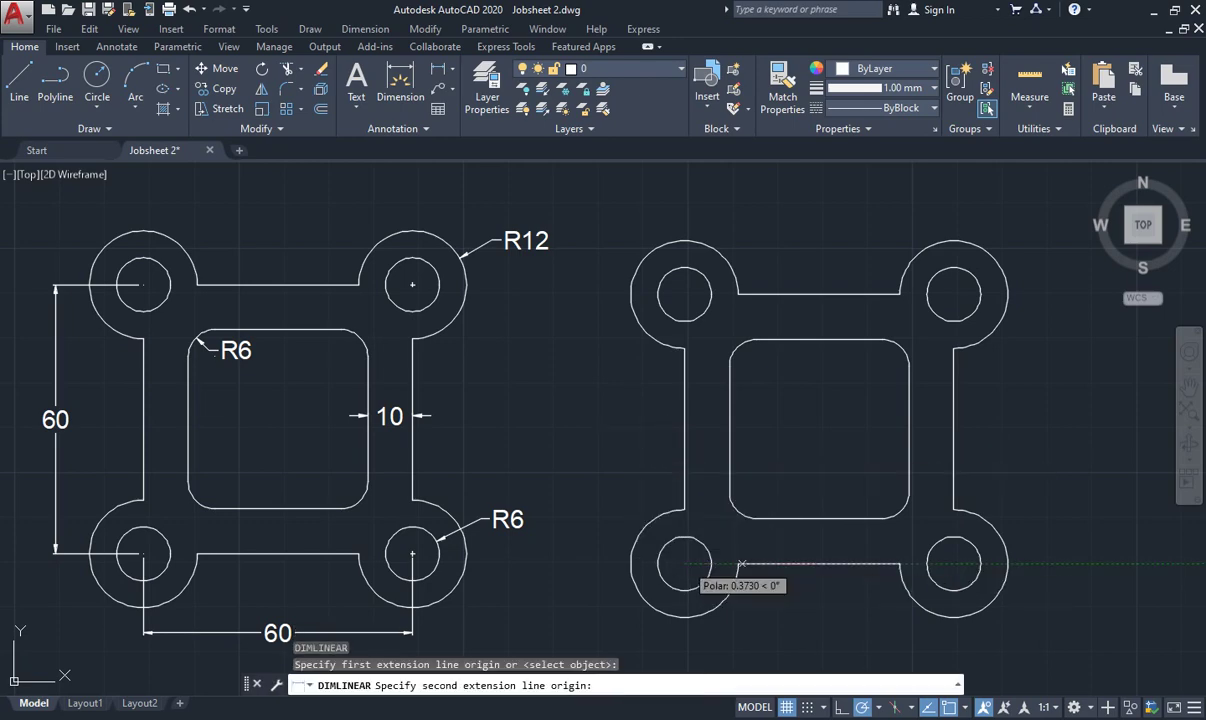
{"action": "left_click", "coordinate": [953, 564]}
{"action": "left_click", "coordinate": [790, 634]}
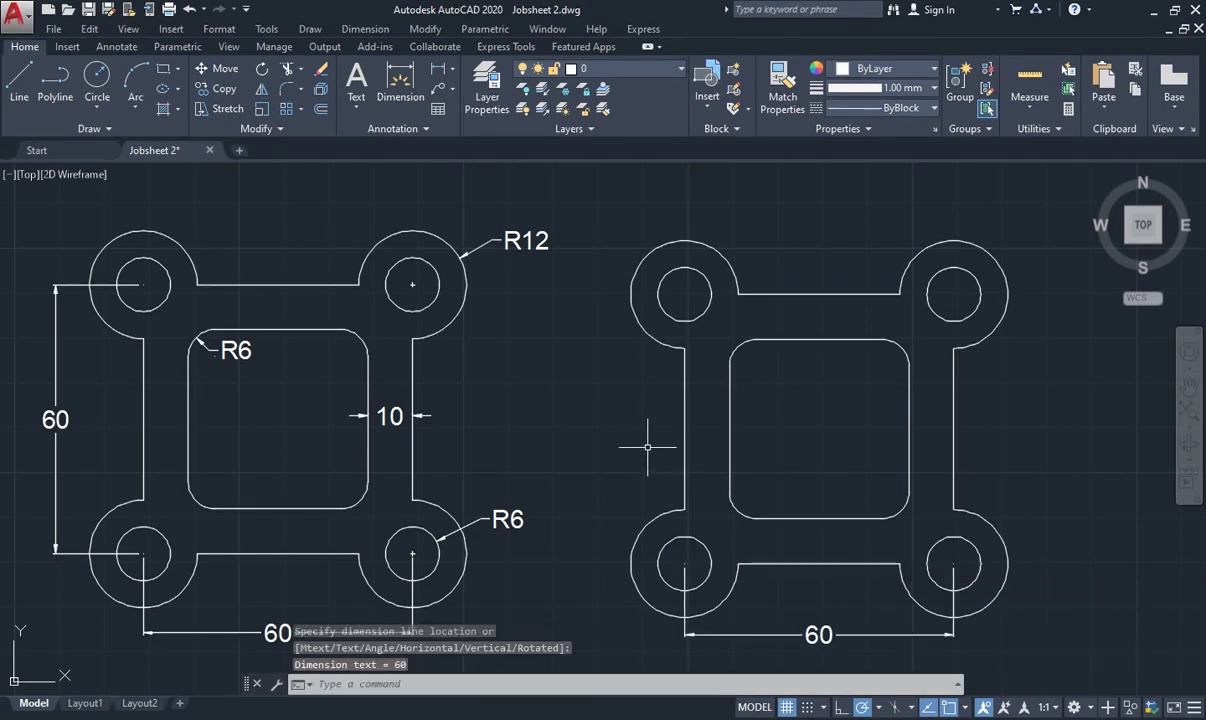
{"action": "type", "text": "diml"}
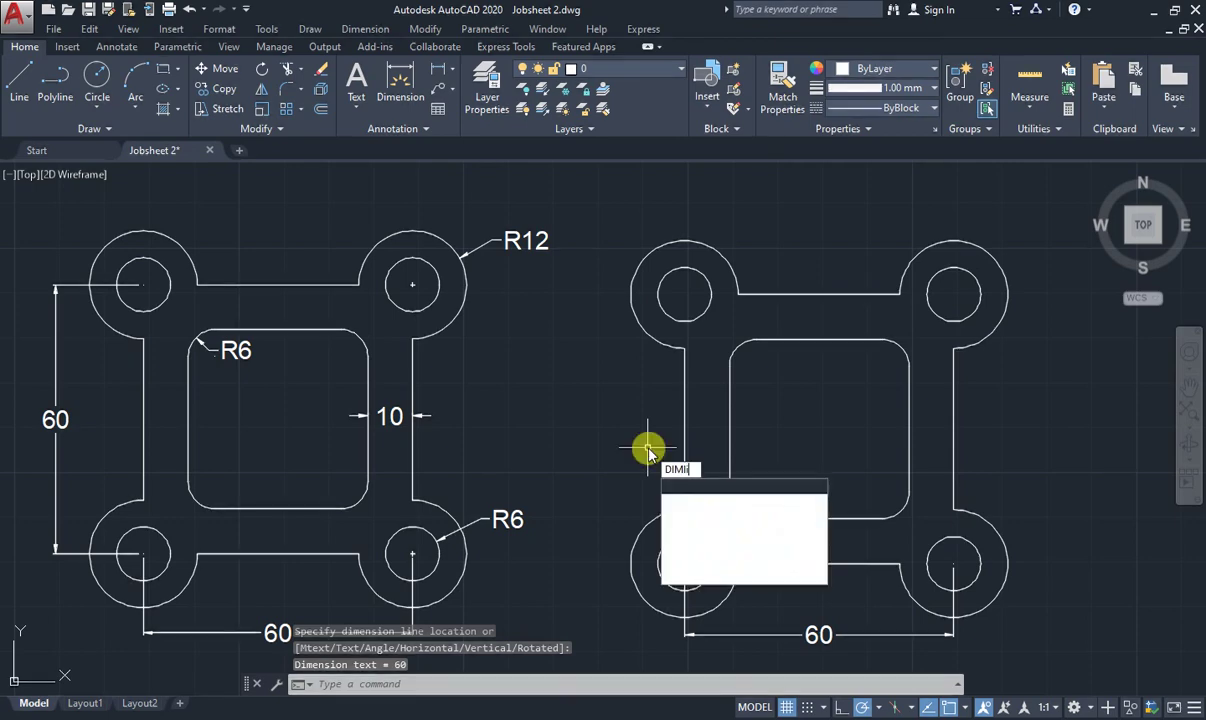
{"action": "key", "text": "Return"}
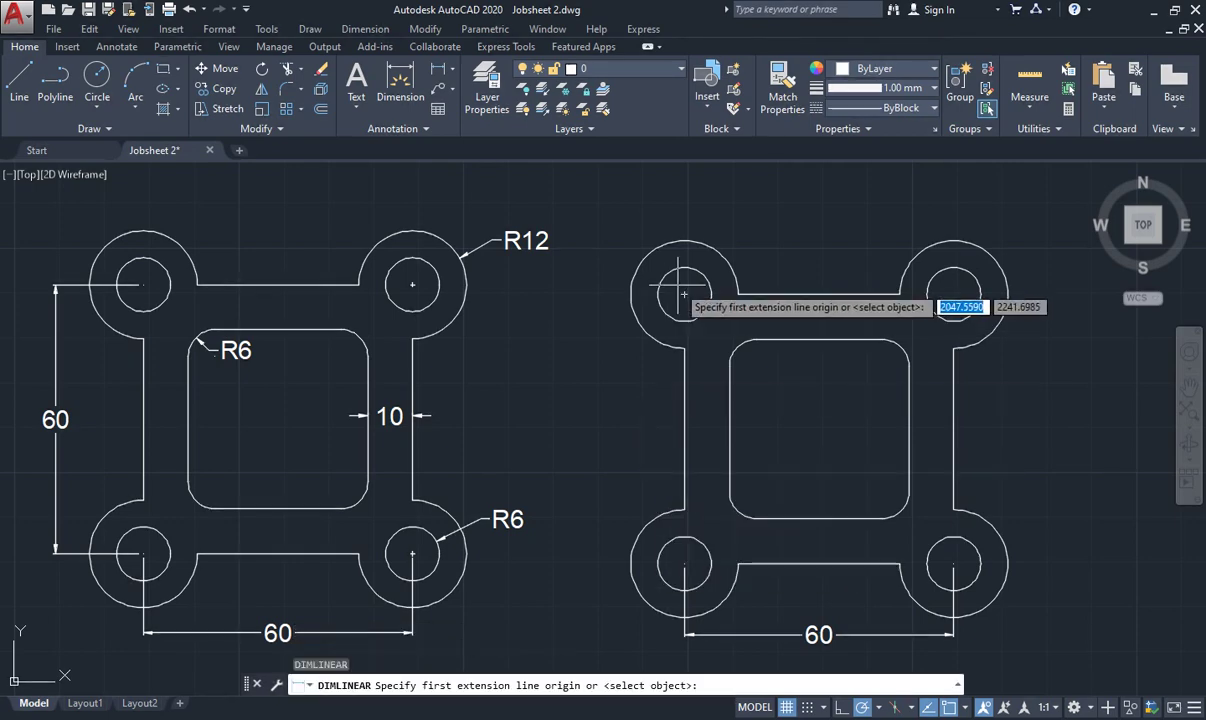
{"action": "left_click", "coordinate": [684, 293]}
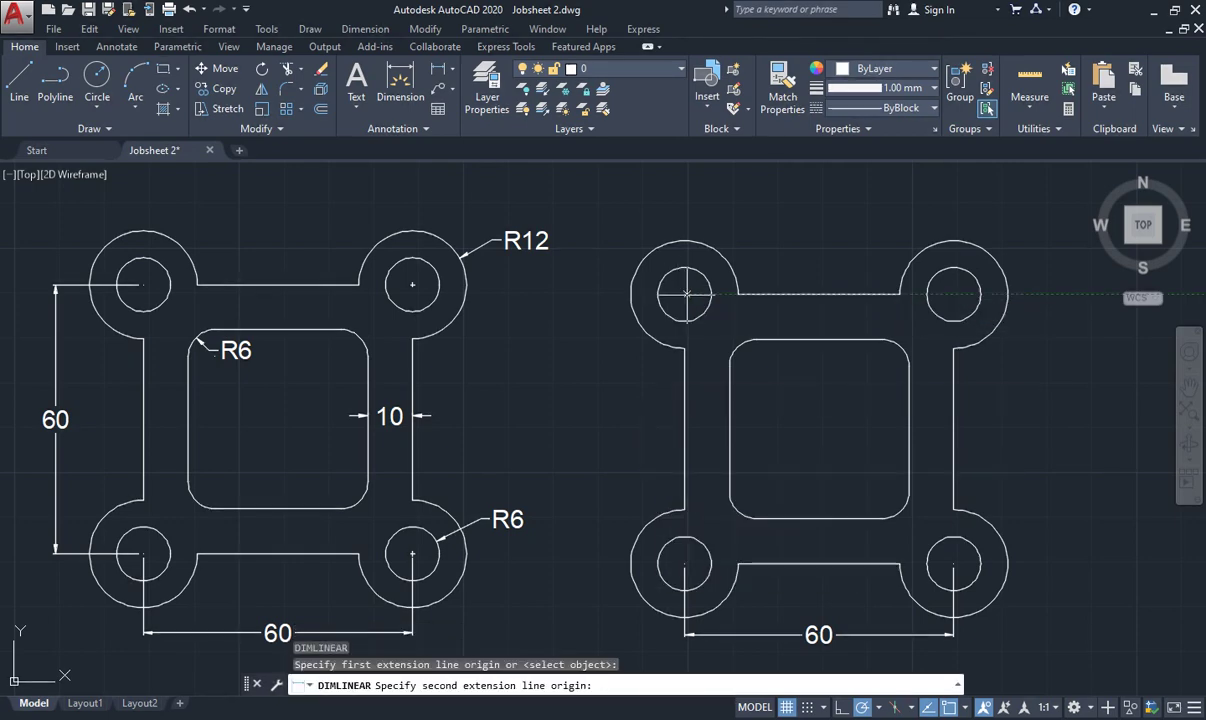
{"action": "left_click", "coordinate": [684, 564]}
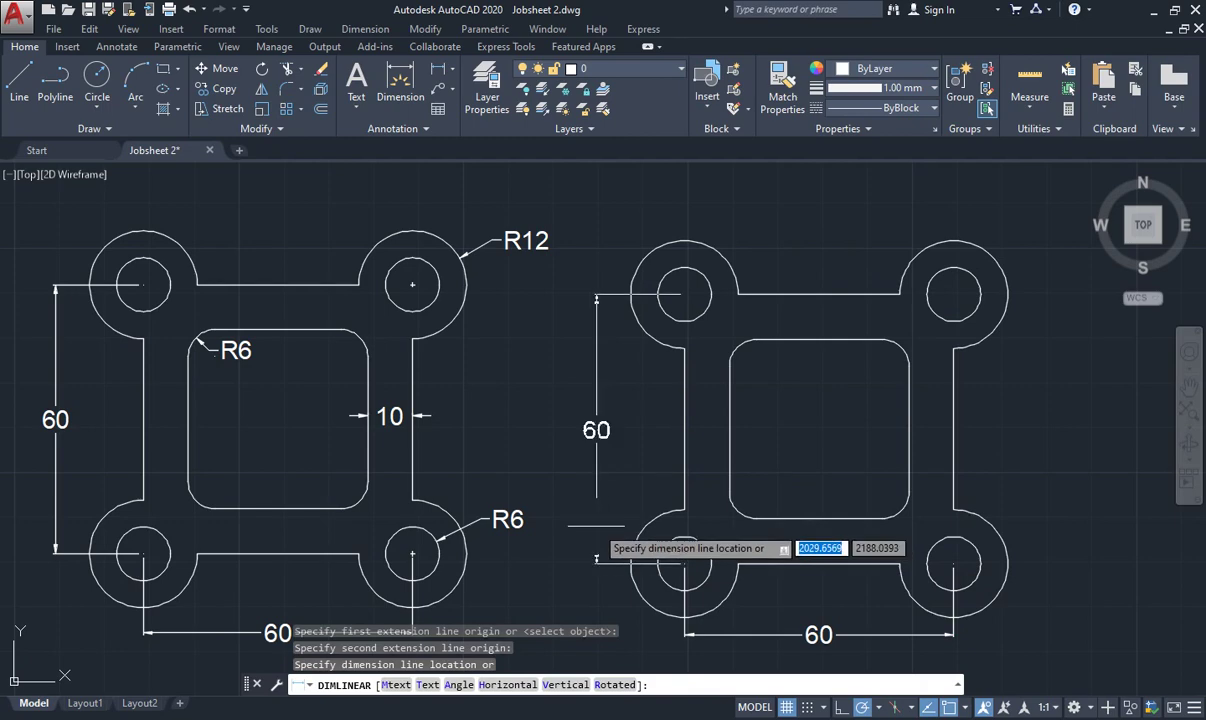
{"action": "left_click", "coordinate": [597, 524]}
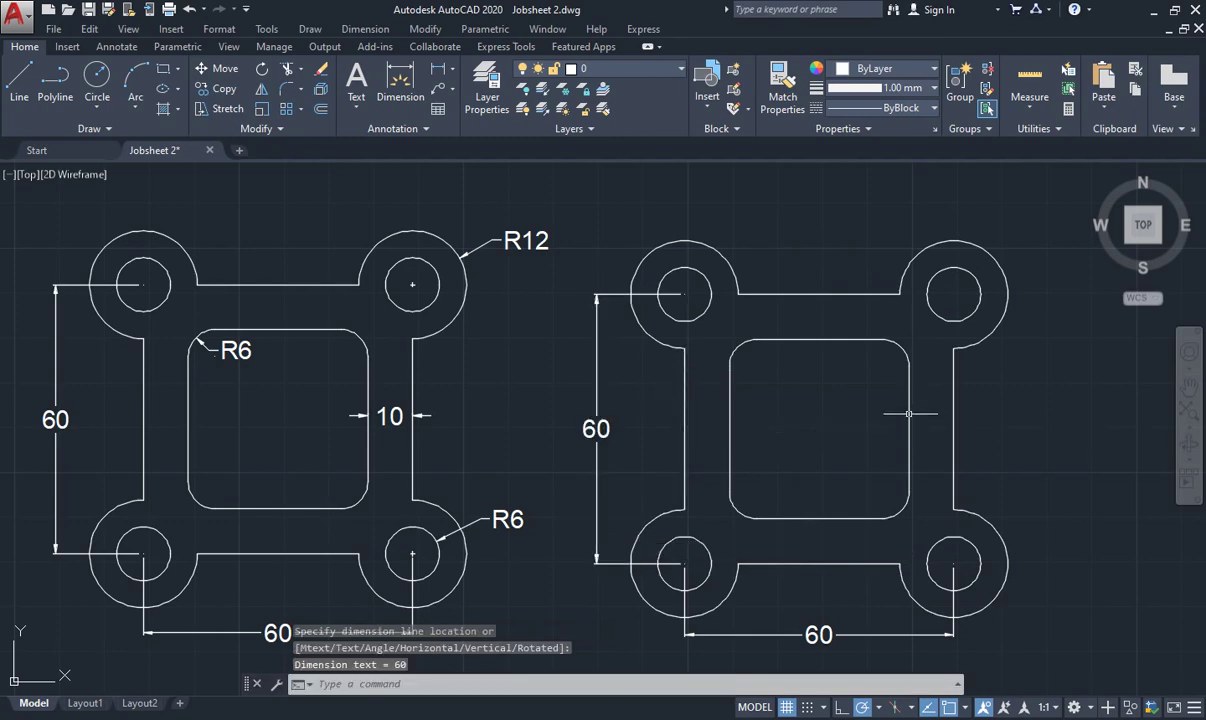
- Dimension the right wall thickness as 10
{"action": "type", "text": "Di"}
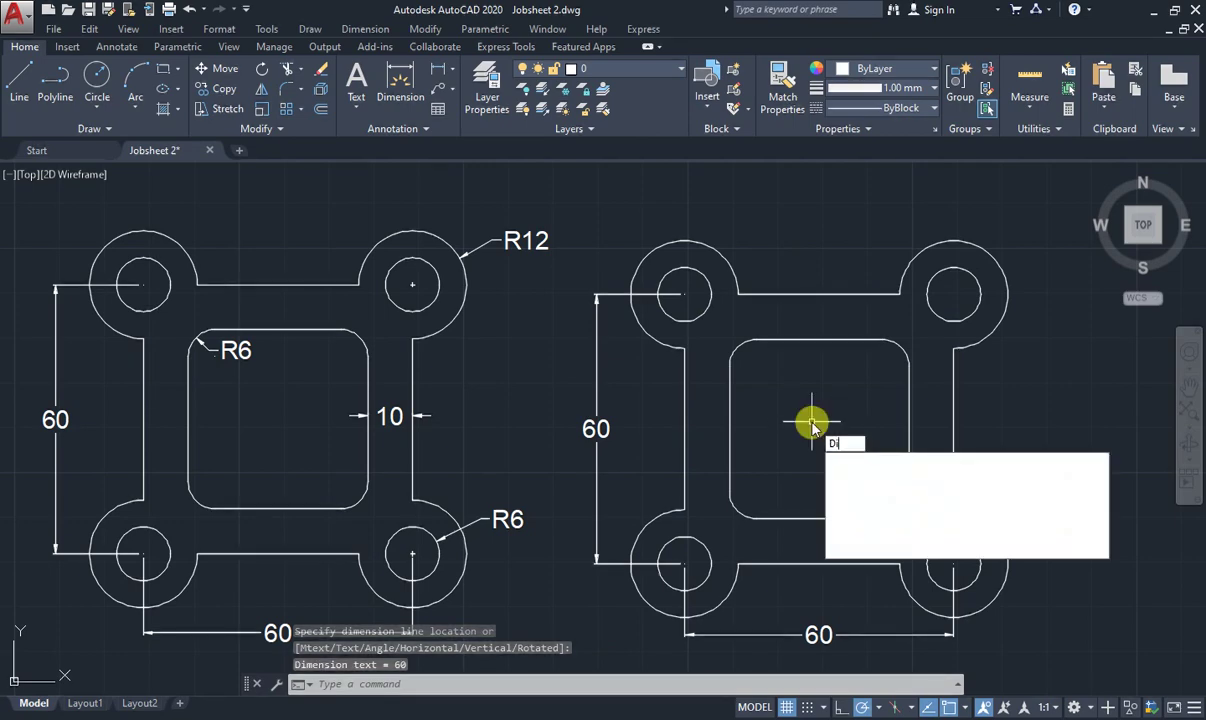
{"action": "type", "text": "m"}
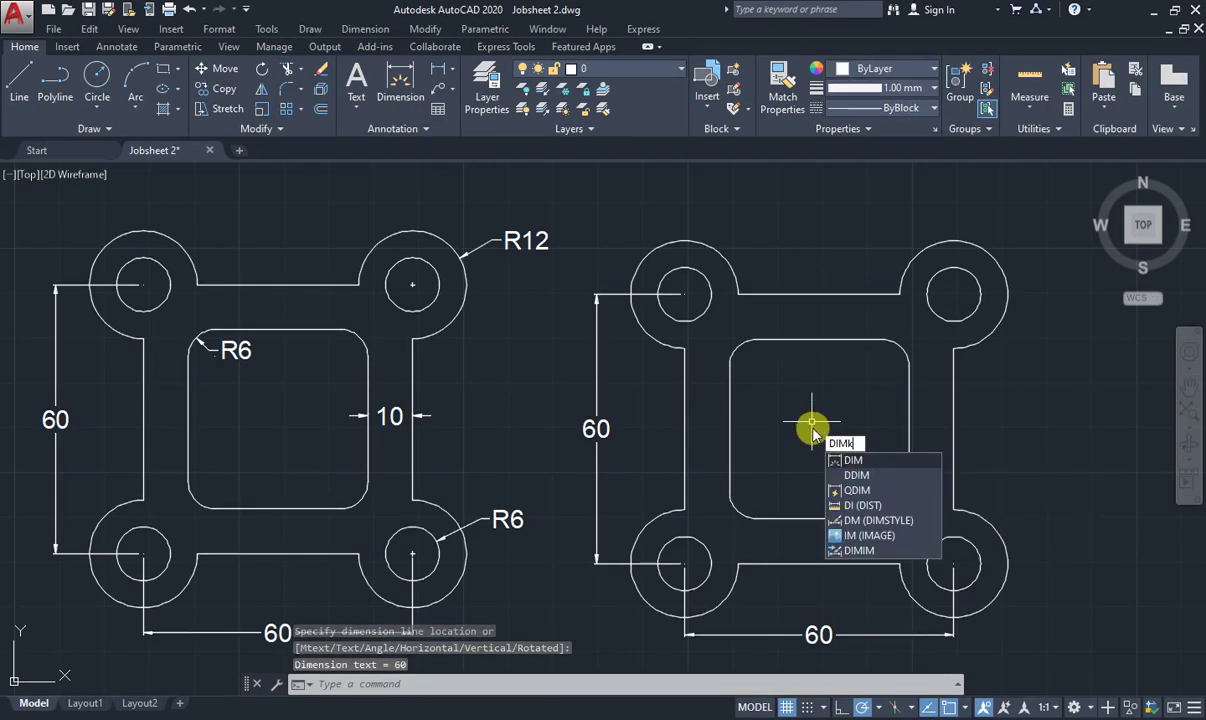
{"action": "type", "text": "l"}
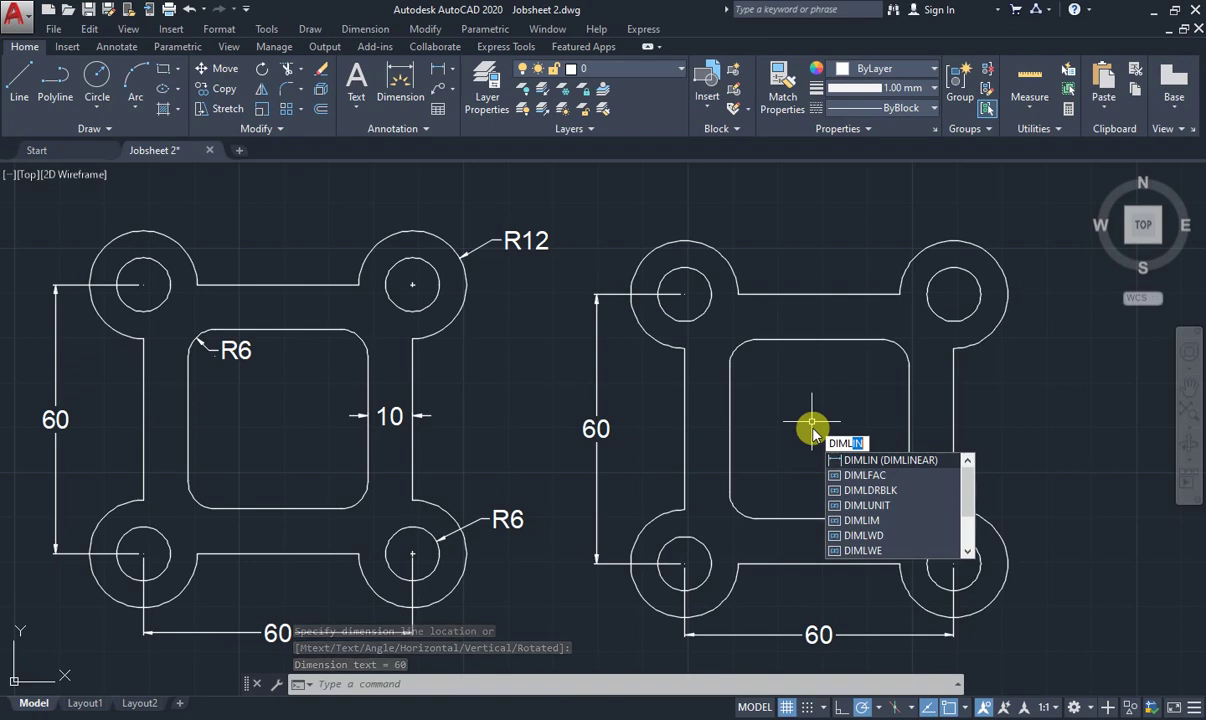
{"action": "key", "text": "Return"}
{"action": "left_click", "coordinate": [909, 430]}
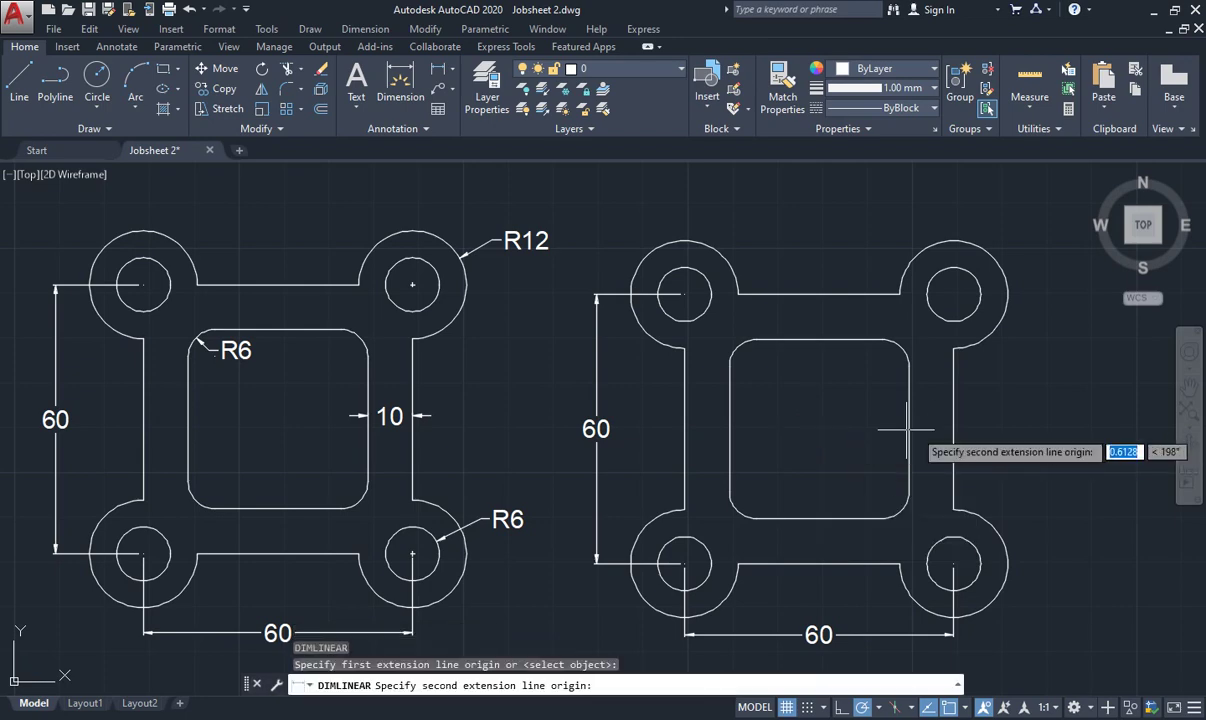
{"action": "left_click", "coordinate": [953, 430]}
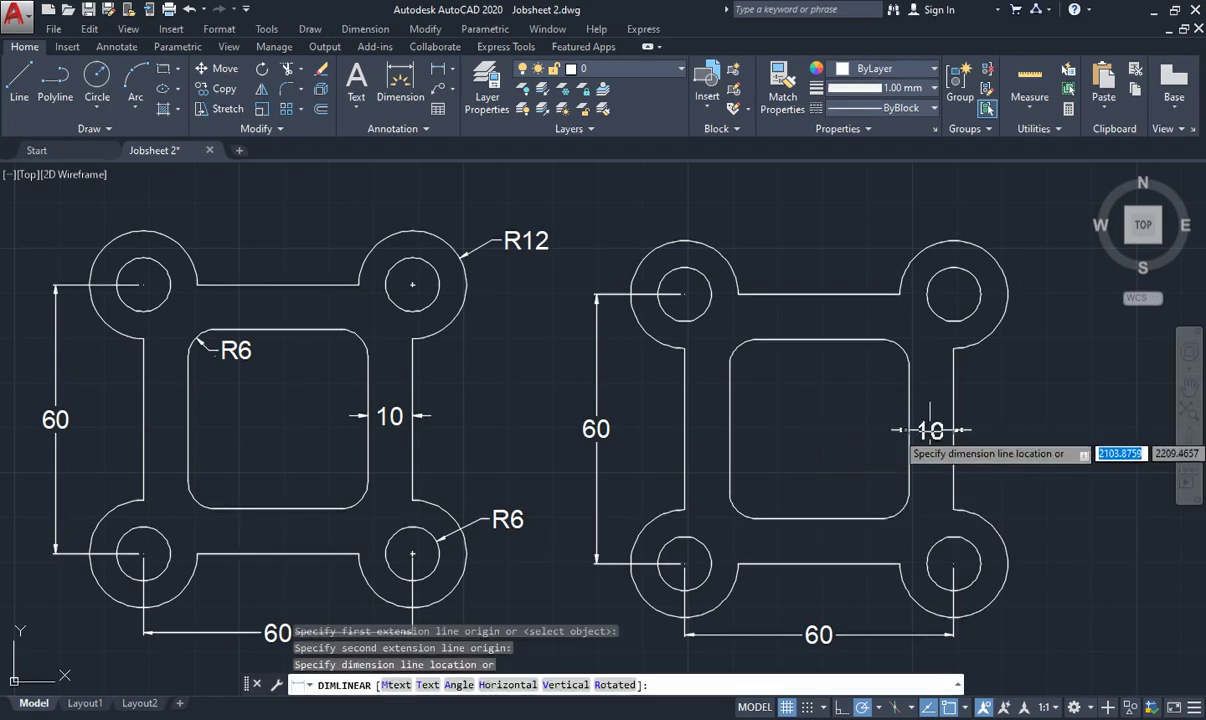
{"action": "left_click", "coordinate": [931, 433]}
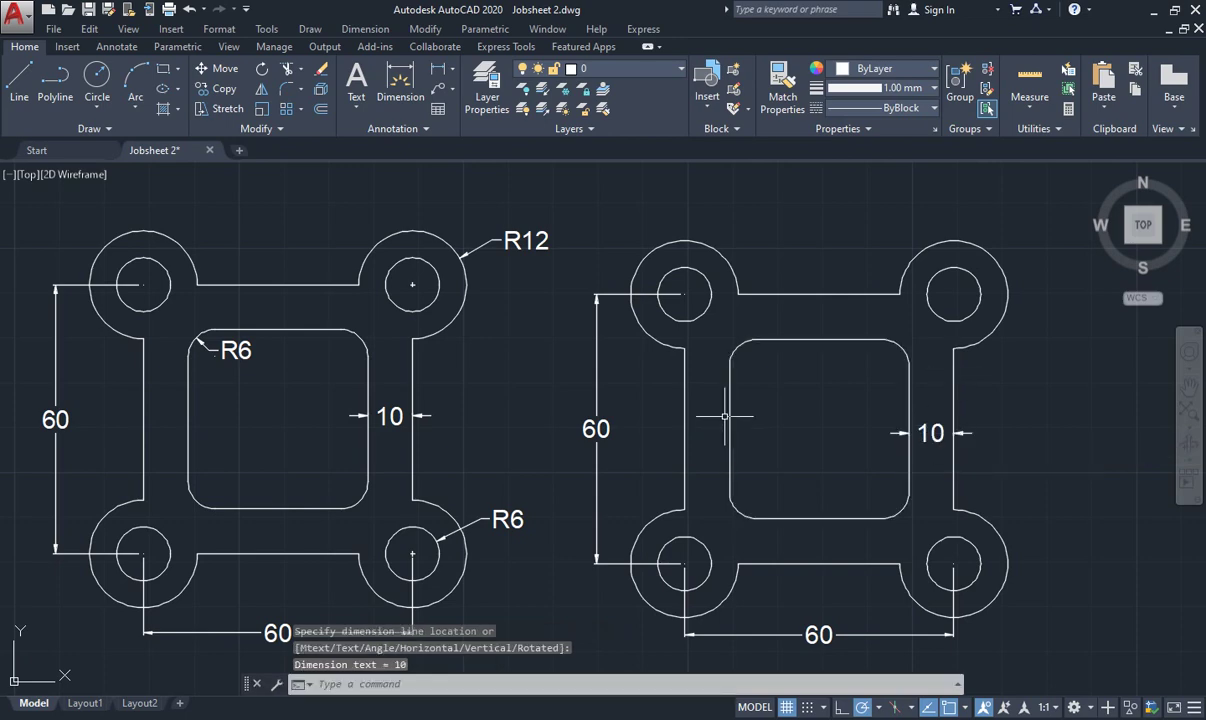
- Add an R6 radius dimension to the top-left inner fillet
{"action": "type", "text": "d"}
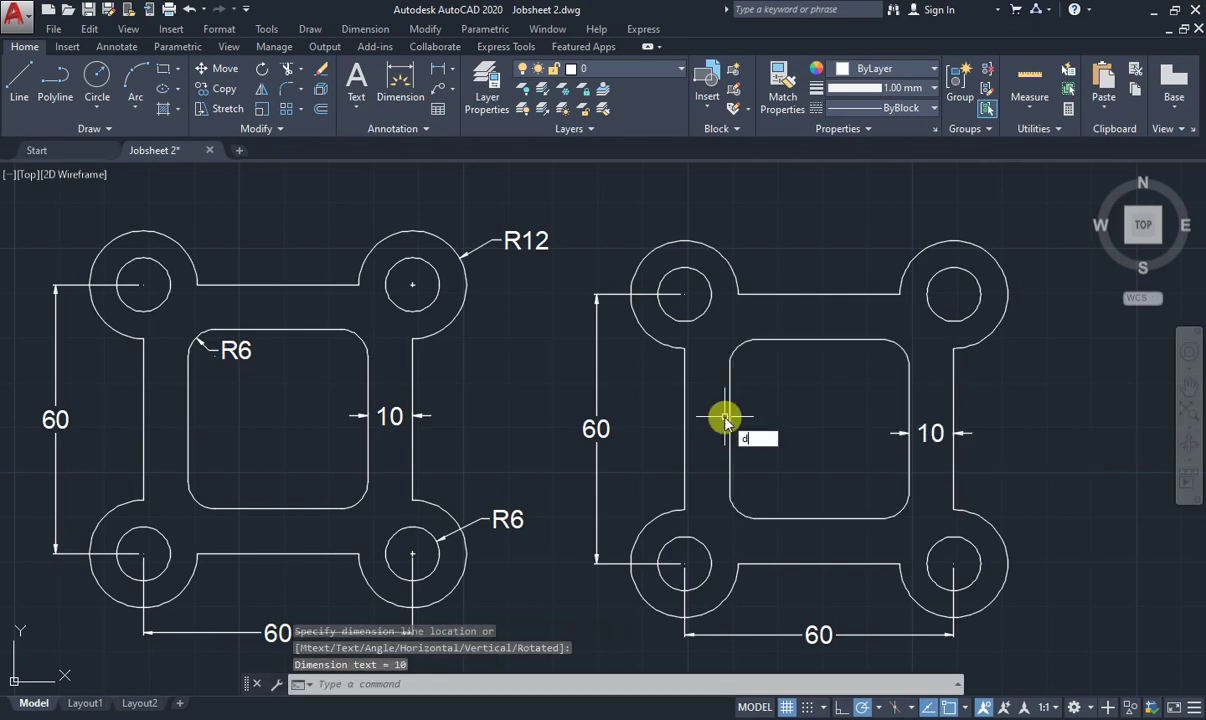
{"action": "type", "text": "id"}
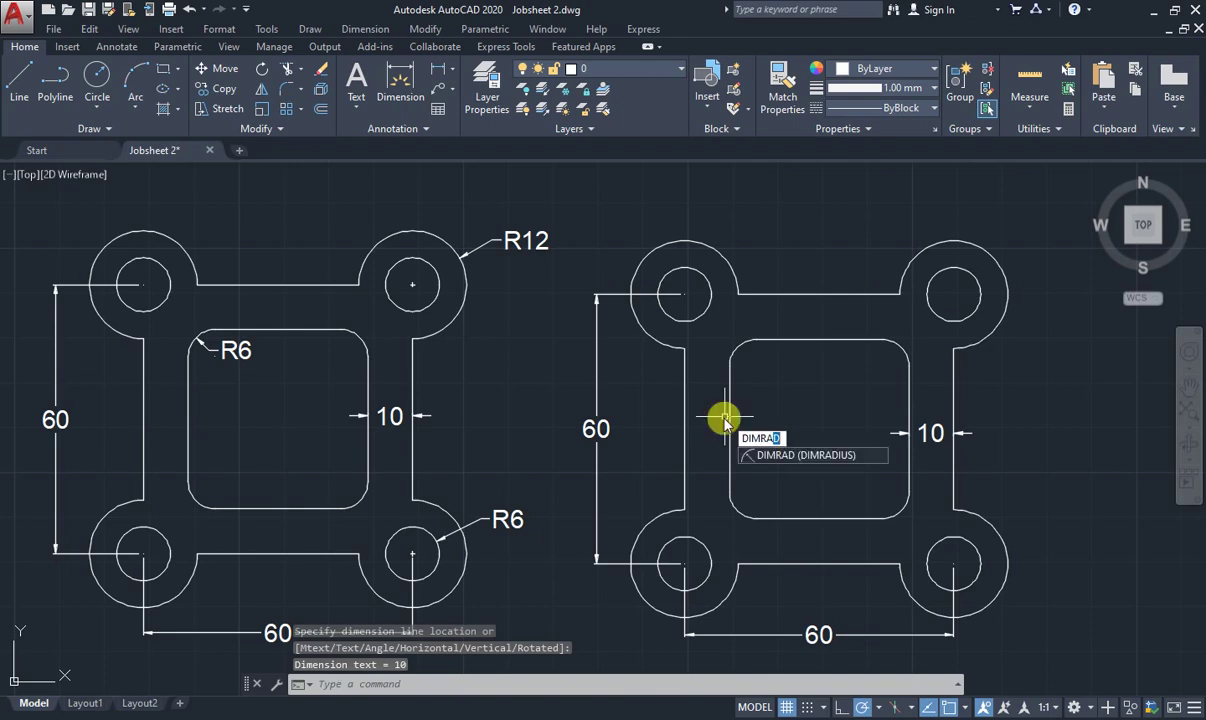
{"action": "key", "text": "Return"}
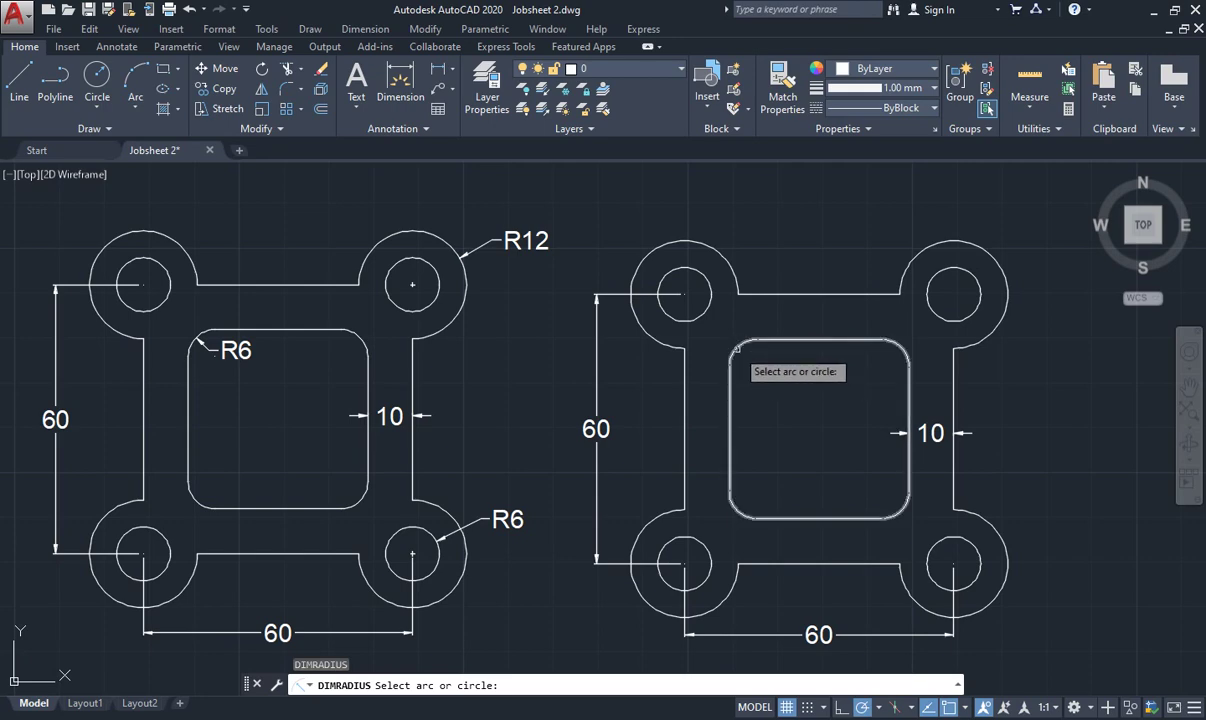
{"action": "left_click", "coordinate": [736, 348]}
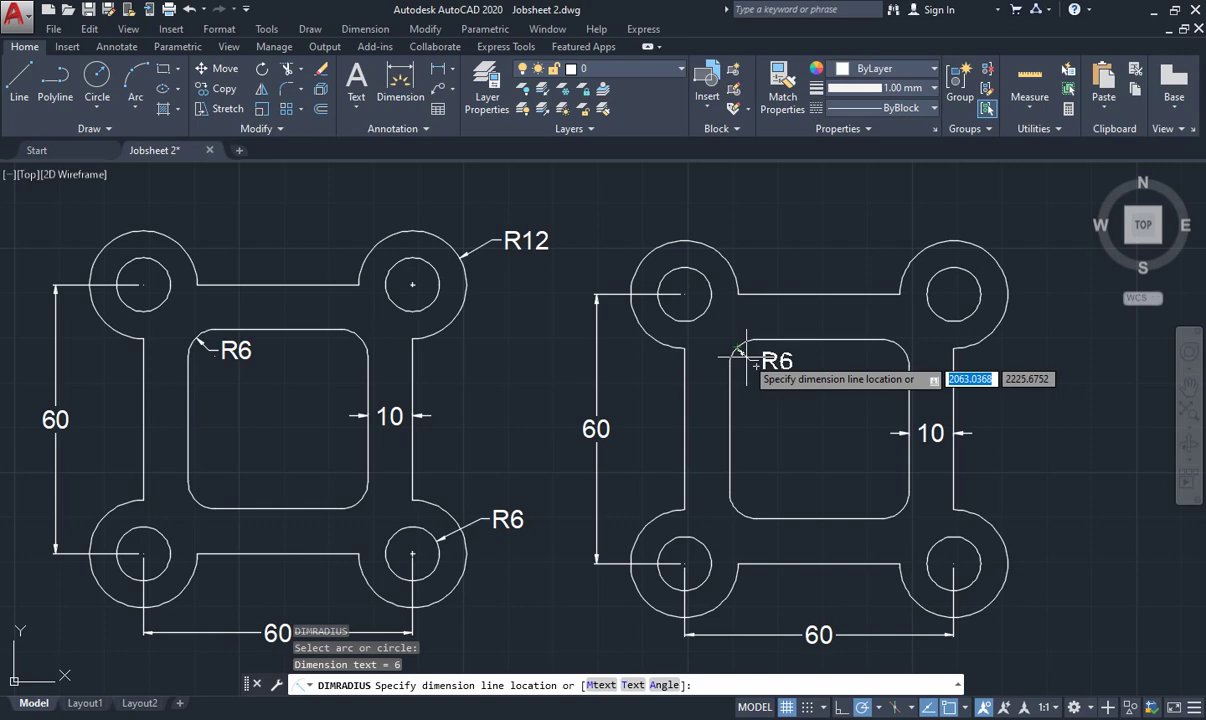
{"action": "left_click", "coordinate": [746, 355]}
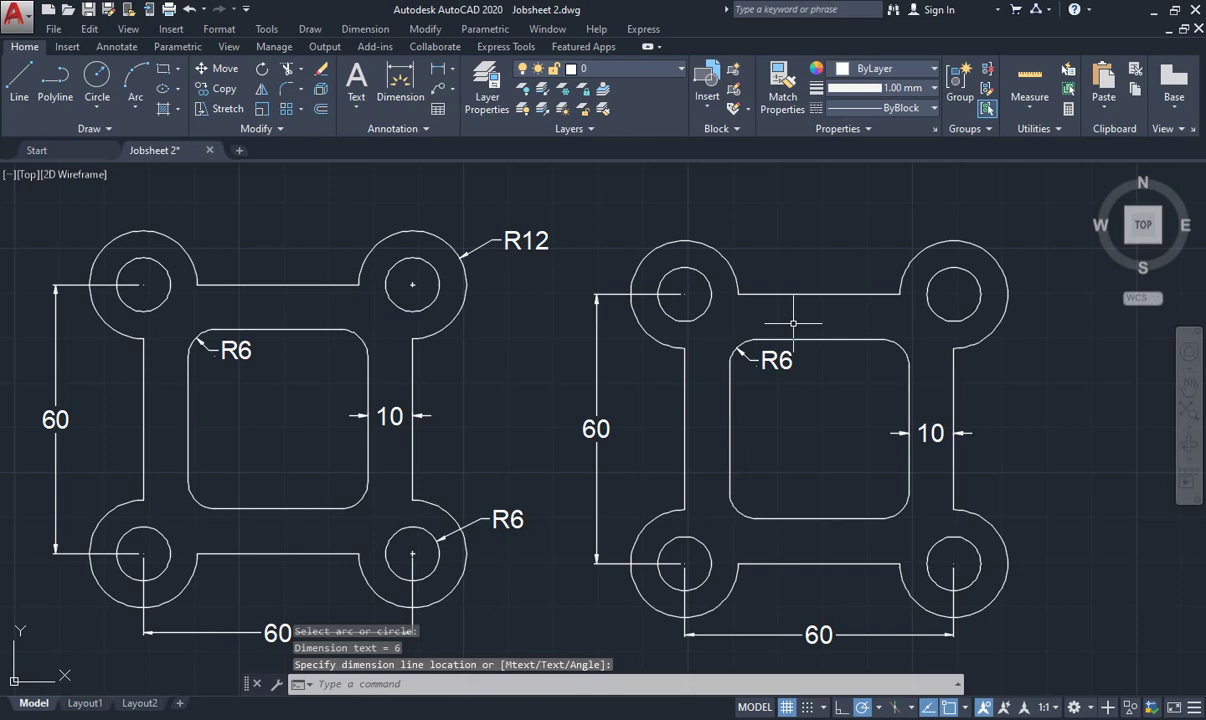
- Label the top-right outer arc R12 and the lower-right arc R6
{"action": "type", "text": "dim"}
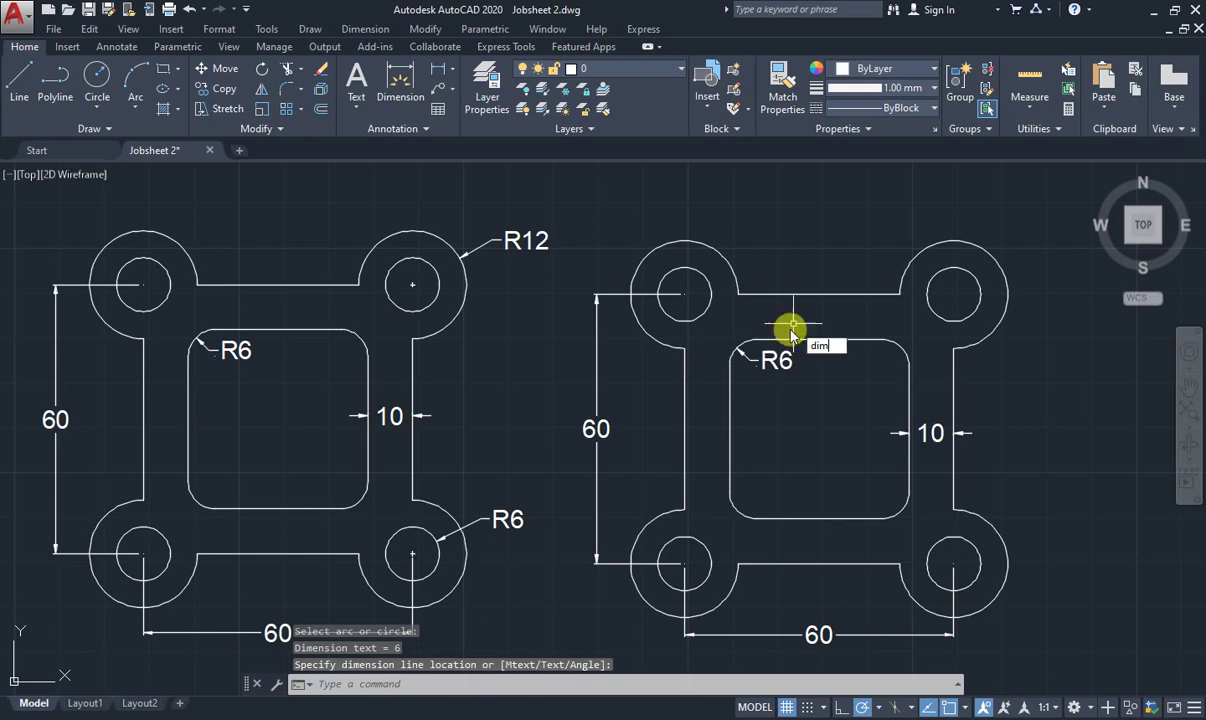
{"action": "type", "text": "r"}
{"action": "key", "text": "Return"}
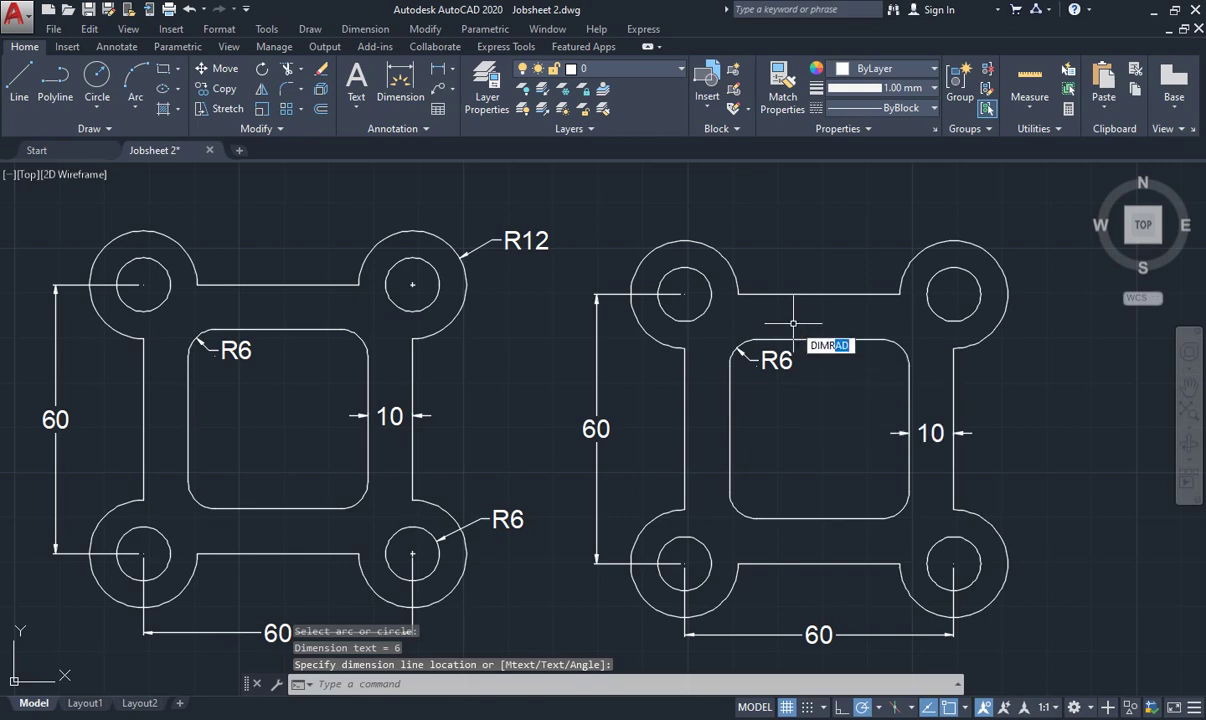
{"action": "left_click", "coordinate": [964, 253]}
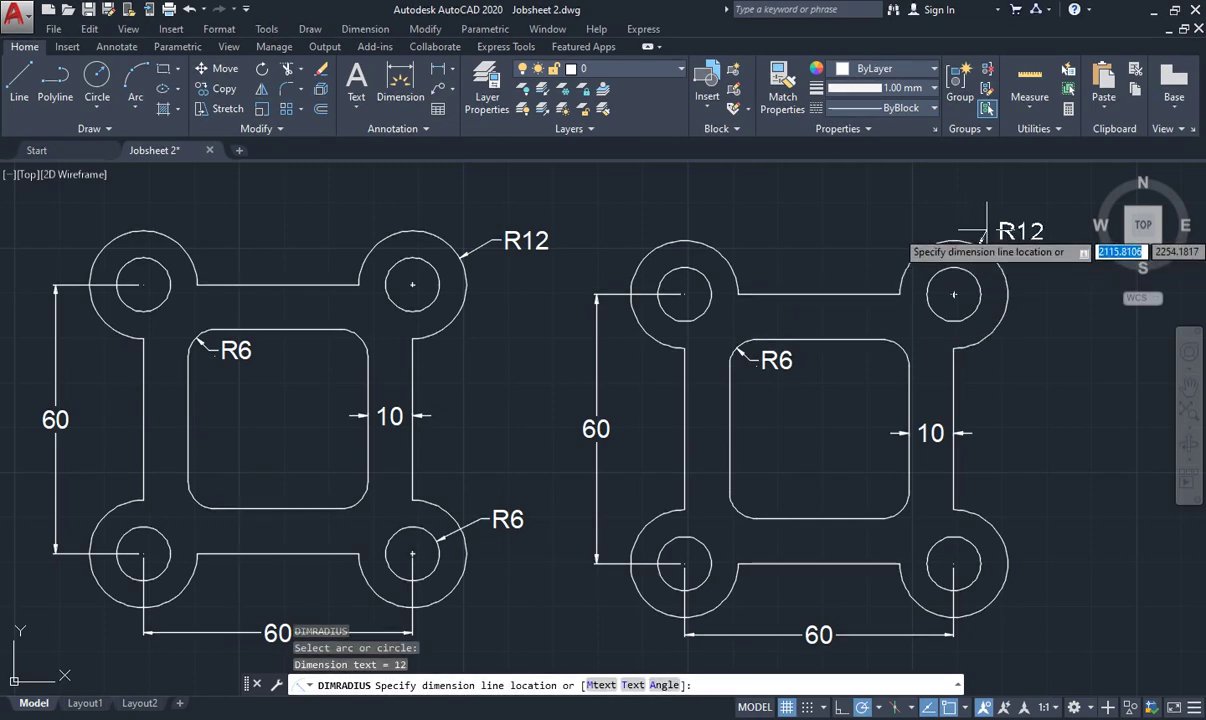
{"action": "left_click", "coordinate": [998, 232]}
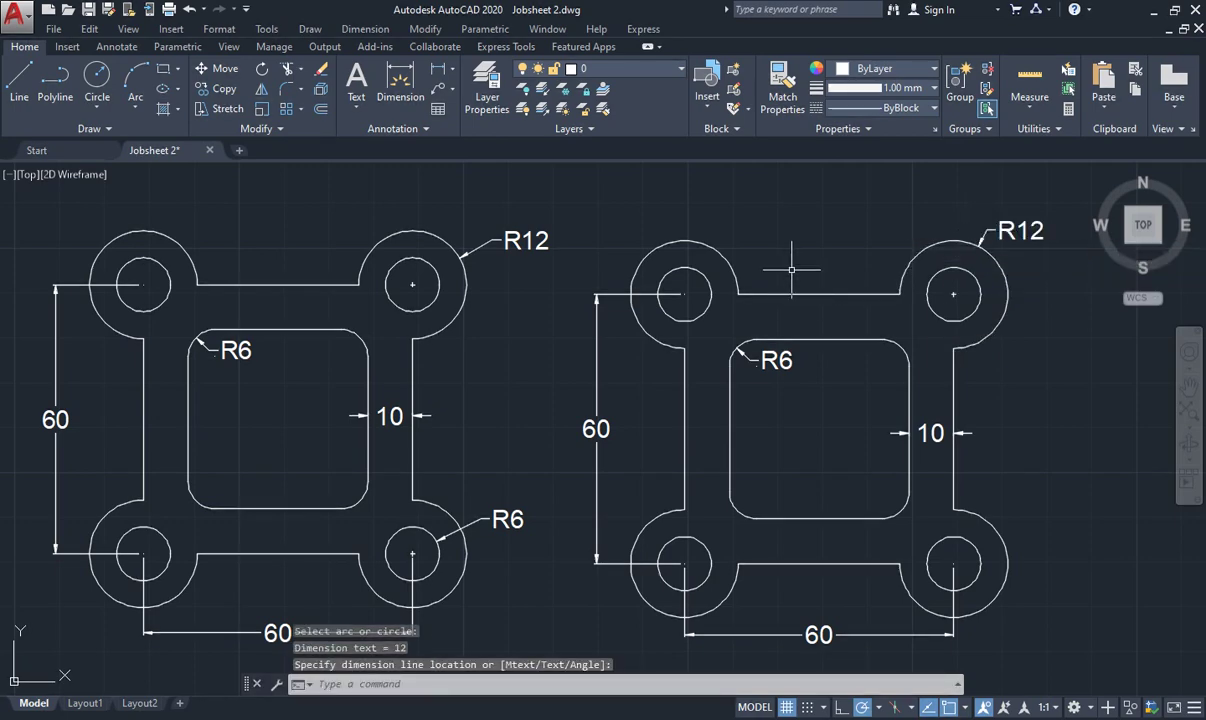
{"action": "type", "text": "dimra"}
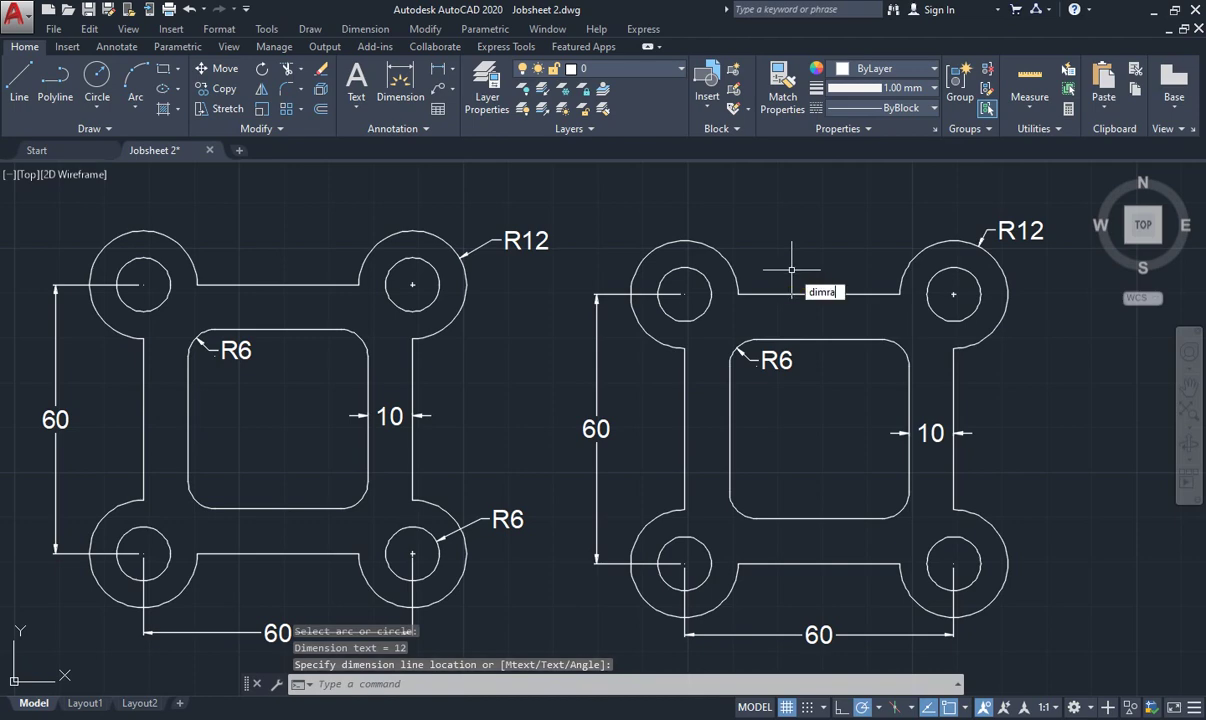
{"action": "key", "text": "Return"}
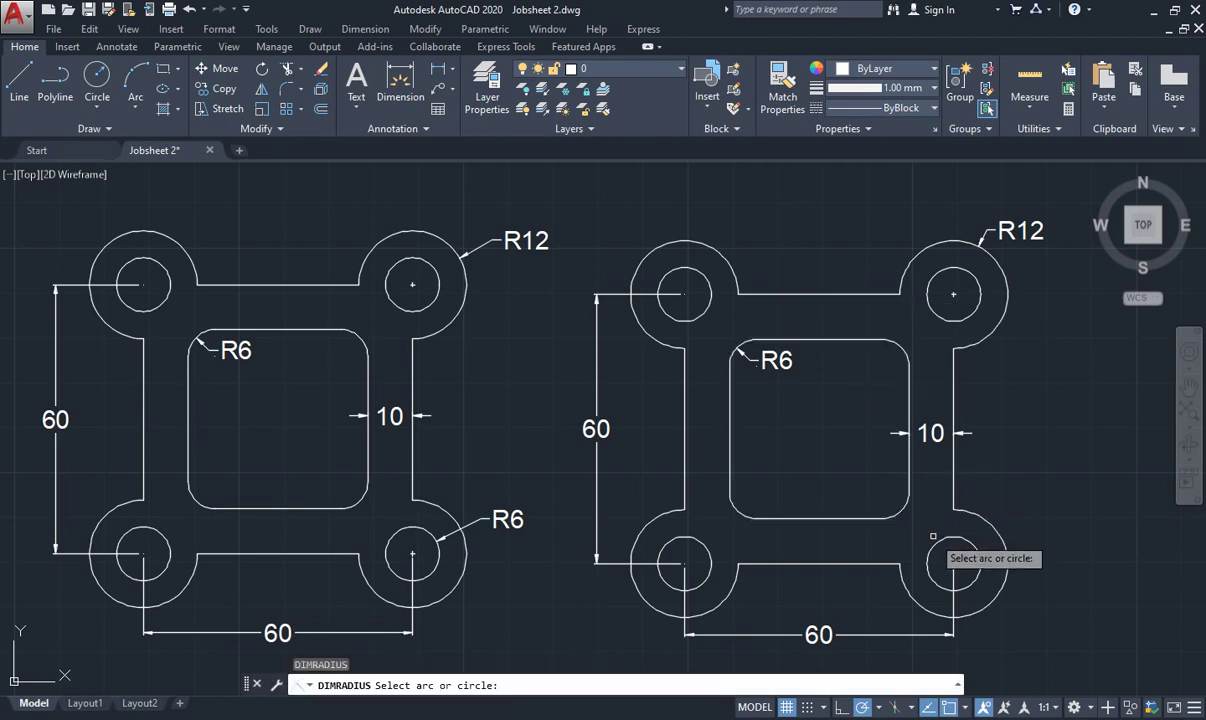
{"action": "left_click", "coordinate": [963, 530]}
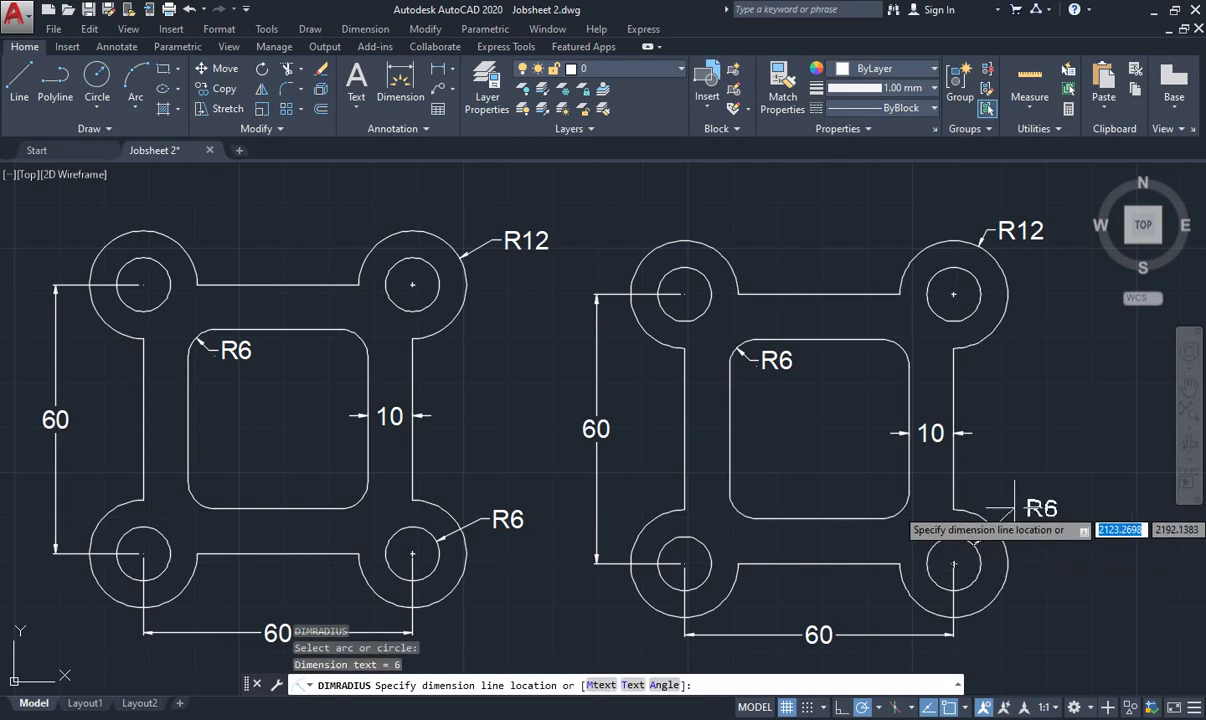
{"action": "left_click", "coordinate": [1001, 490]}
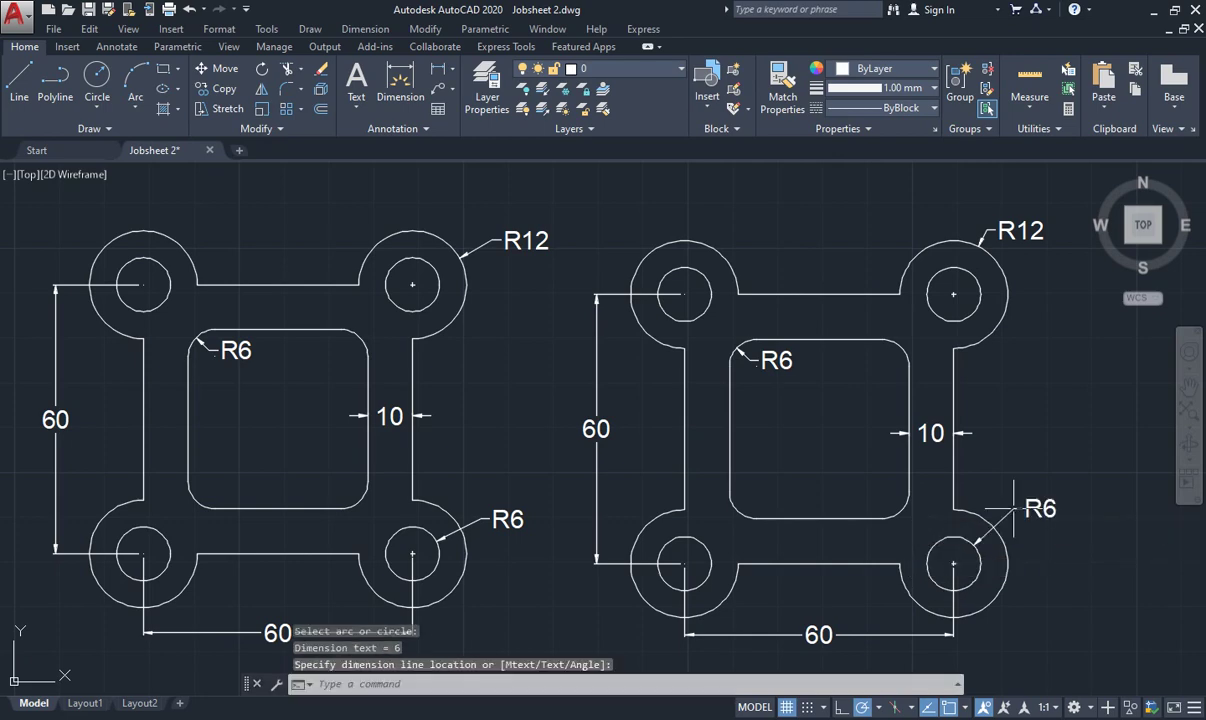
{"action": "key", "text": "Escape"}
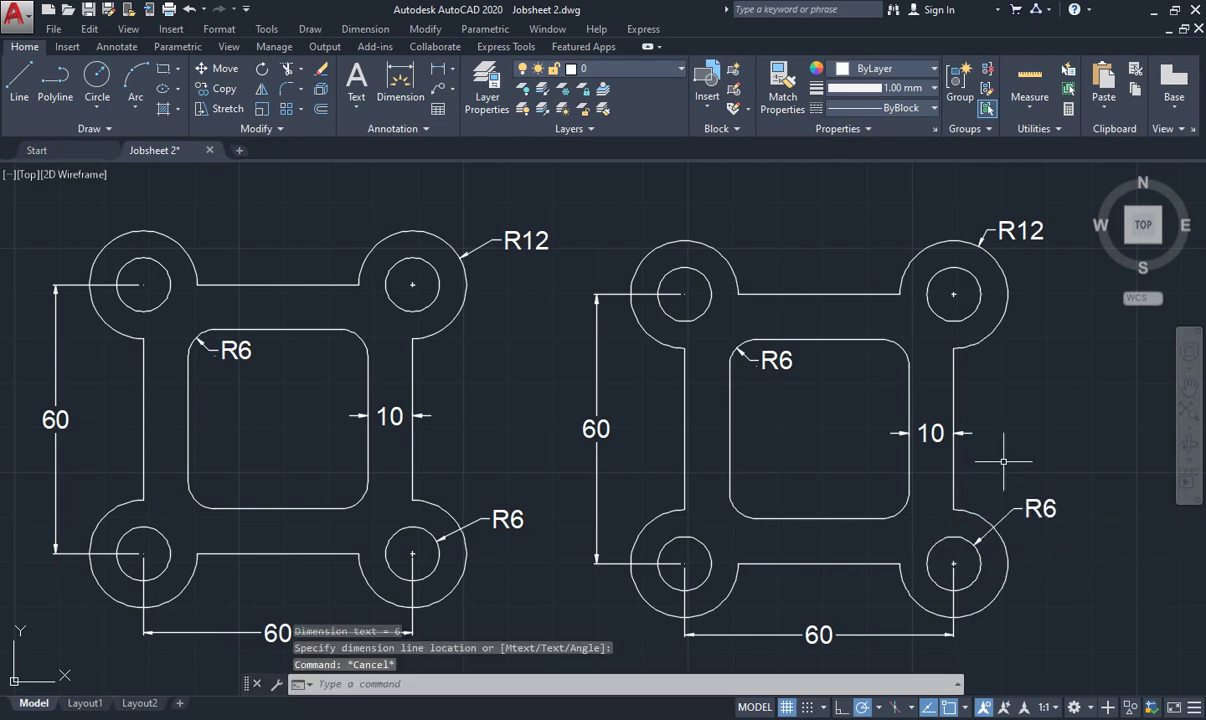
{"action": "key", "text": "Escape"}
{"action": "key", "text": "Escape"}
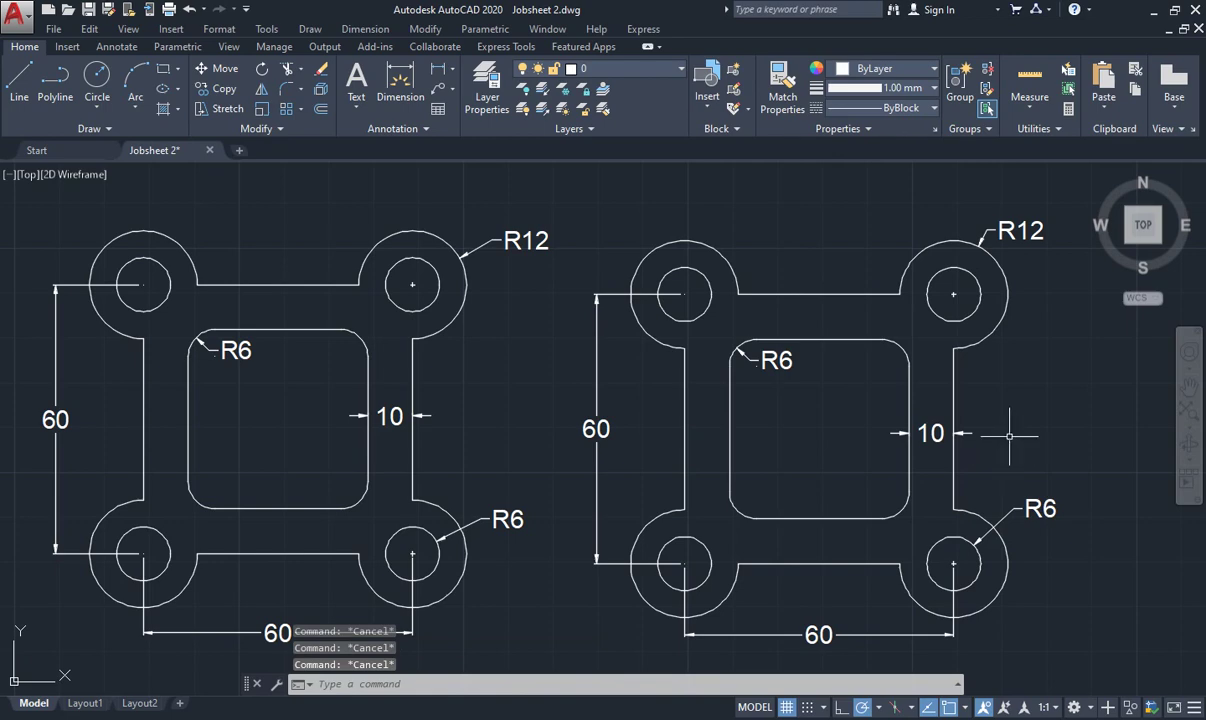